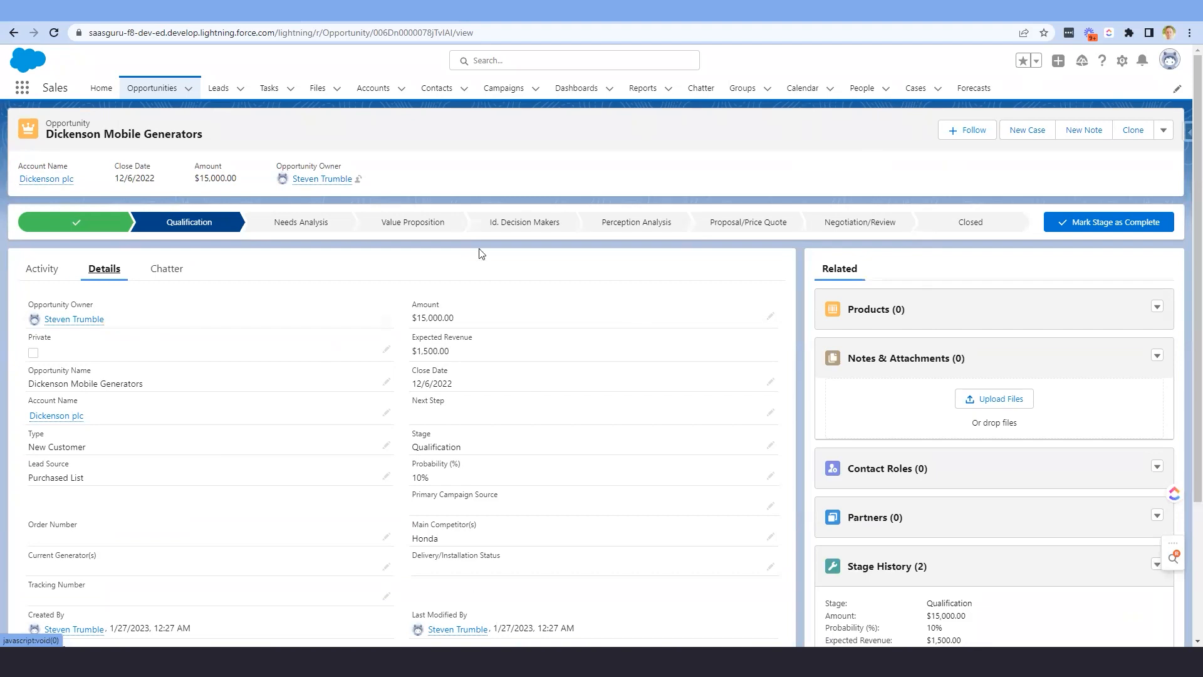
Review the Dickenson Mobile Generators opportunity details, open its record page for editing, and dismiss the page analysis
scroll(465, 375, "down", 3)
scroll(465, 373, "up", 3)
scroll(467, 370, "down", 1)
scroll(466, 370, "down", 3)
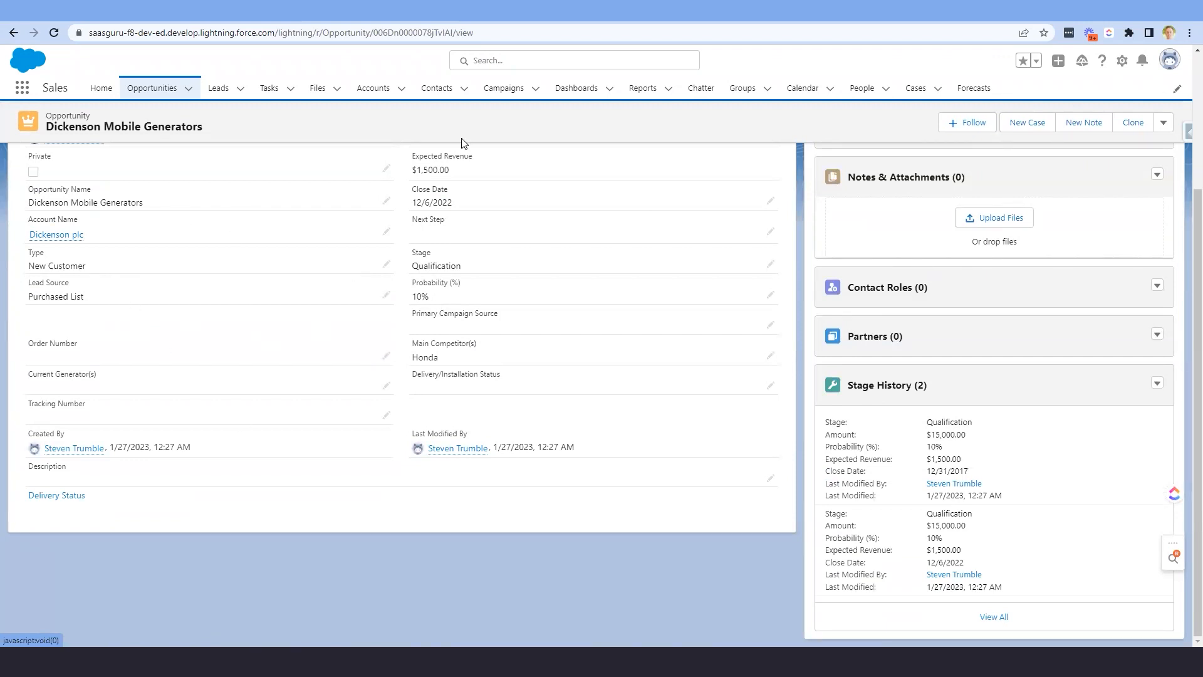
left_click(1121, 58)
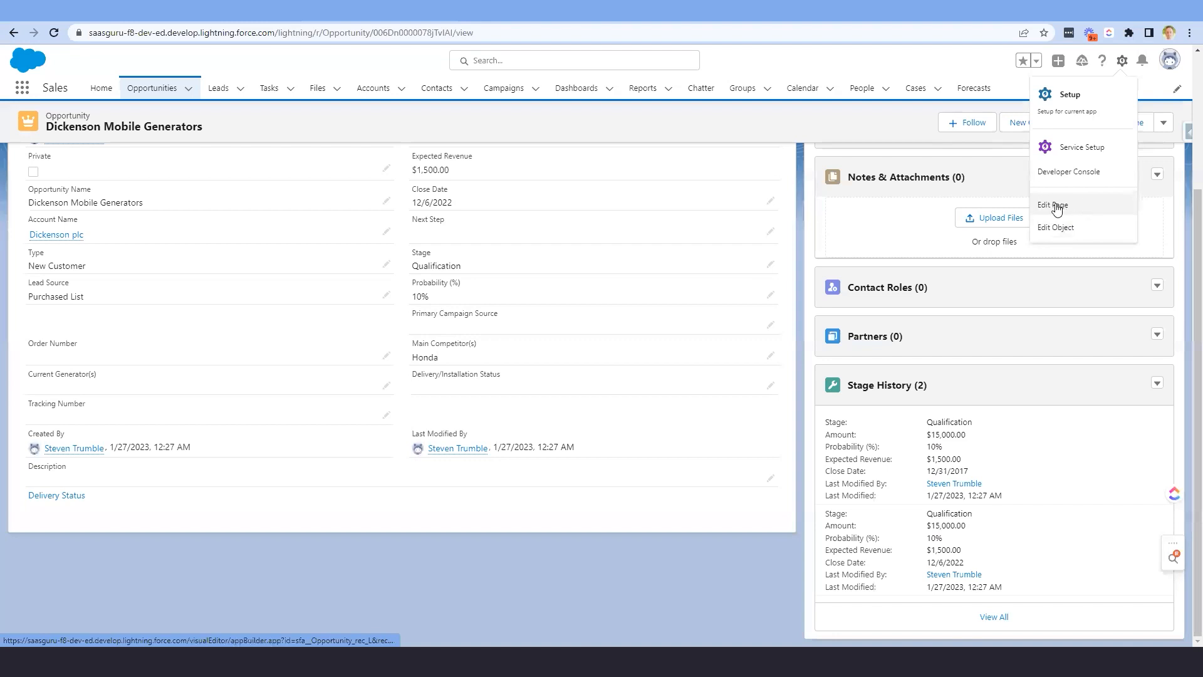
left_click(1098, 208)
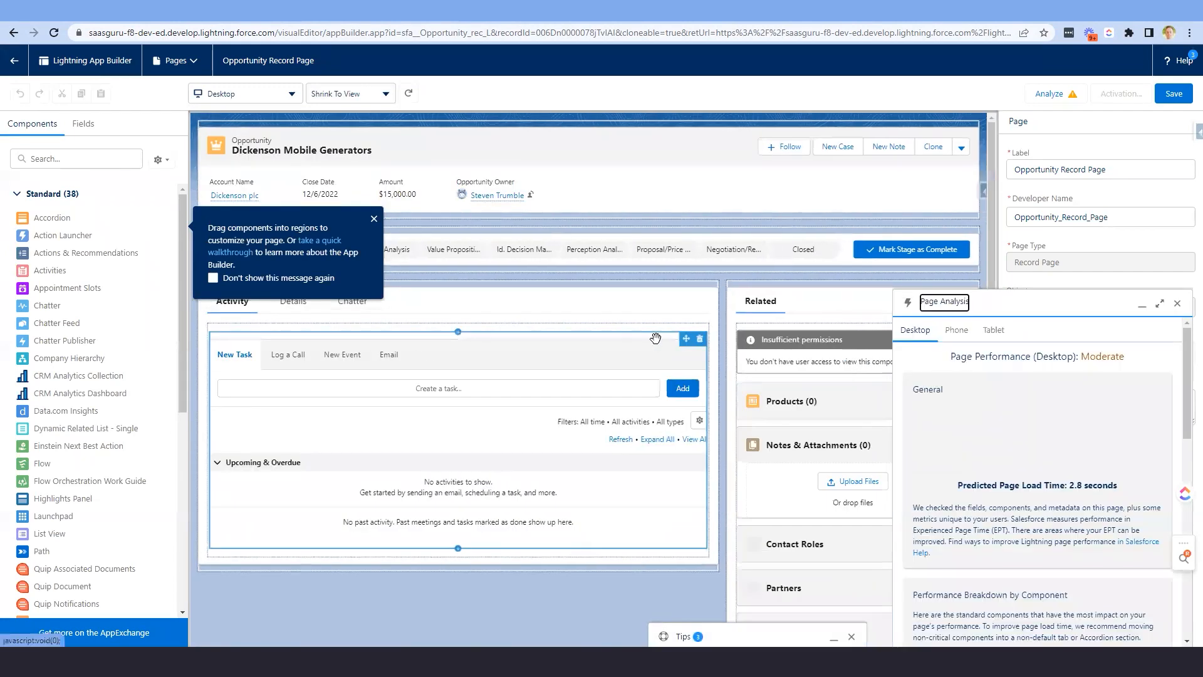
left_click(1177, 305)
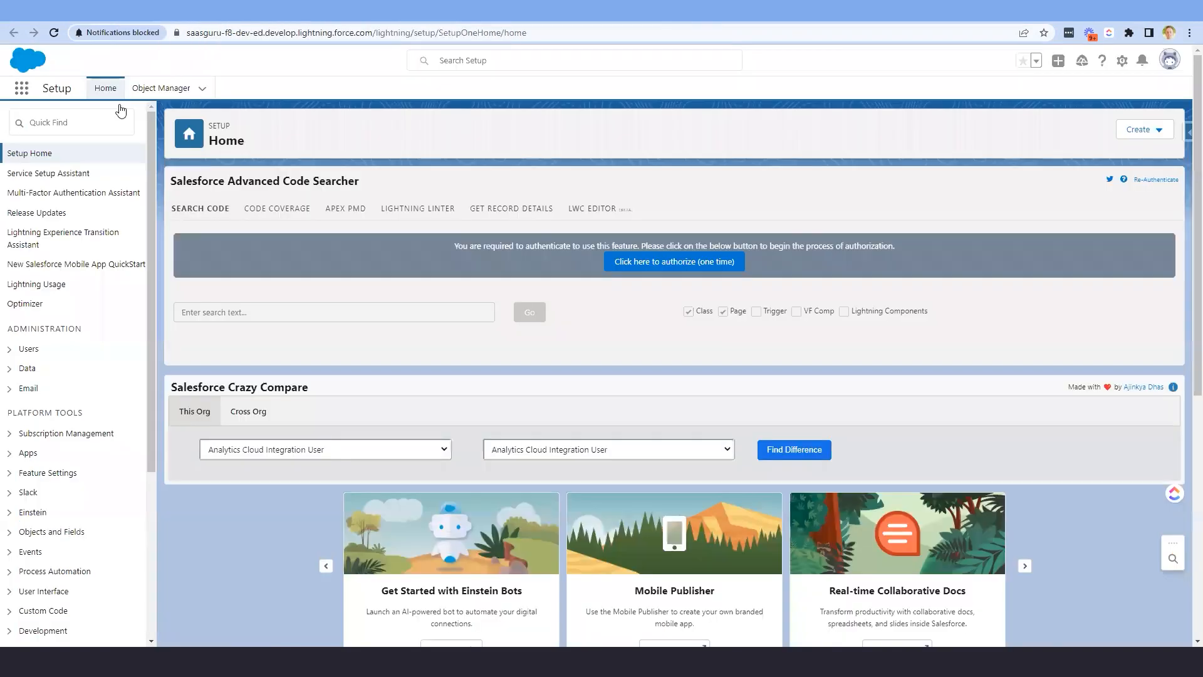
Find Lightning App Builder in Setup by searching for "lightning app", and start creating a new Lightning page
left_click(86, 123)
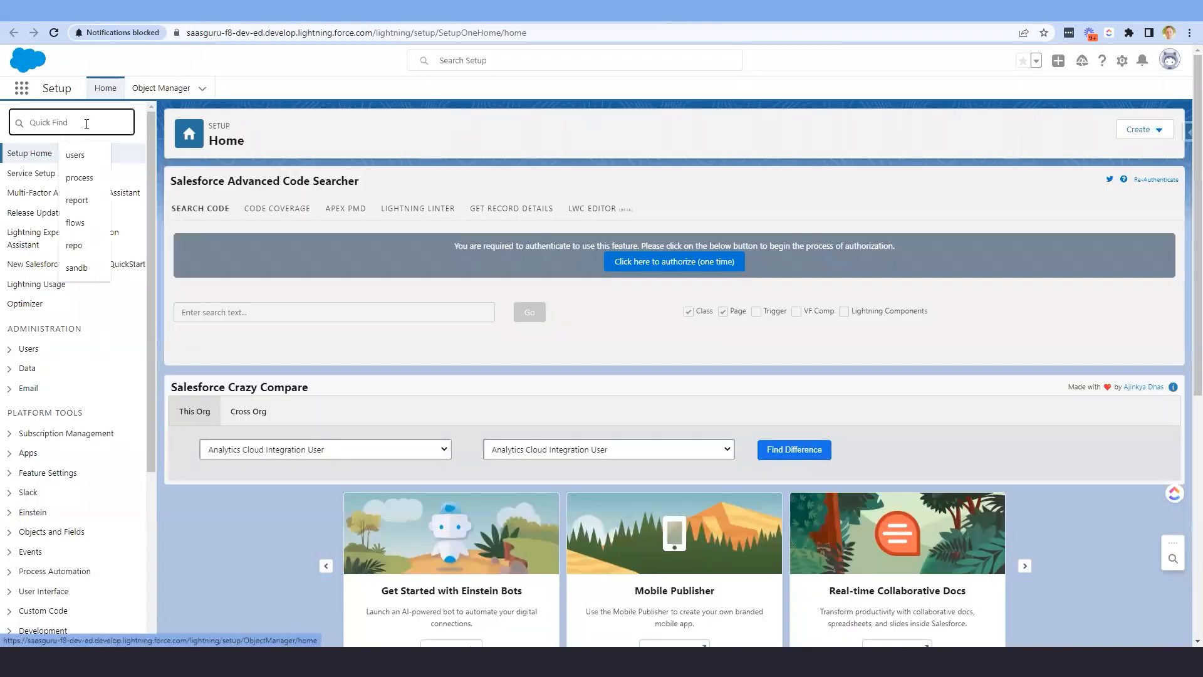
type("lightning app")
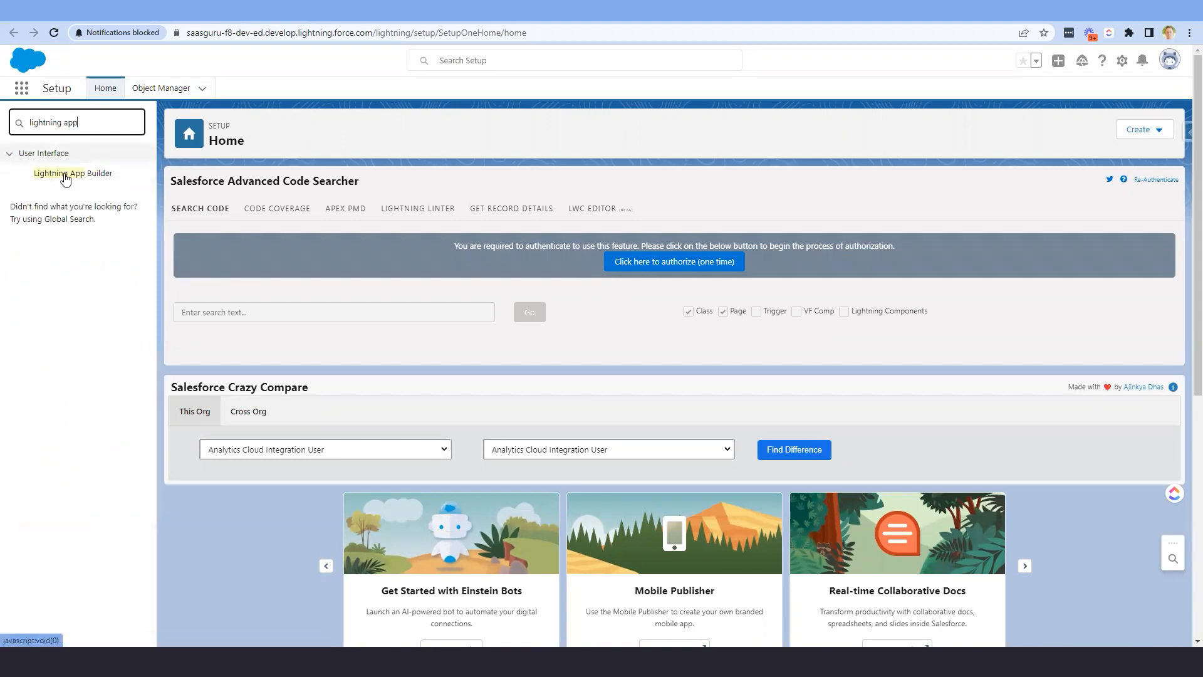
left_click(67, 179)
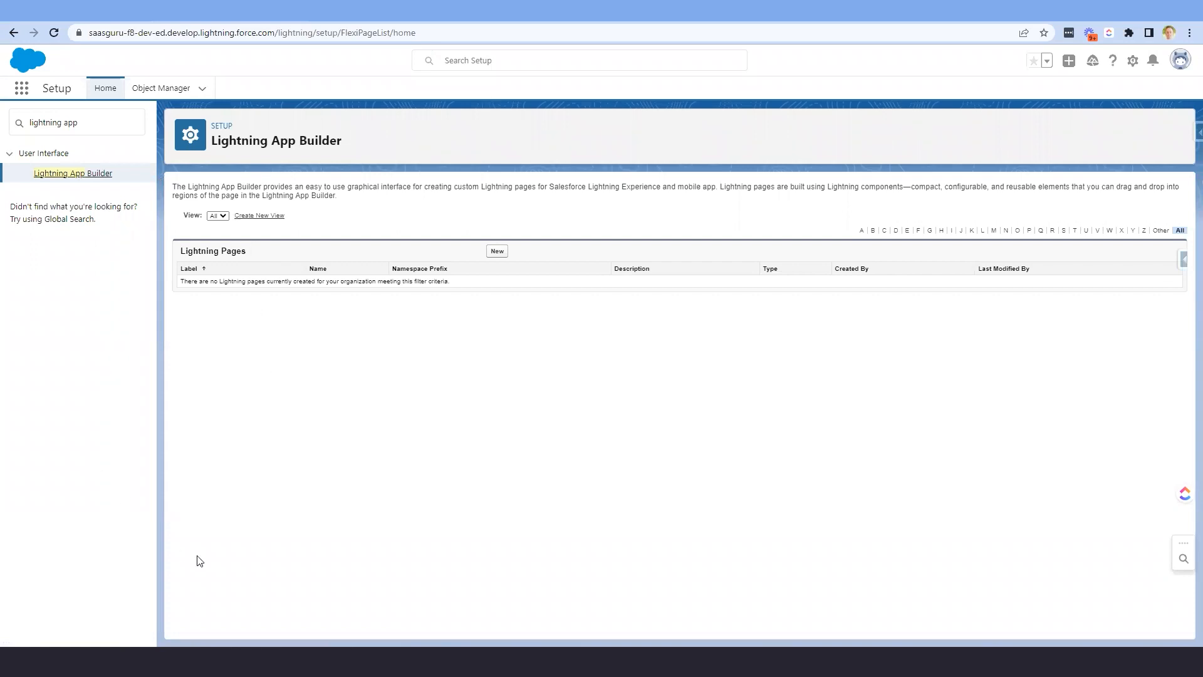
left_click(497, 254)
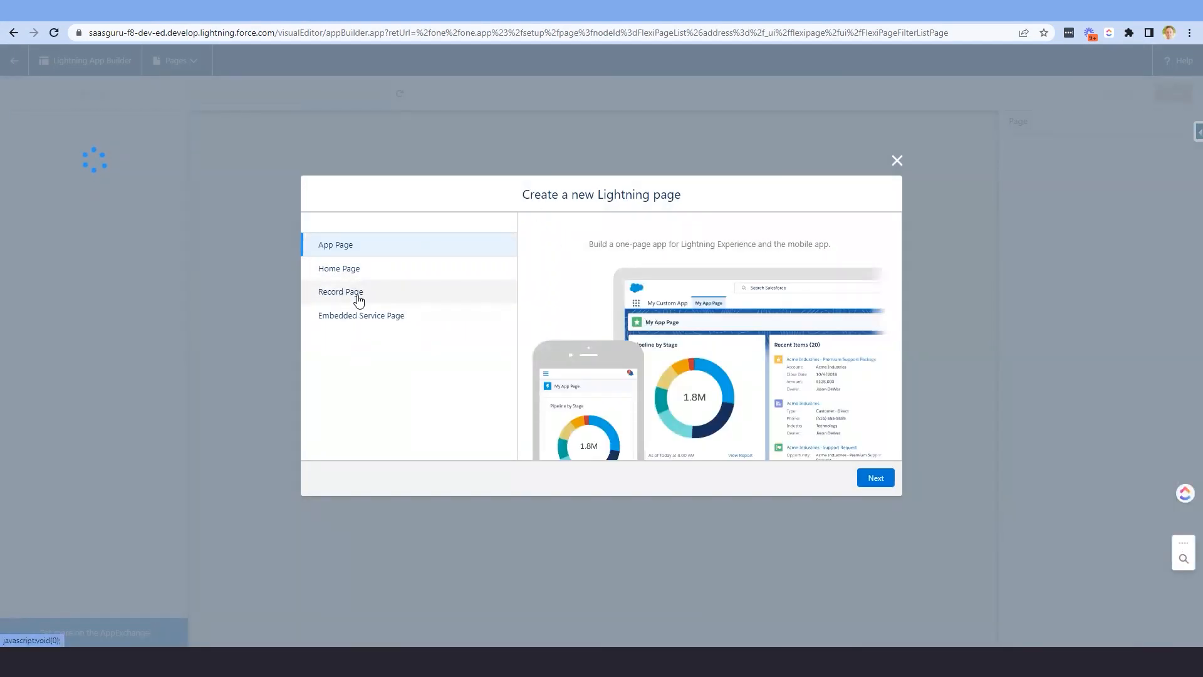
left_click(897, 161)
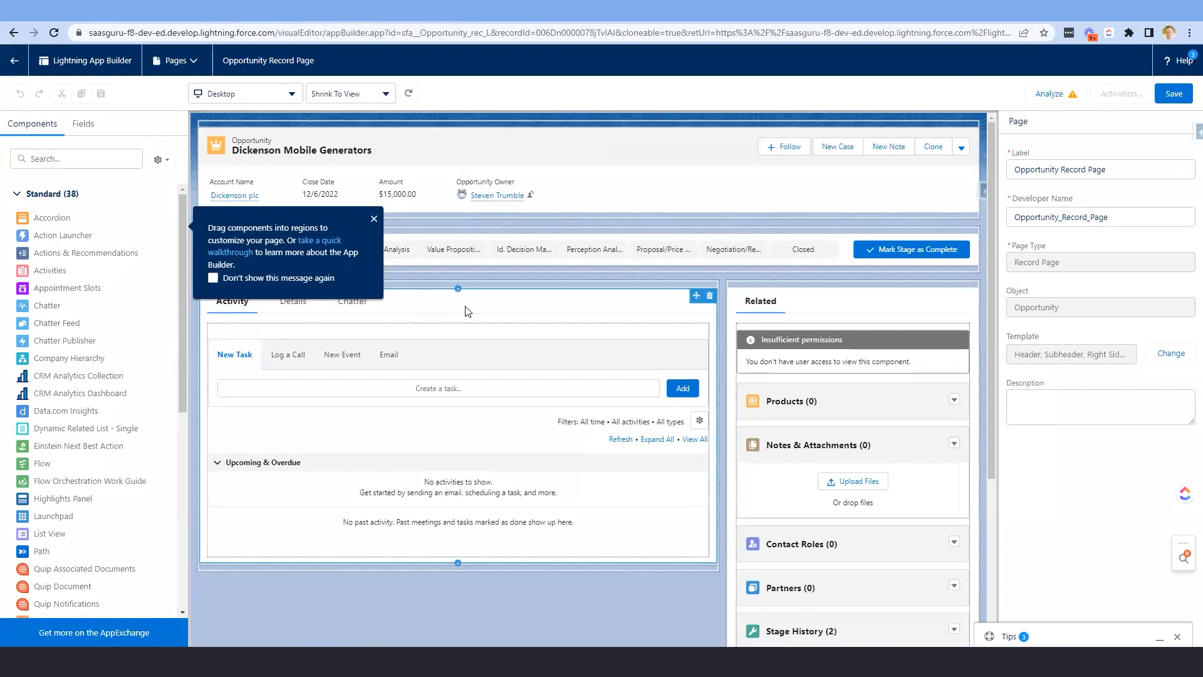
Select the Record Detail component under Details on the Opportunity Record Page, dismissing the walkthrough tip and the Important Changes notice
left_click(374, 219)
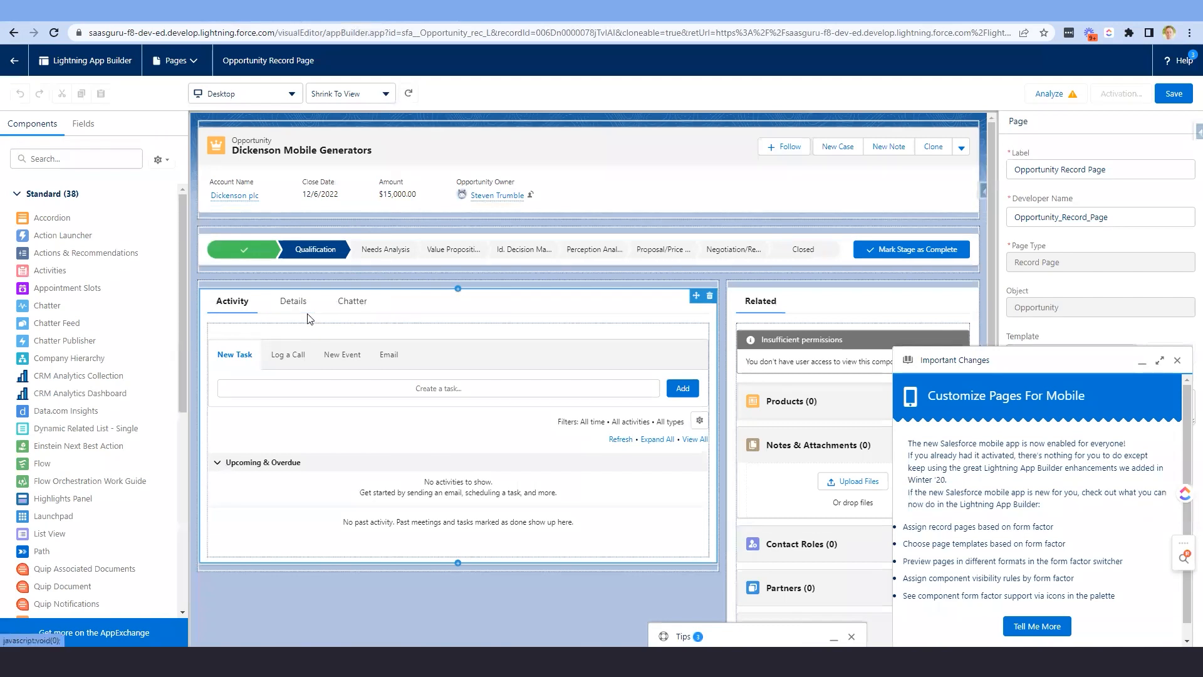
left_click(282, 305)
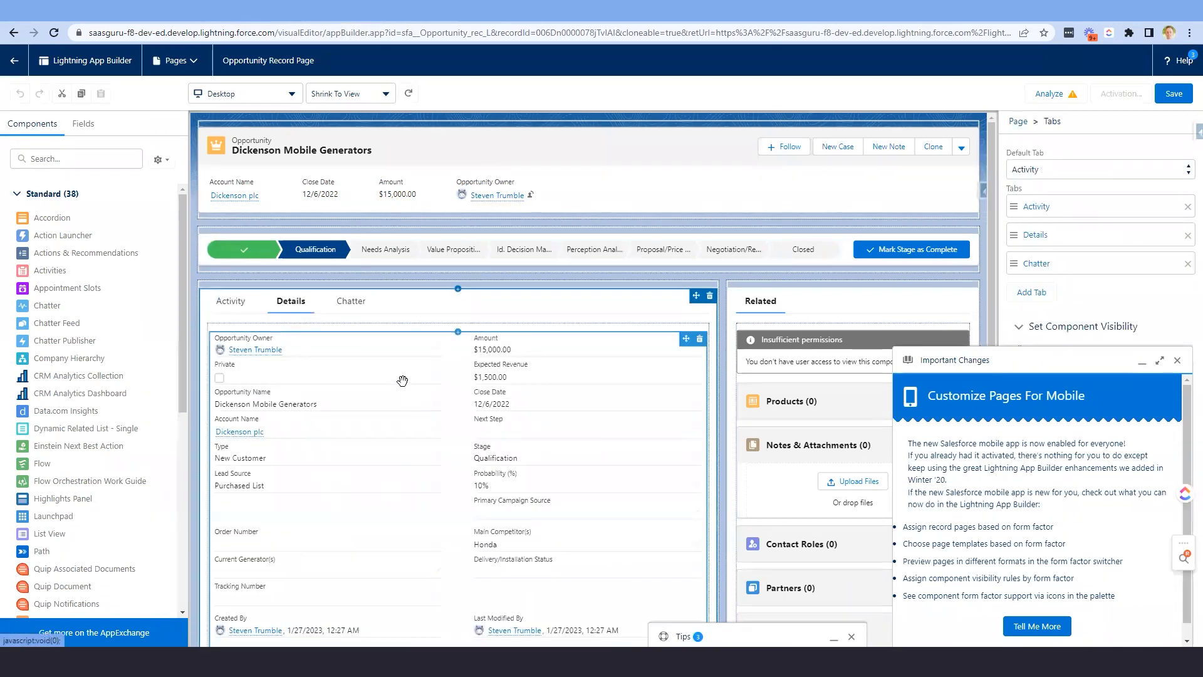
left_click(395, 347)
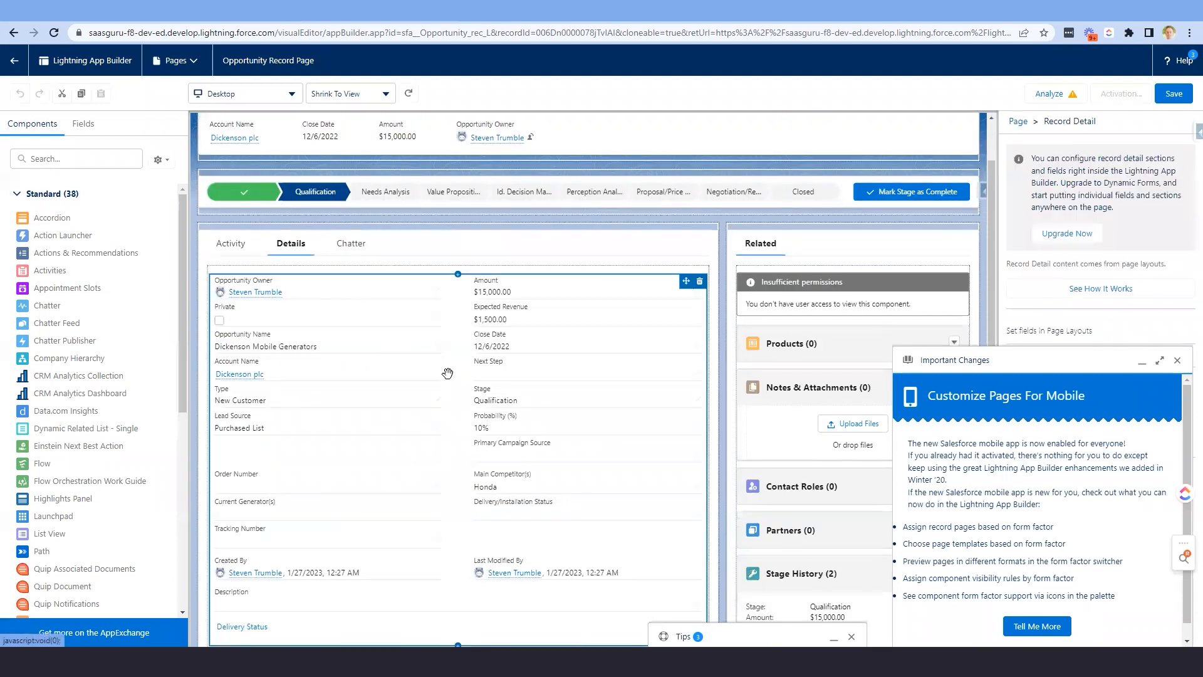
left_click(1177, 360)
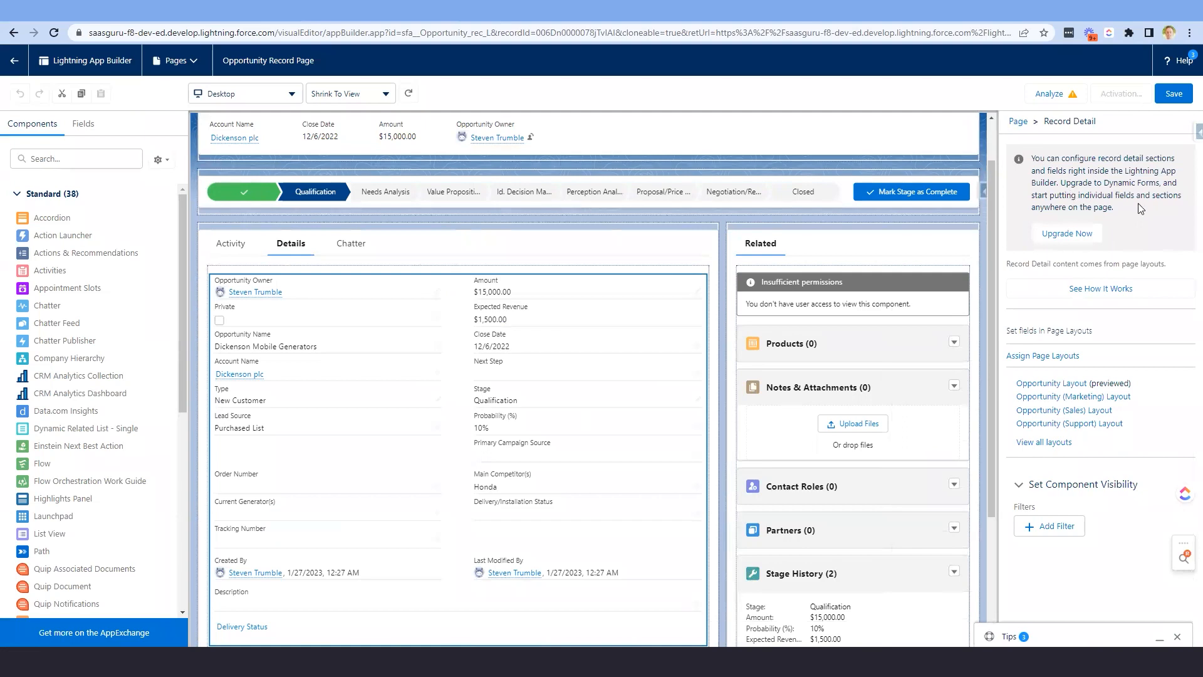
Start upgrading the record details to Dynamic Forms and choose Opportunity Layout as the source
left_click(1074, 238)
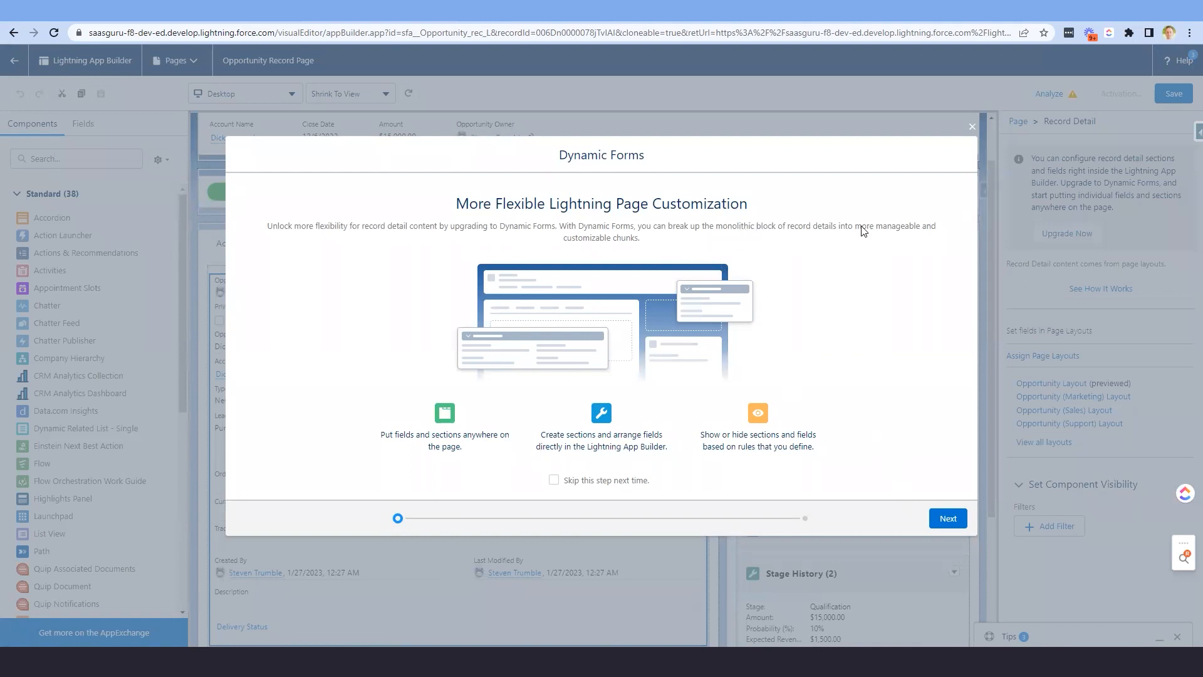
left_click(948, 517)
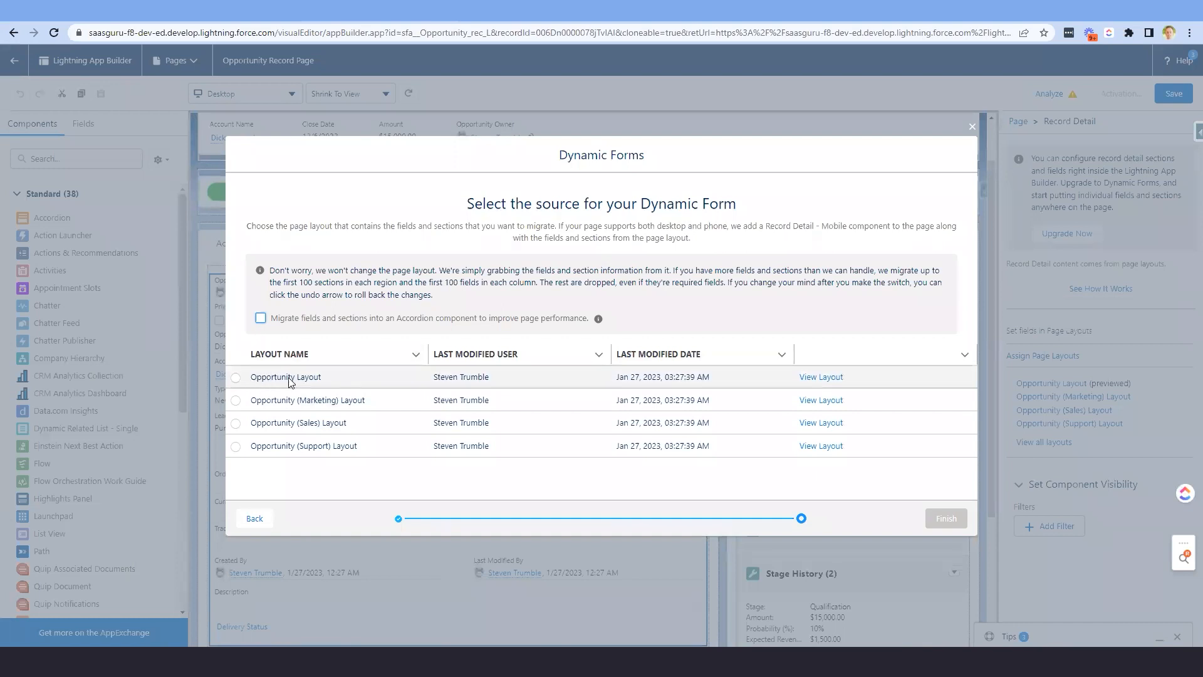
left_click(236, 378)
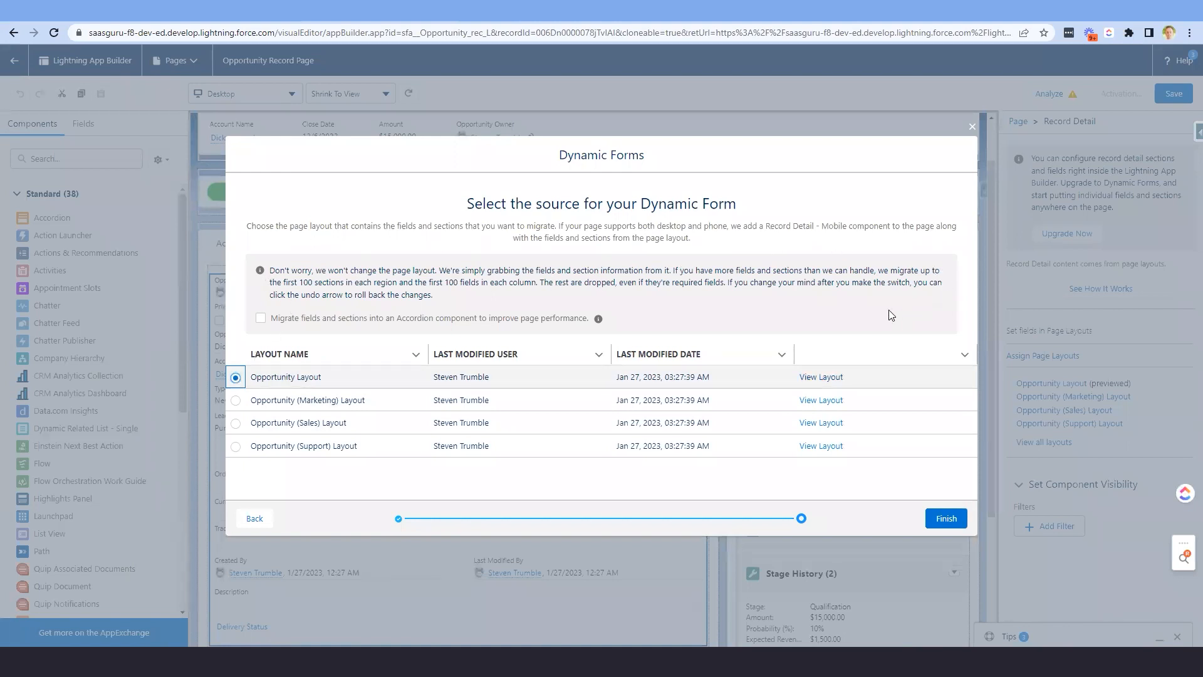
key("ctrl+plus")
key("ctrl+plus")
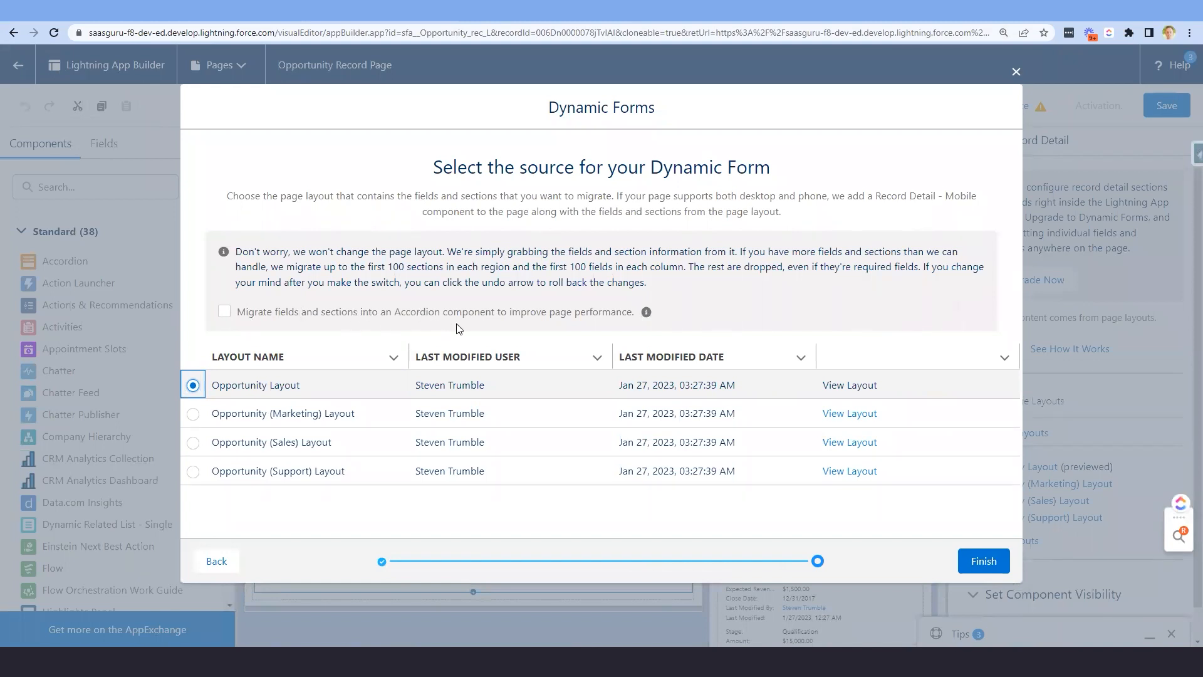
Complete the Dynamic Forms upgrade with fields and sections migrated into an Accordion component, and look at the Additional Fields section
mouse_move(648, 320)
left_click(224, 312)
left_click(990, 564)
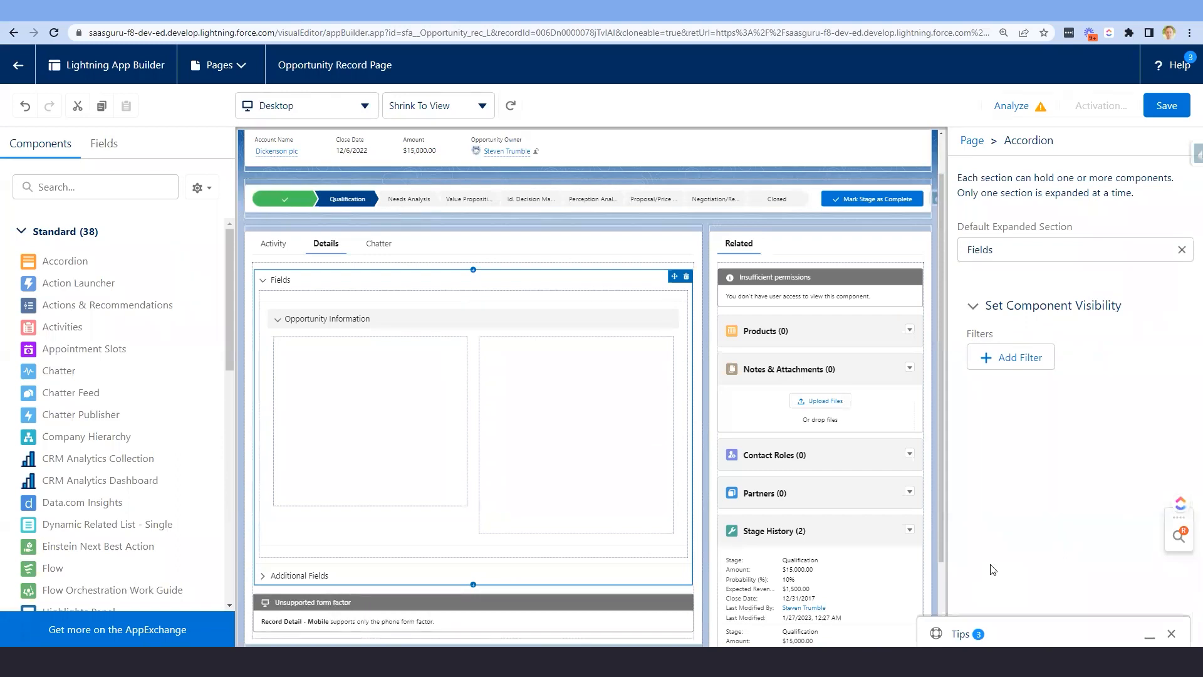
scroll(627, 361, "down", 2)
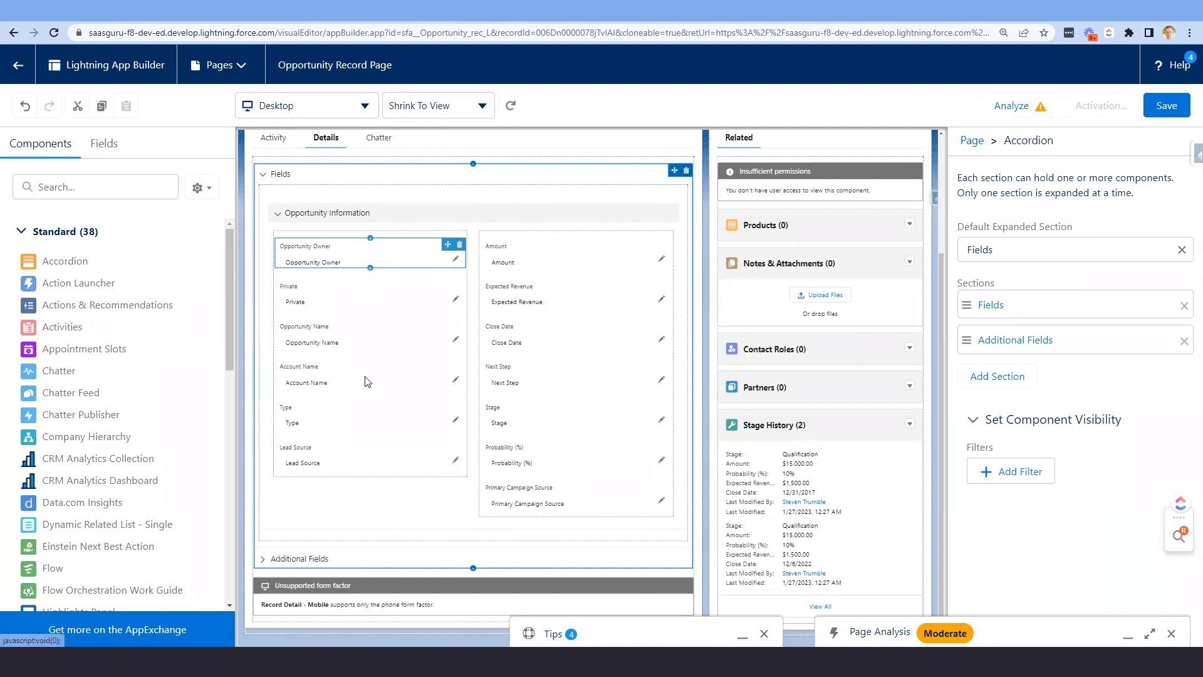
left_click(264, 567)
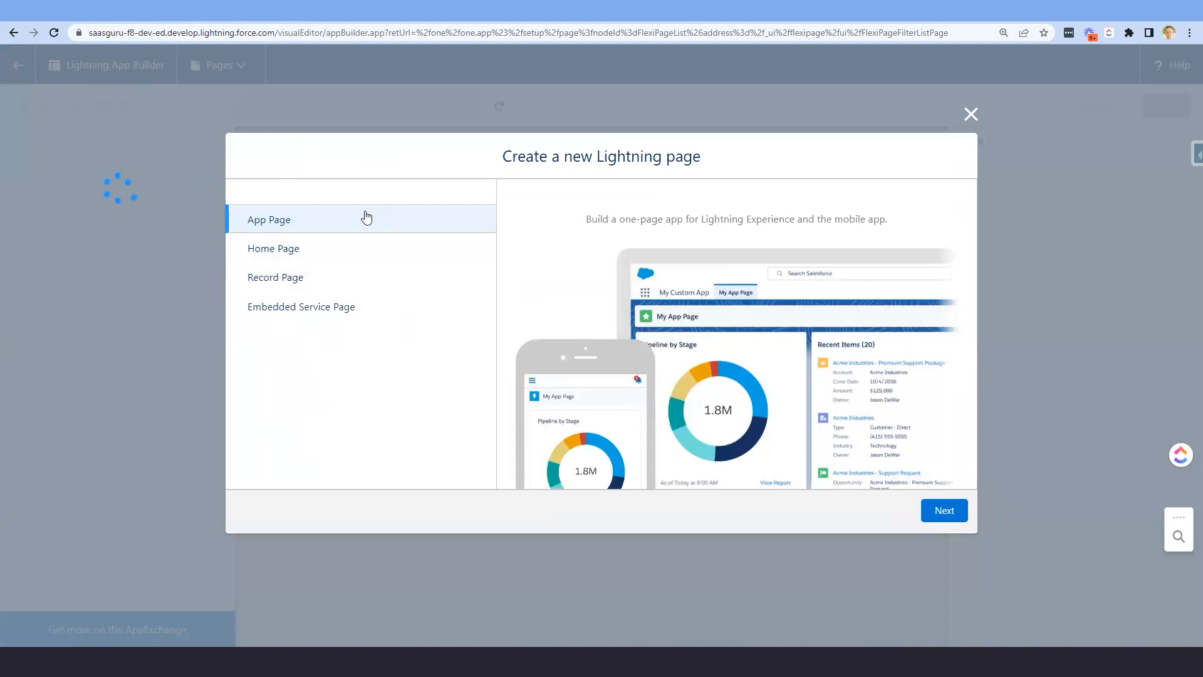
Return to the new Lightning page setup and choose Record Page as the page type
left_click(309, 250)
left_click(288, 276)
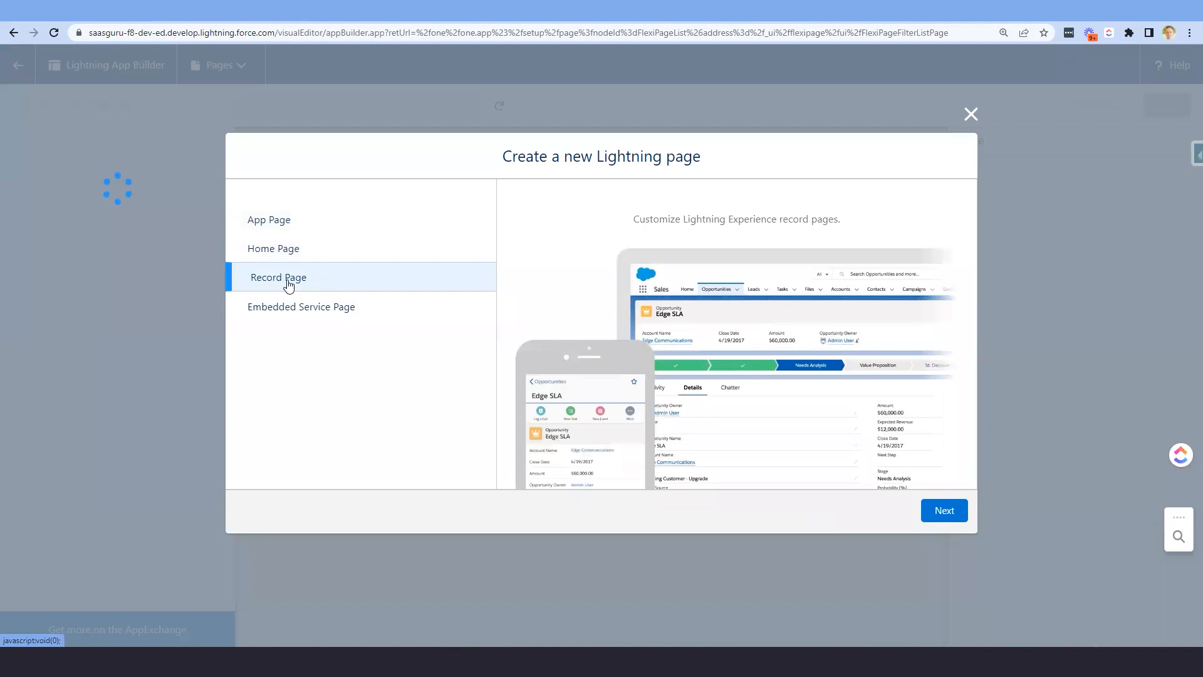
left_click(929, 516)
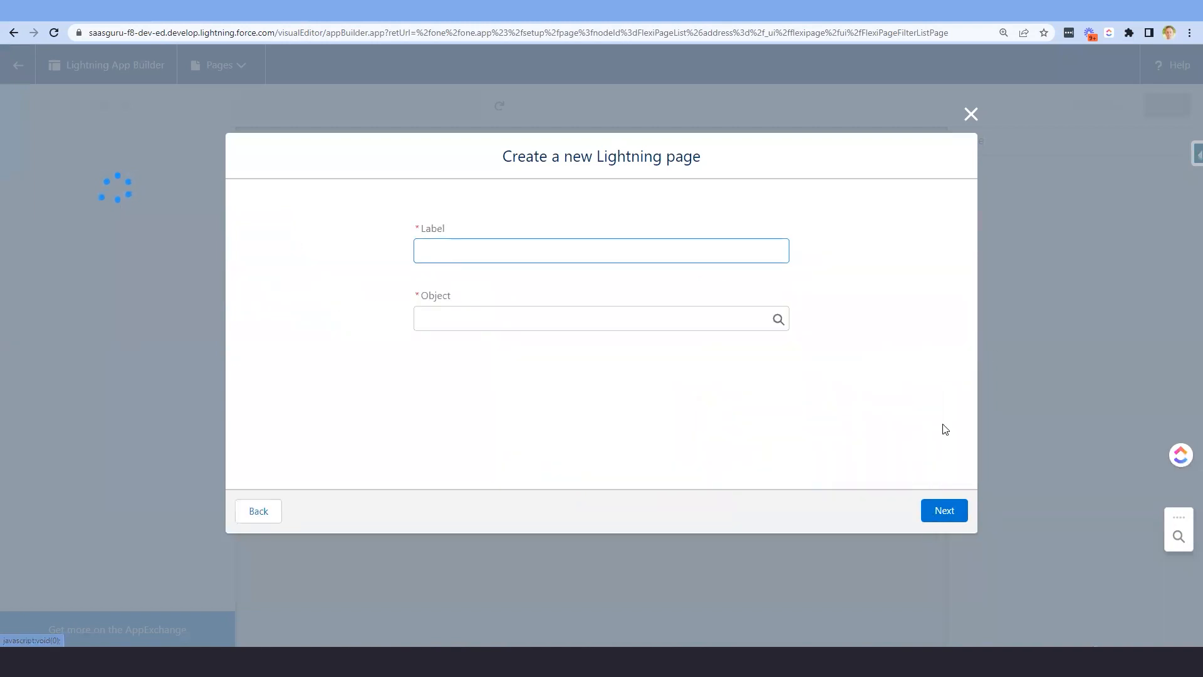
Label the new record page "Opportunity From Lightning App Builder" and set its object to Opportunity
type("Opportunitt")
key("BackSpace")
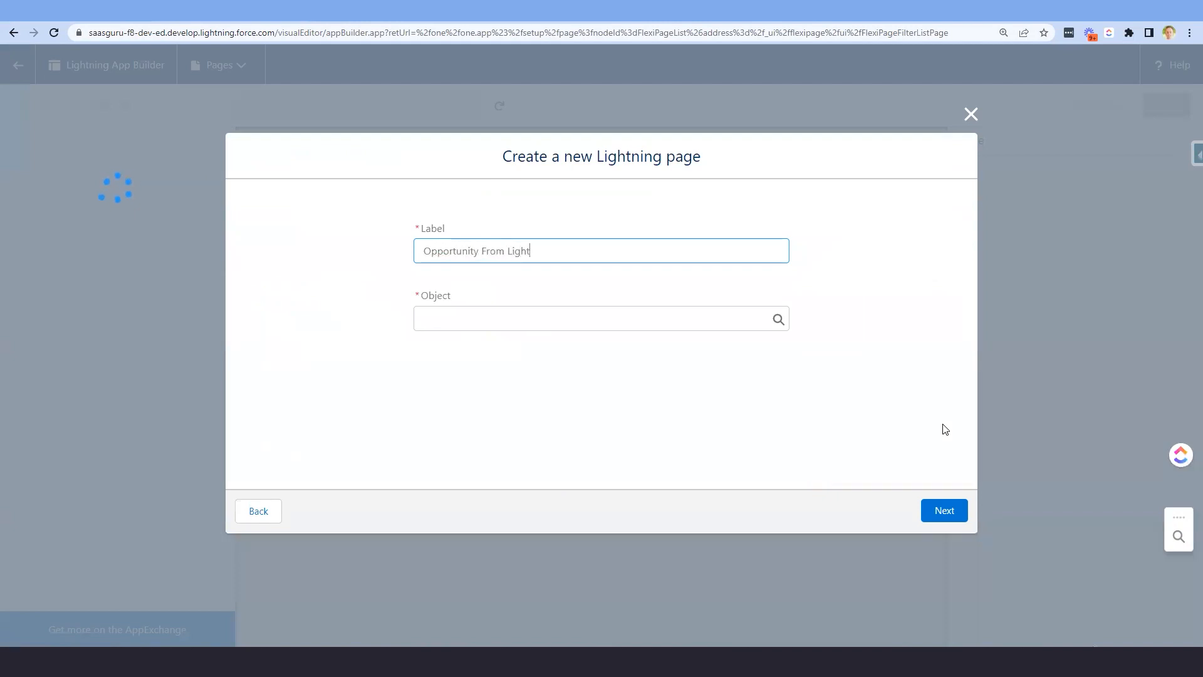
type("y From Lightning APp")
left_click(494, 323)
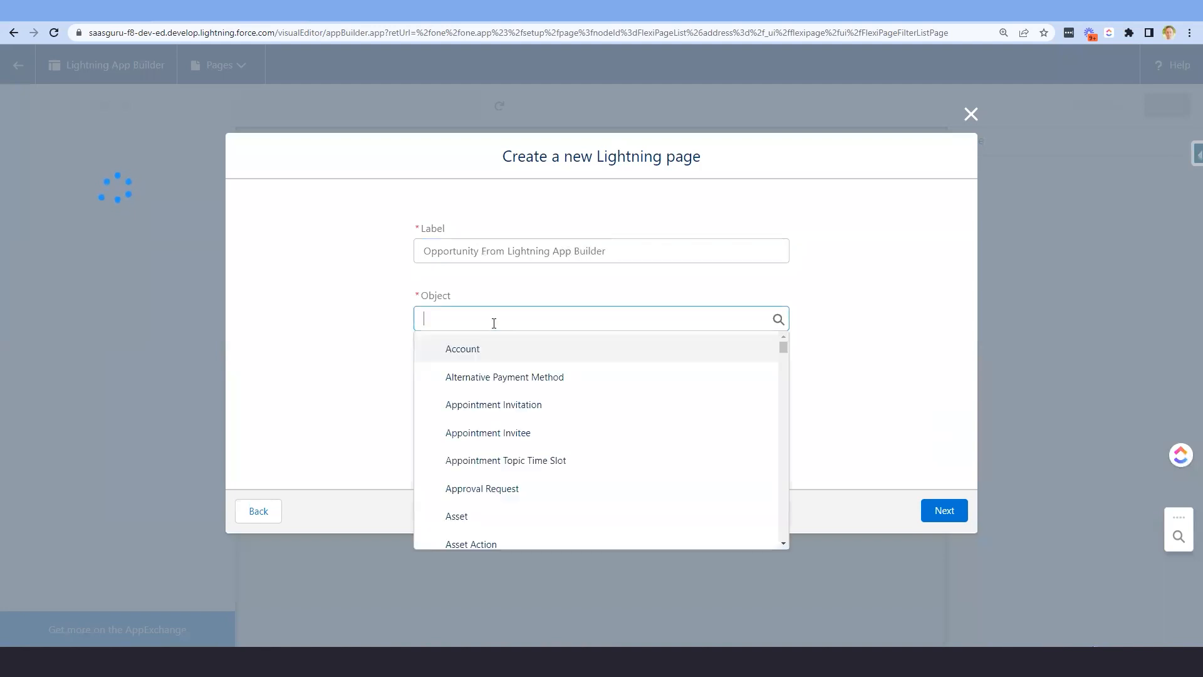
type("Opp")
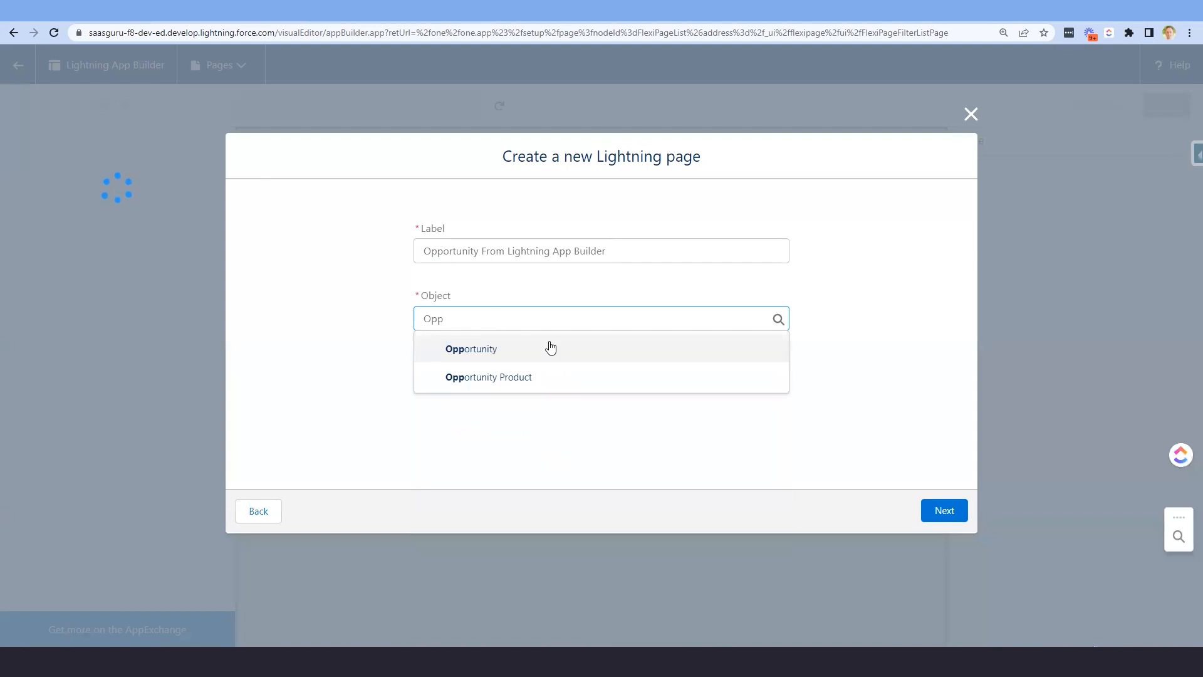
left_click(570, 347)
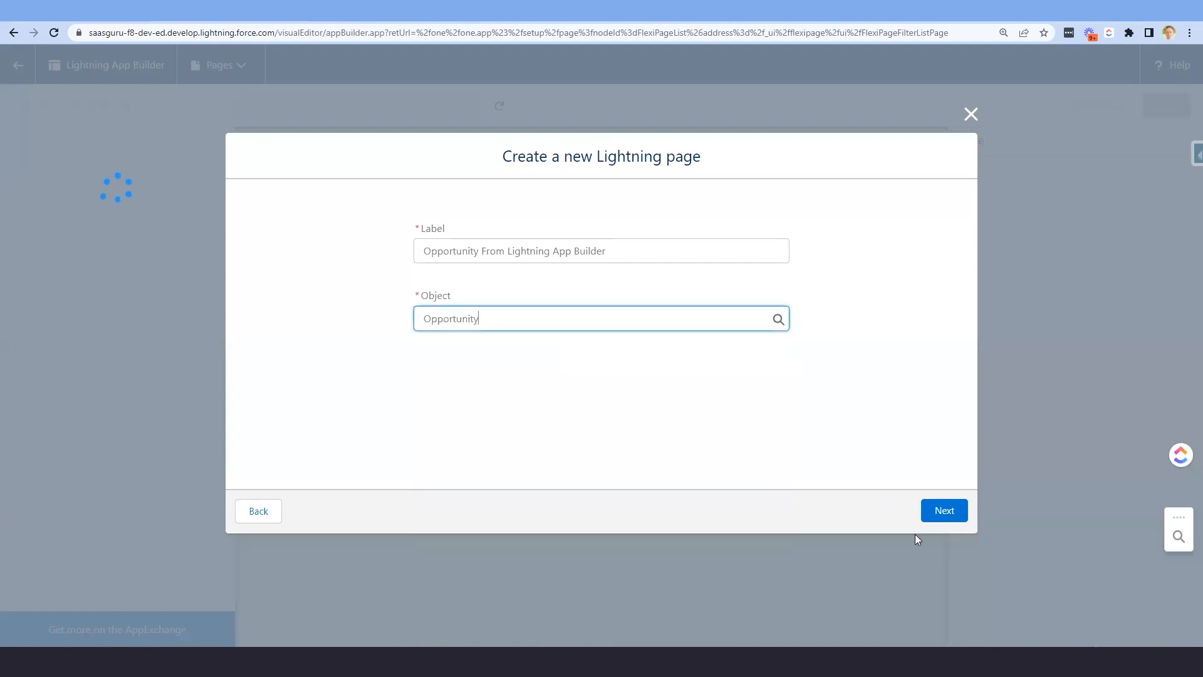
left_click(954, 514)
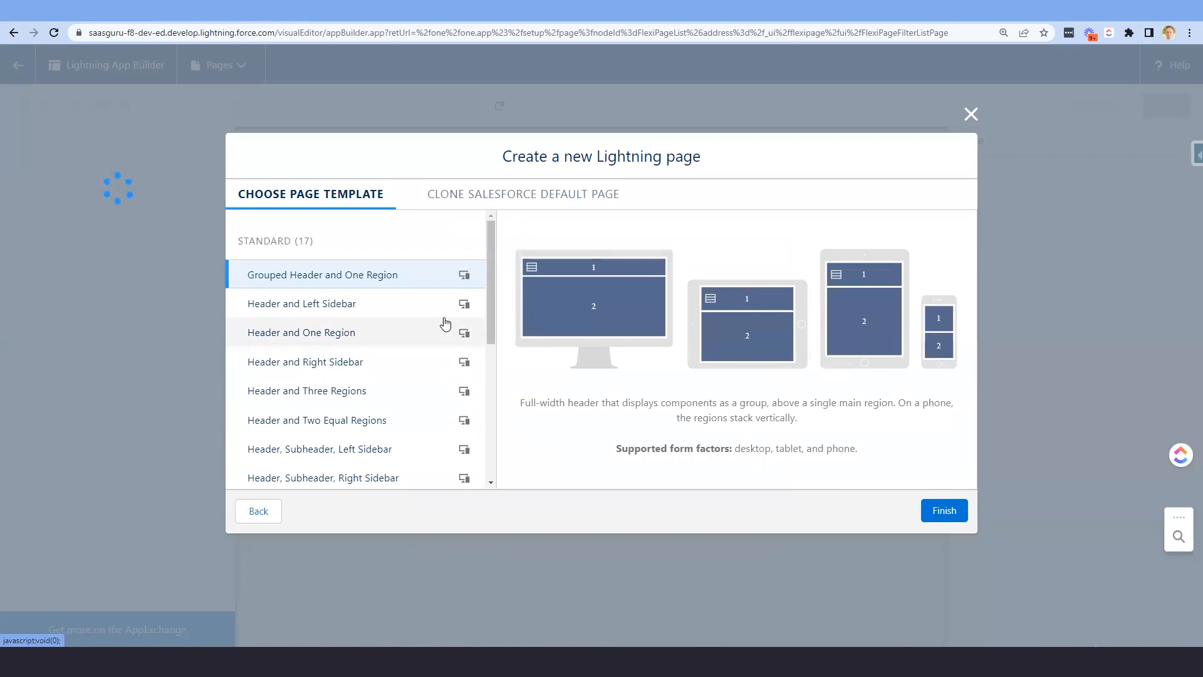
Preview the Salesforce default pages available for cloning: Opportunity Grouped View, Full View and Record View for Lightning Console
left_click(464, 198)
left_click(367, 269)
left_click(361, 299)
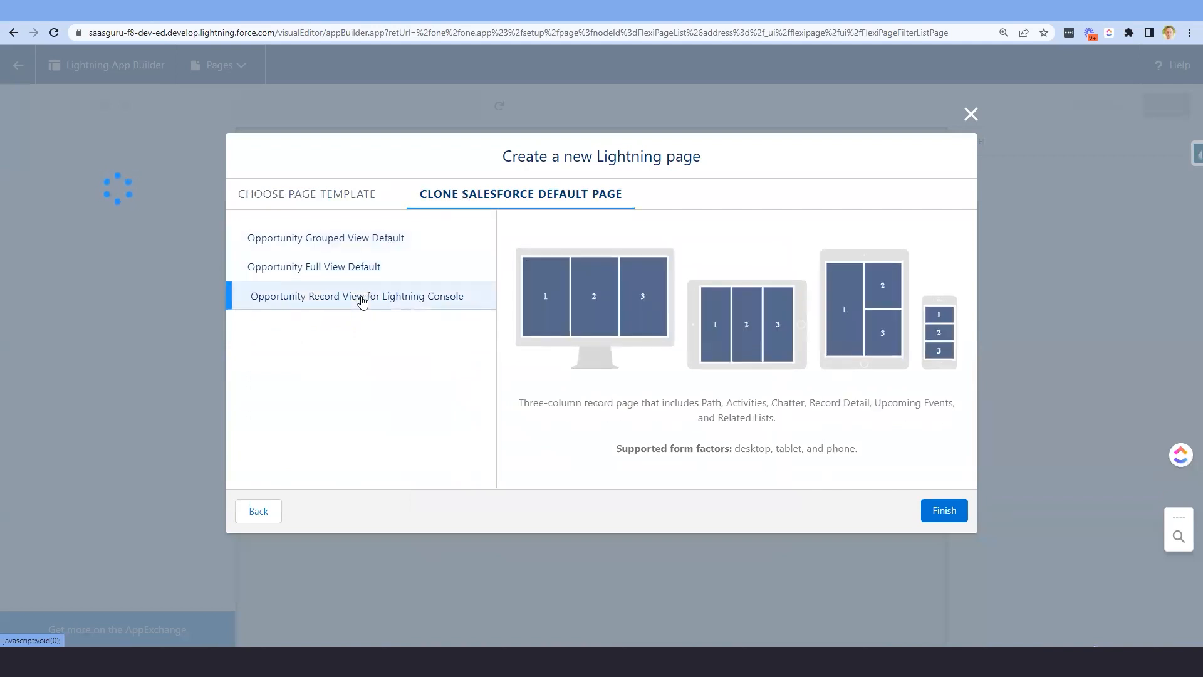
left_click(352, 265)
left_click(359, 240)
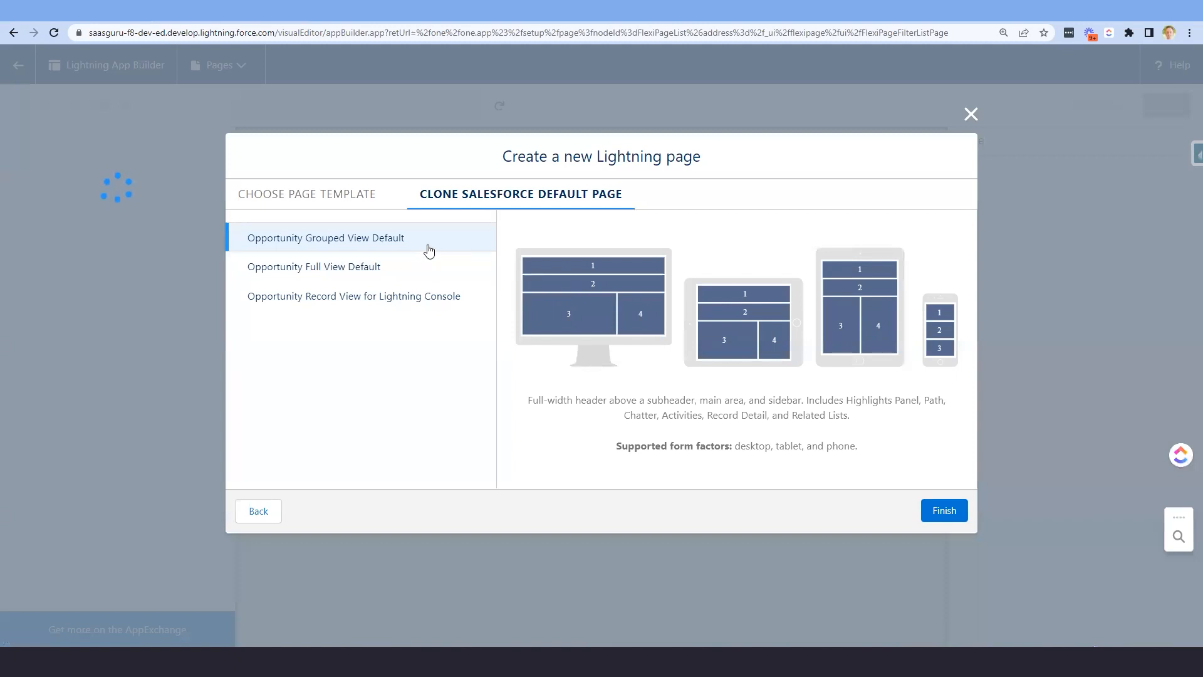
Create the page from the Header and Right Sidebar template and dismiss the walkthrough tip
left_click(353, 207)
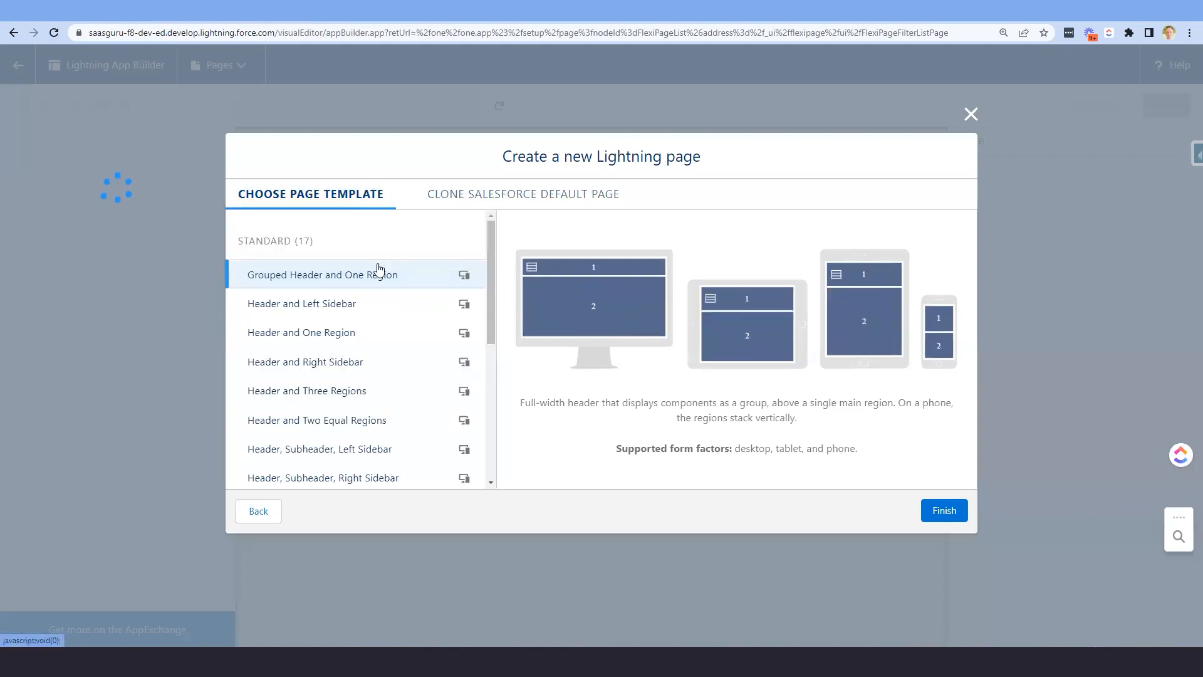
left_click(351, 310)
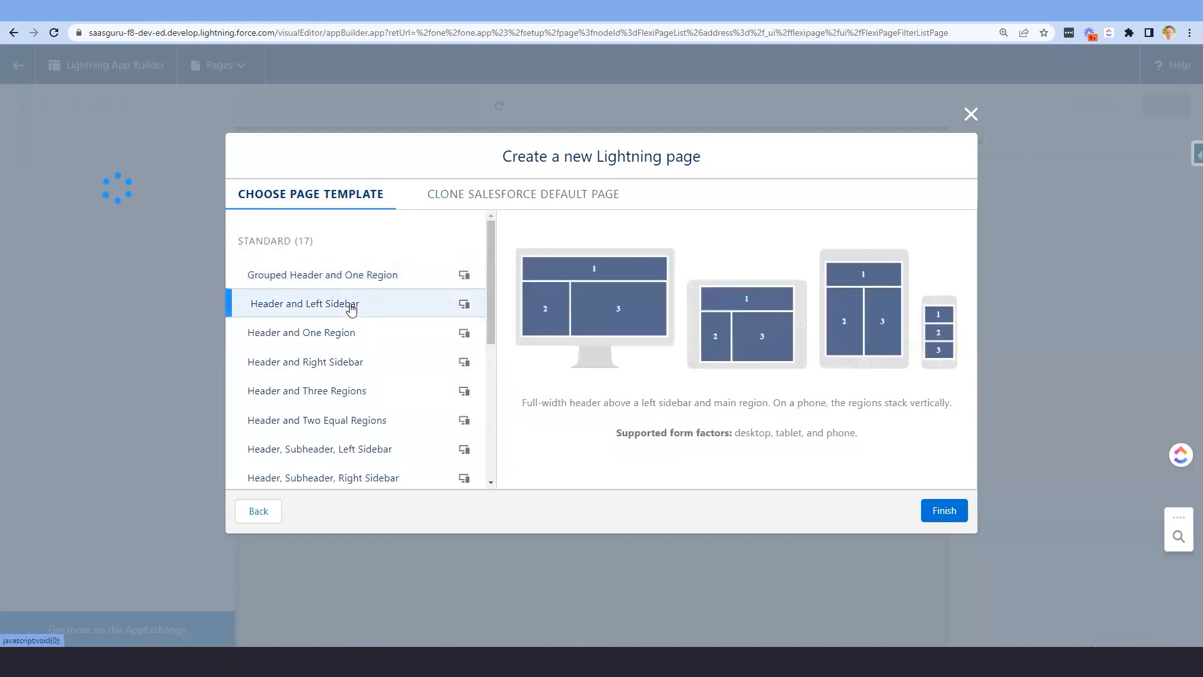
left_click(346, 360)
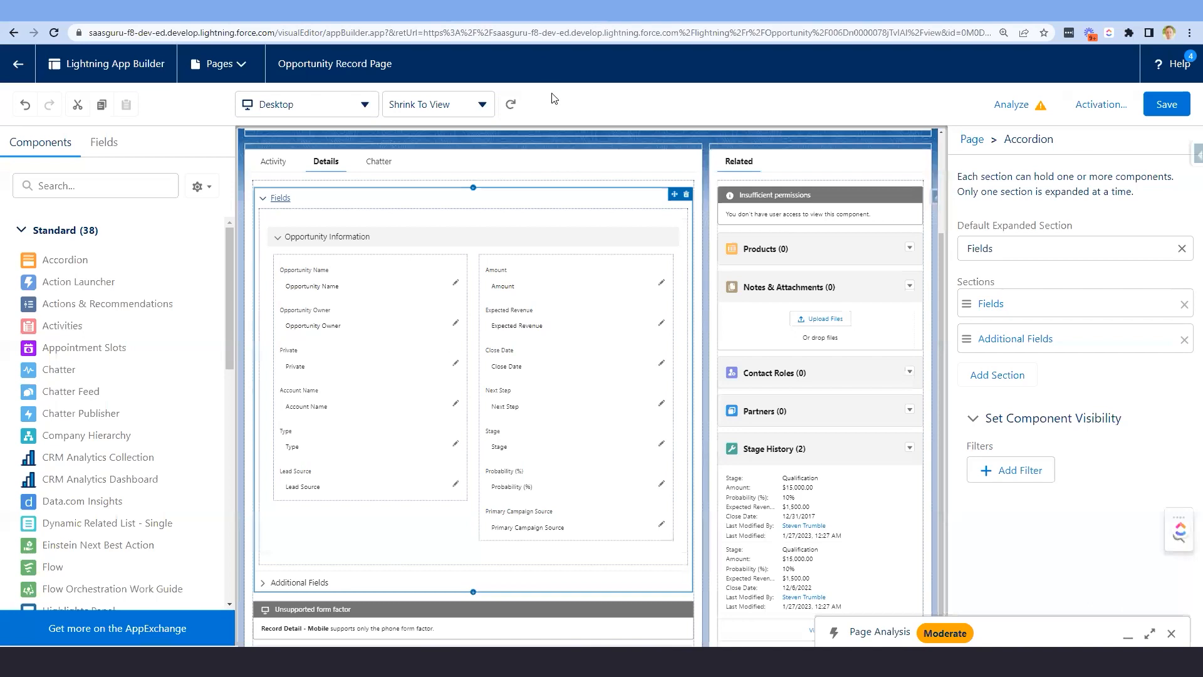
scroll(573, 306, "down", 1)
scroll(574, 306, "up", 3)
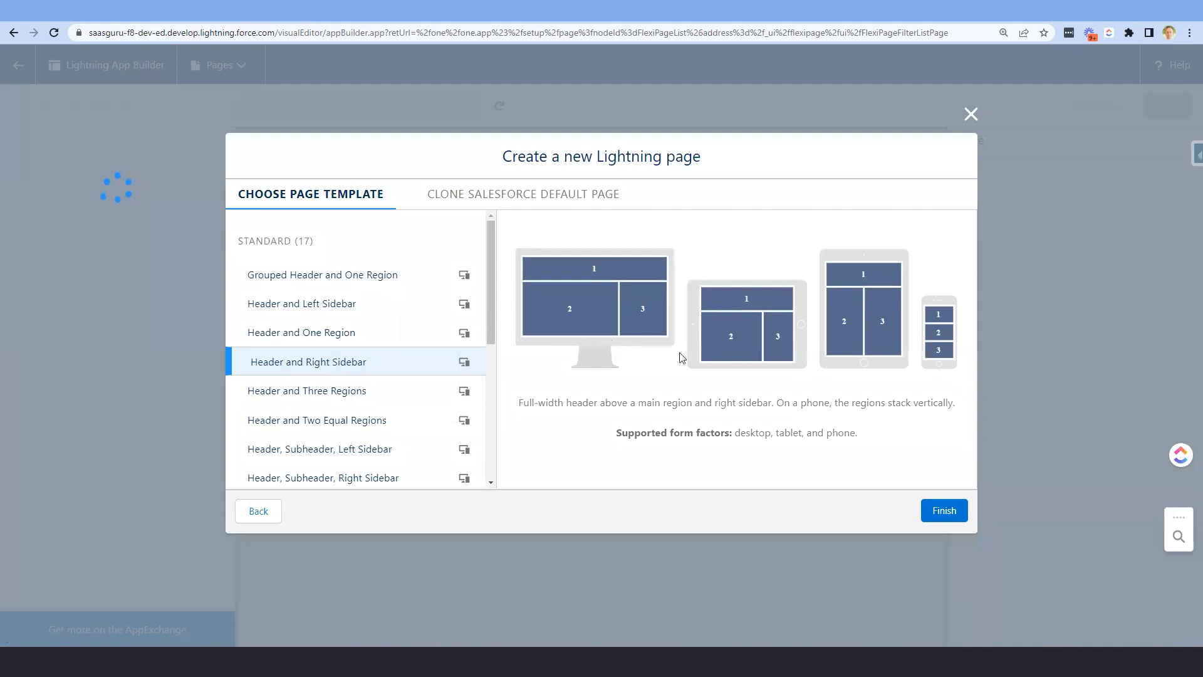
left_click(942, 512)
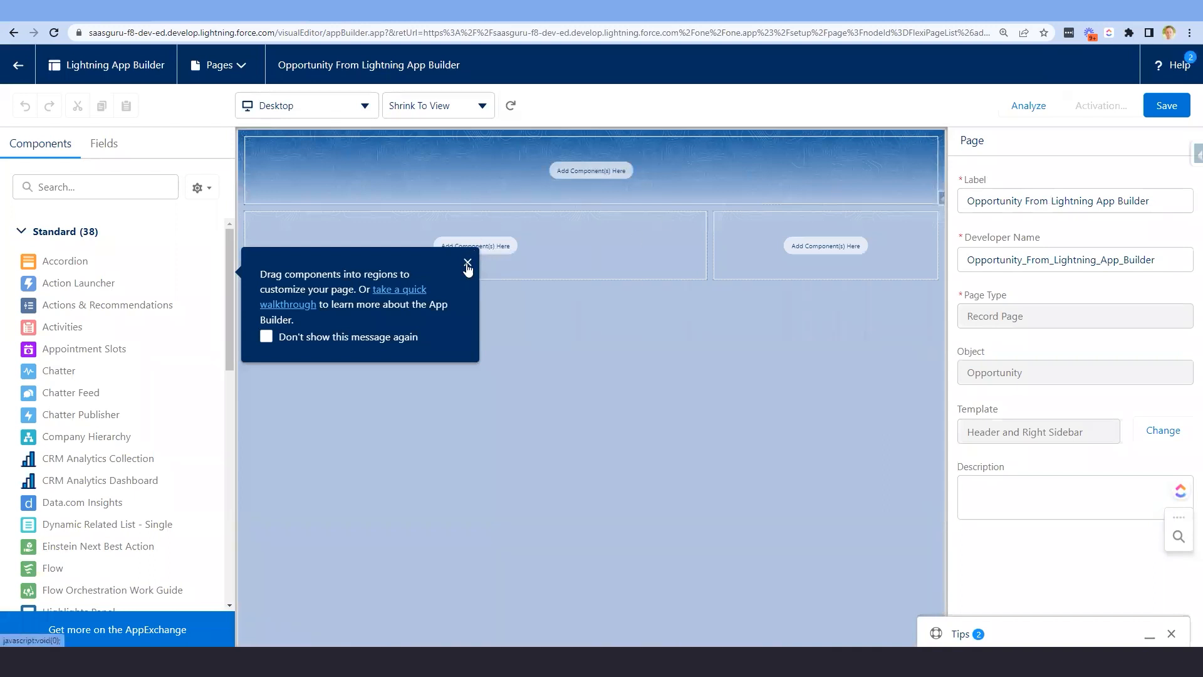
left_click(468, 264)
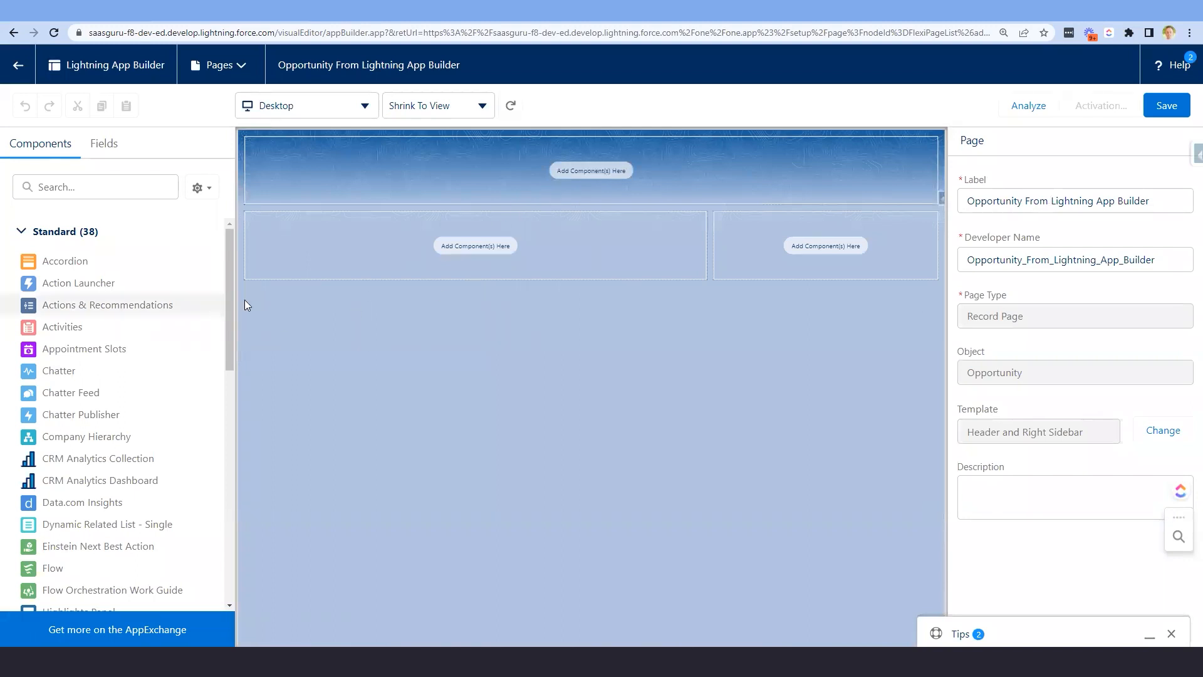
left_click_drag(233, 284, 234, 346)
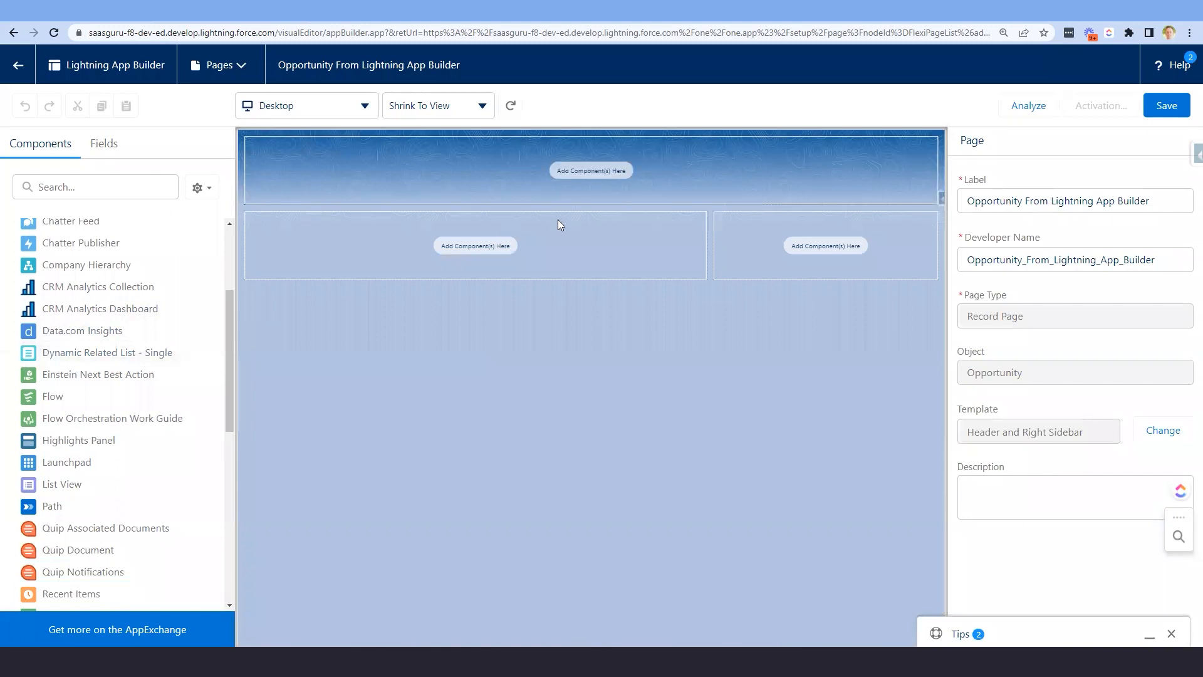
left_click_drag(228, 361, 239, 299)
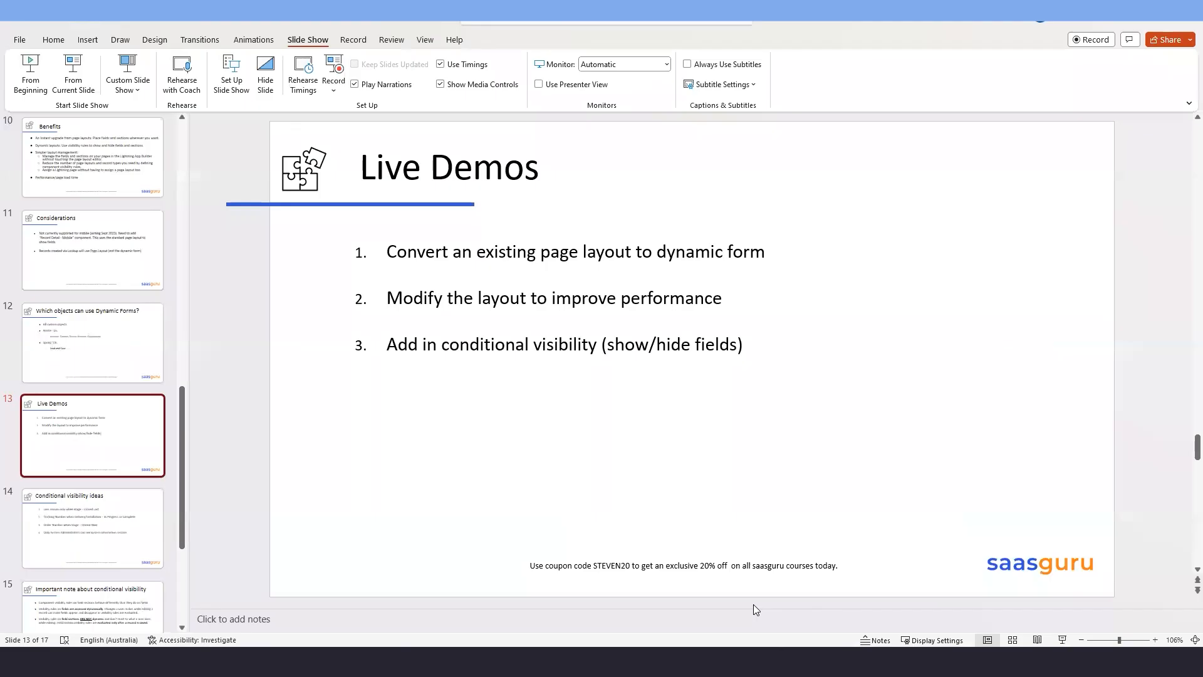
left_click_drag(410, 306, 726, 303)
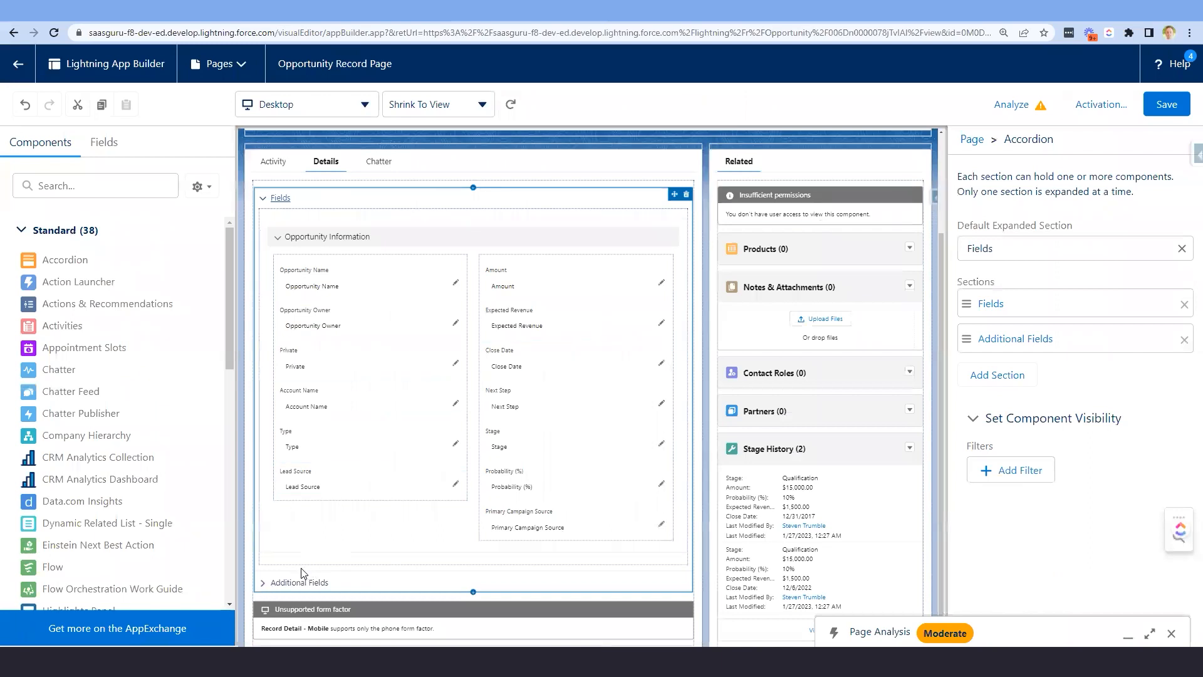
Add a fourth tab to the tabs component holding Activity, Details and Chatter on the Opportunity Record Page
left_click(437, 168)
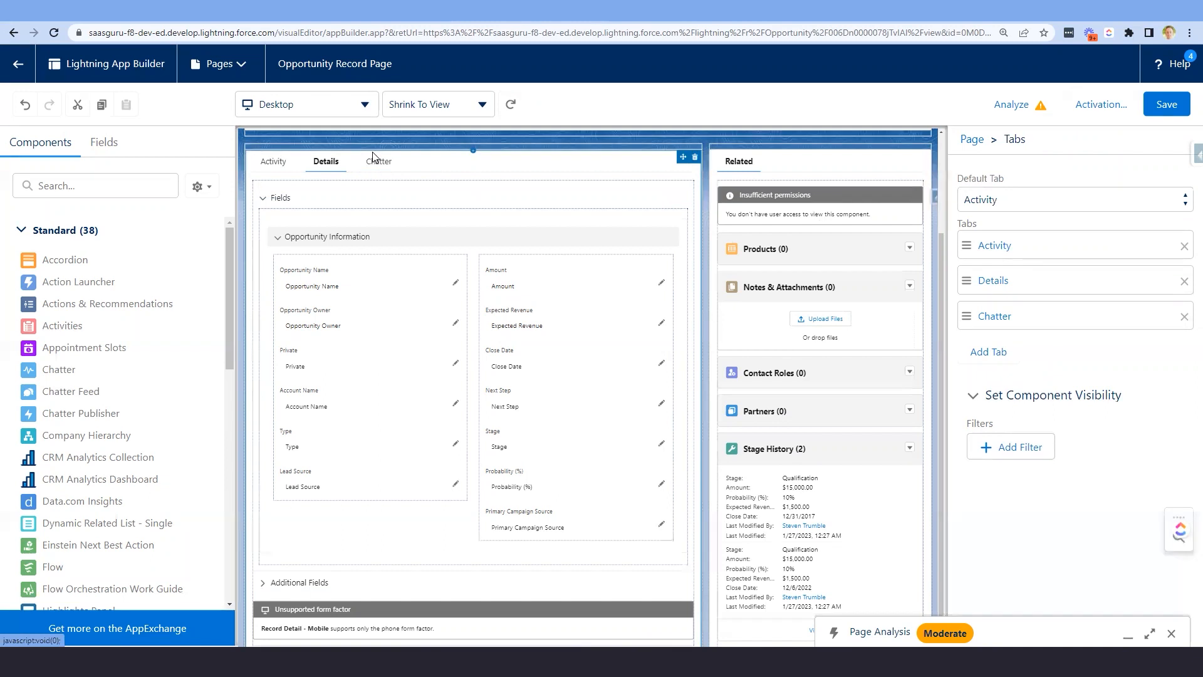
left_click(1001, 362)
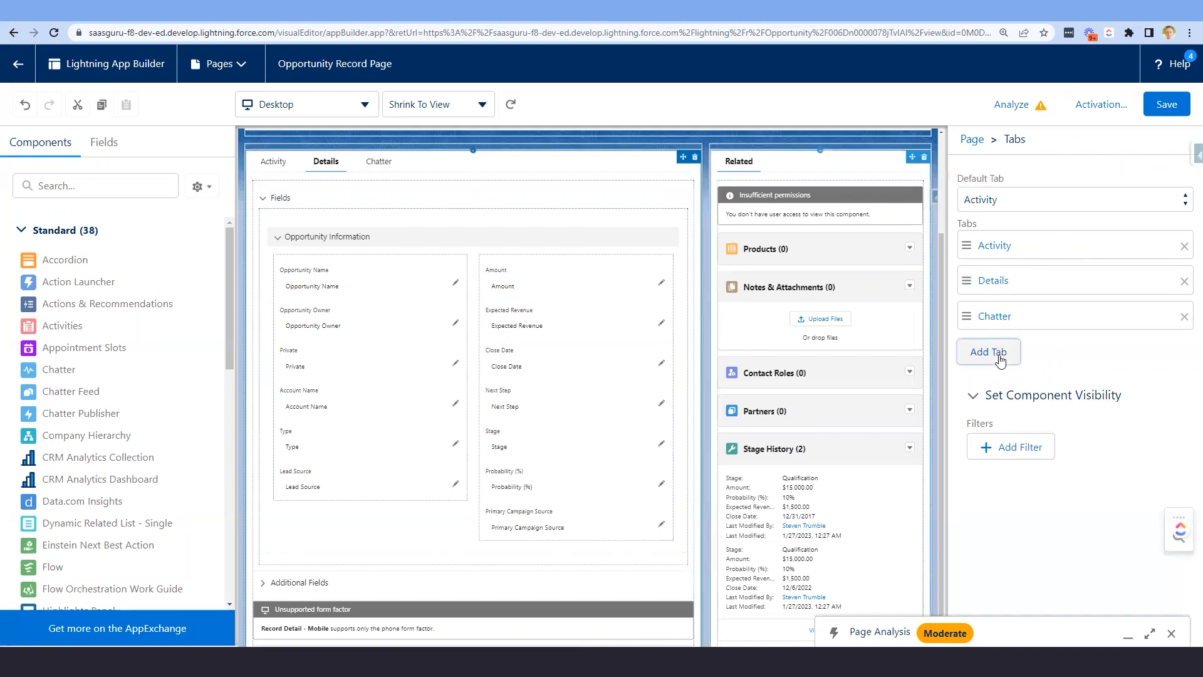
left_click(999, 351)
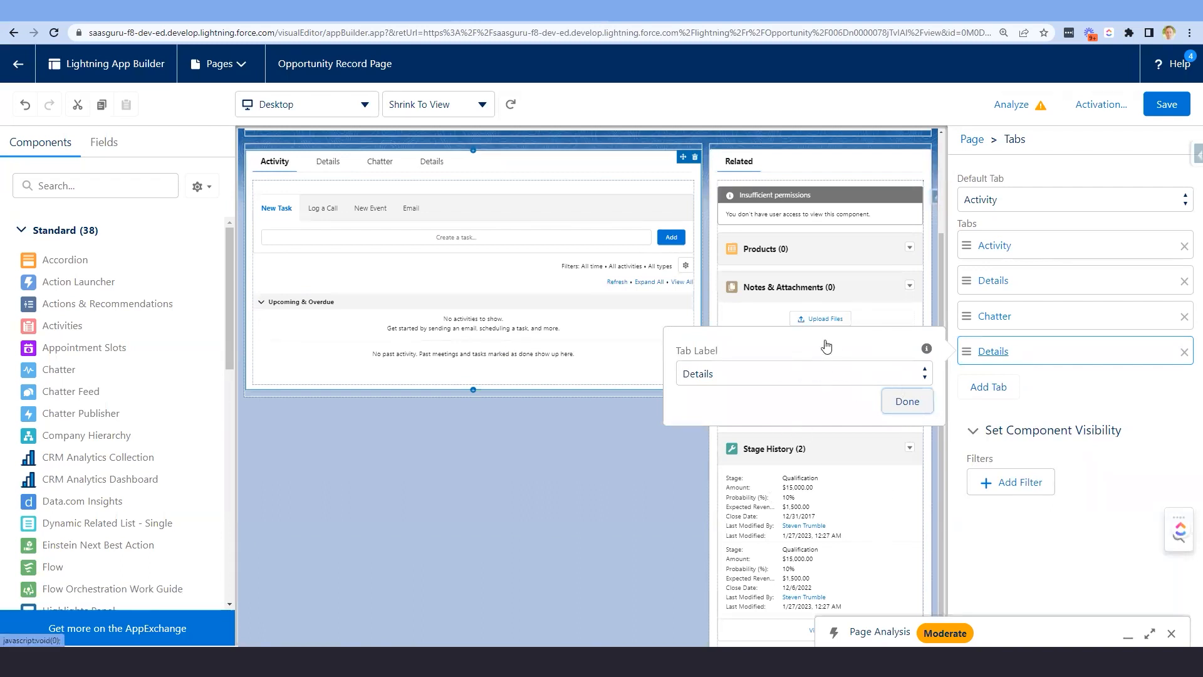
Give the newly added tab the custom label "Additional Details"
left_click(932, 365)
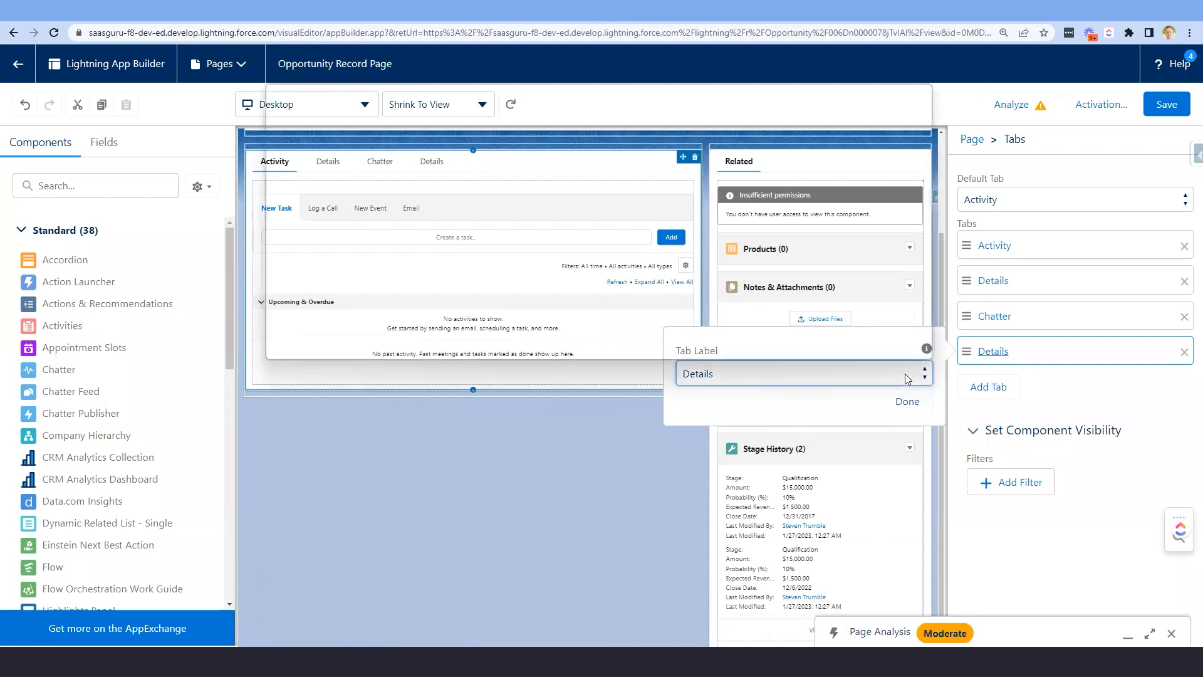
scroll(689, 244, "up", 3)
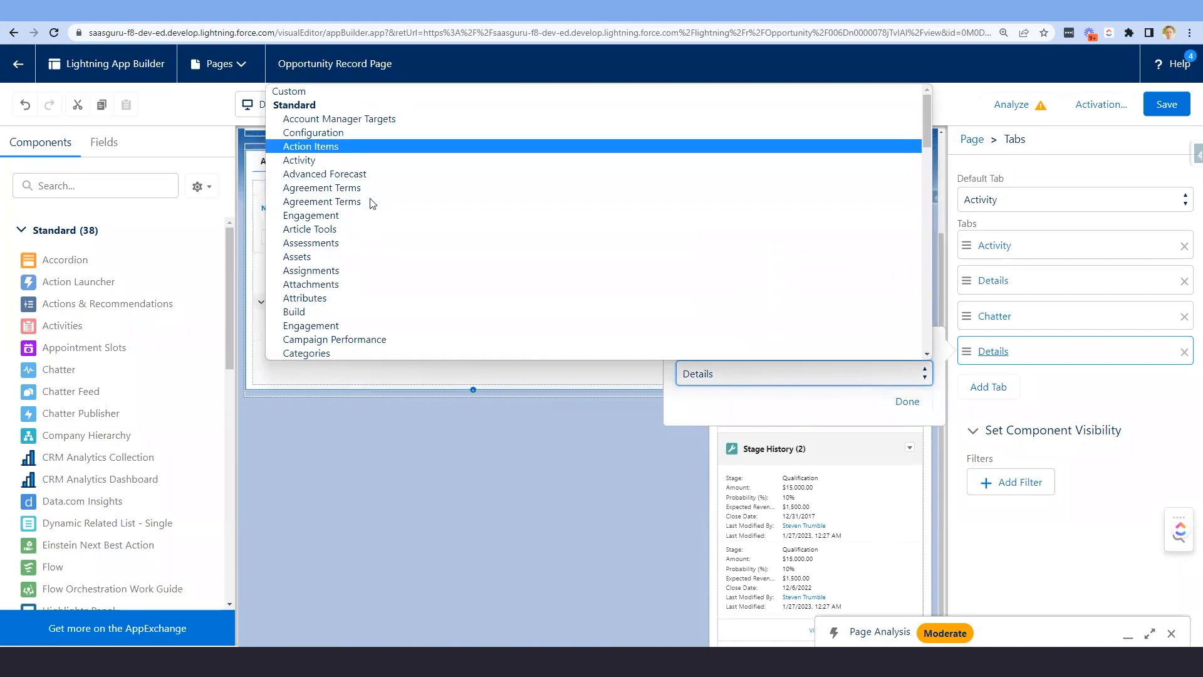
scroll(370, 275, "down", 5)
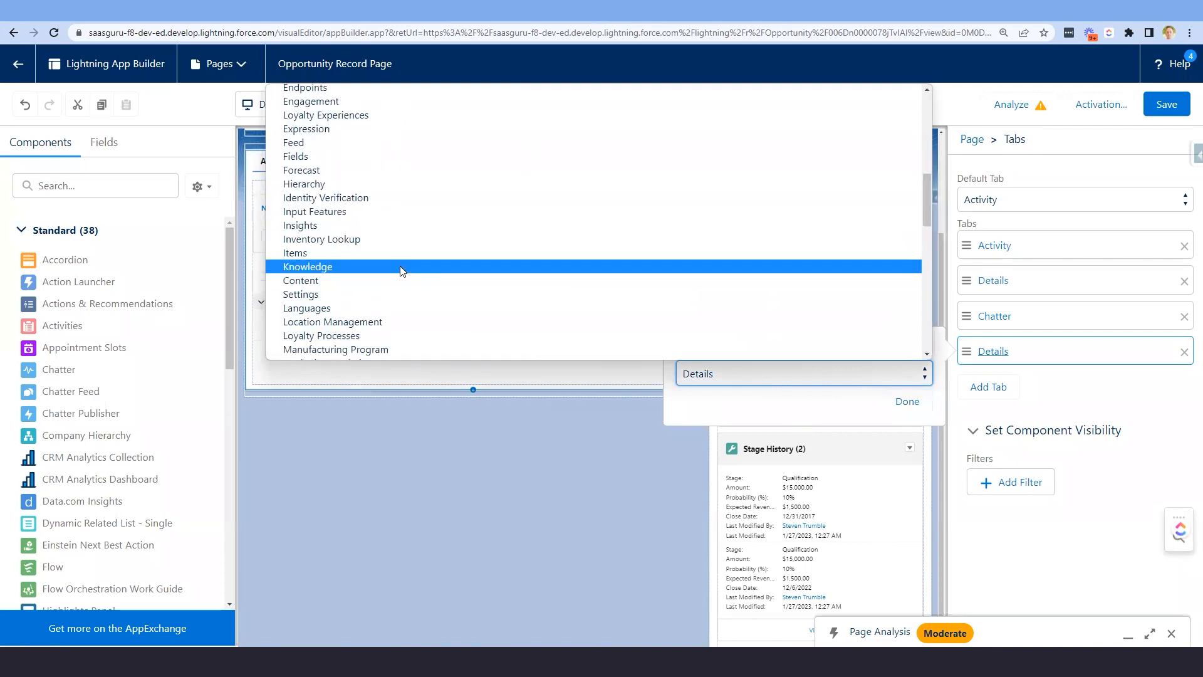
scroll(407, 270, "down", 4)
scroll(388, 239, "up", 10)
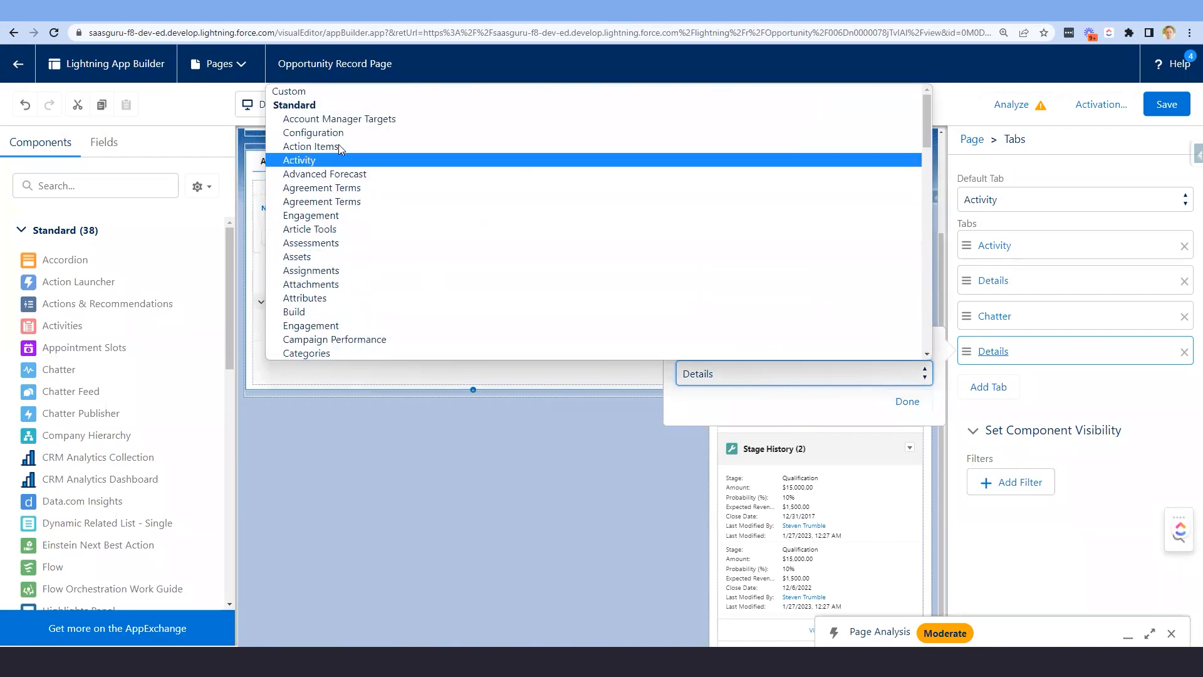
left_click(314, 92)
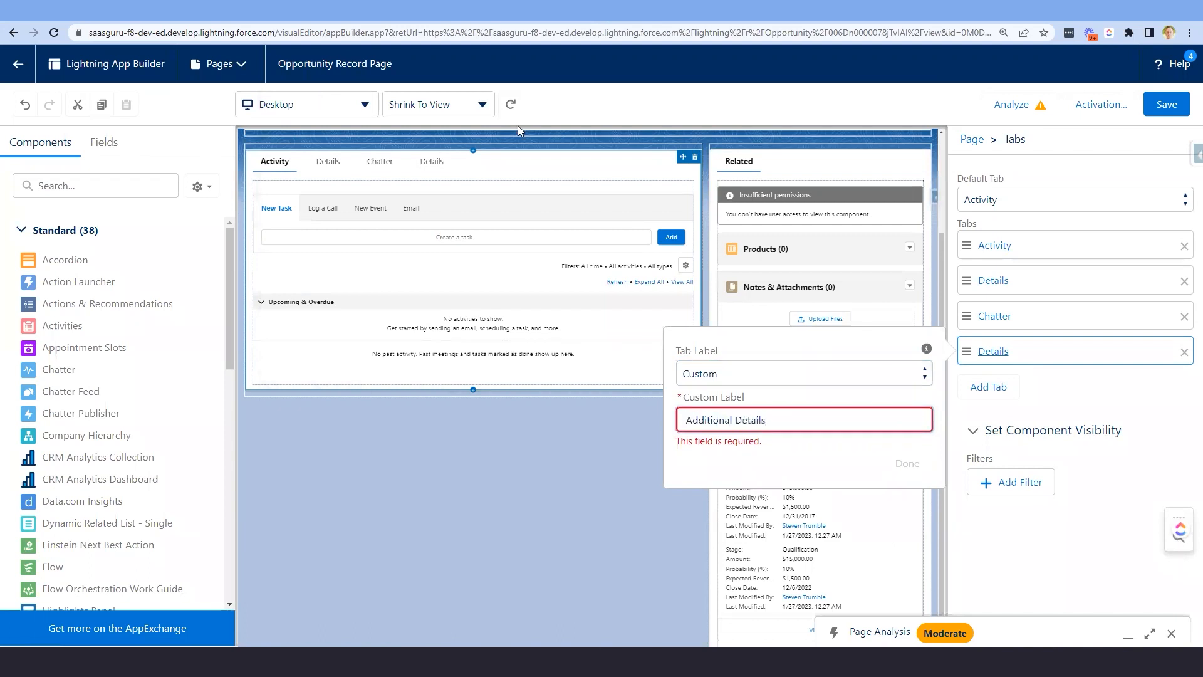
left_click(777, 453)
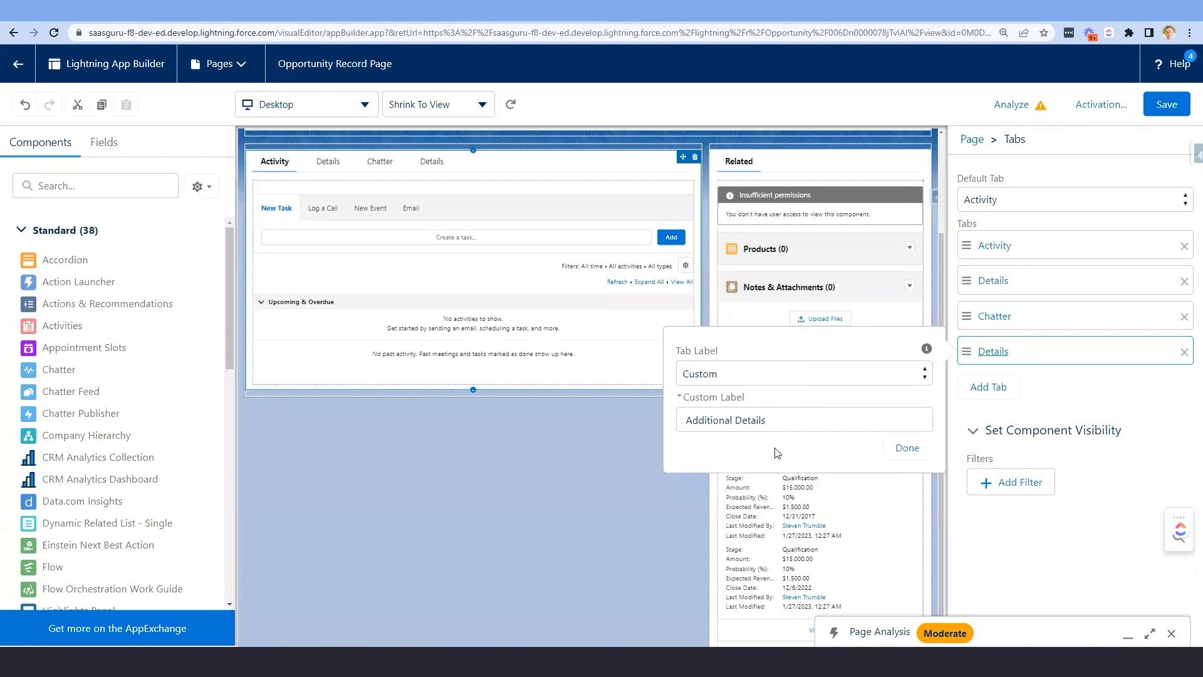
left_click(903, 443)
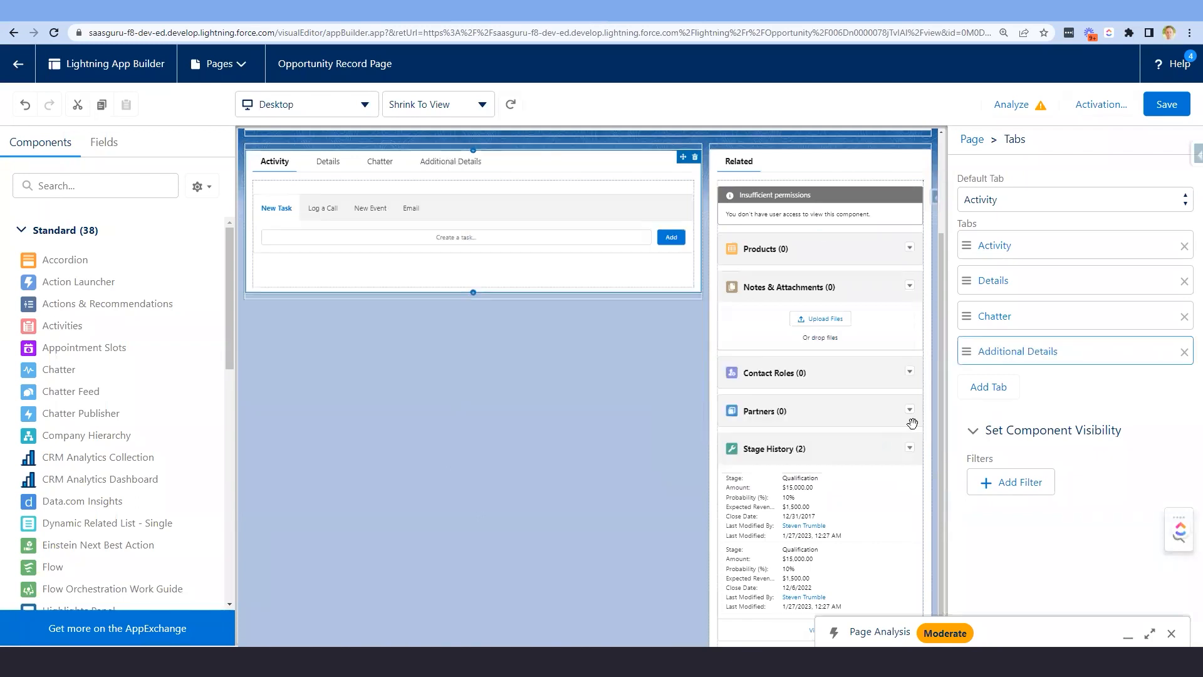
Move the Other Information section from the Additional Fields accordion section on the Details tab to the Additional Details tab
left_click(331, 165)
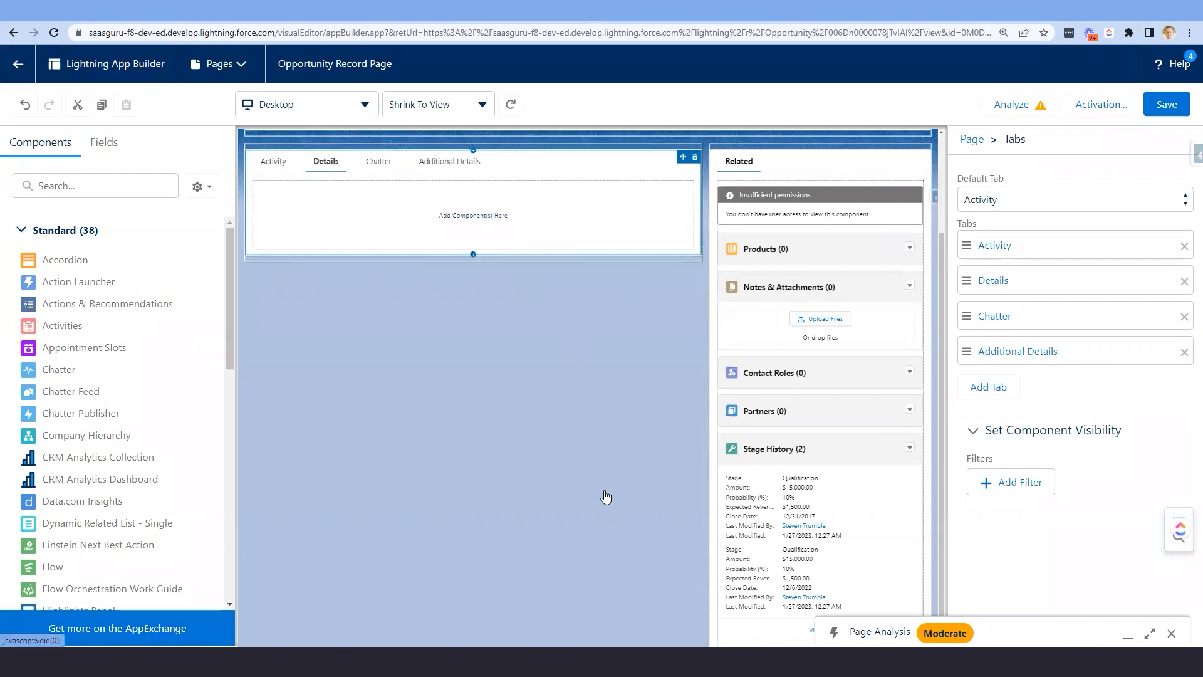
left_click(381, 168)
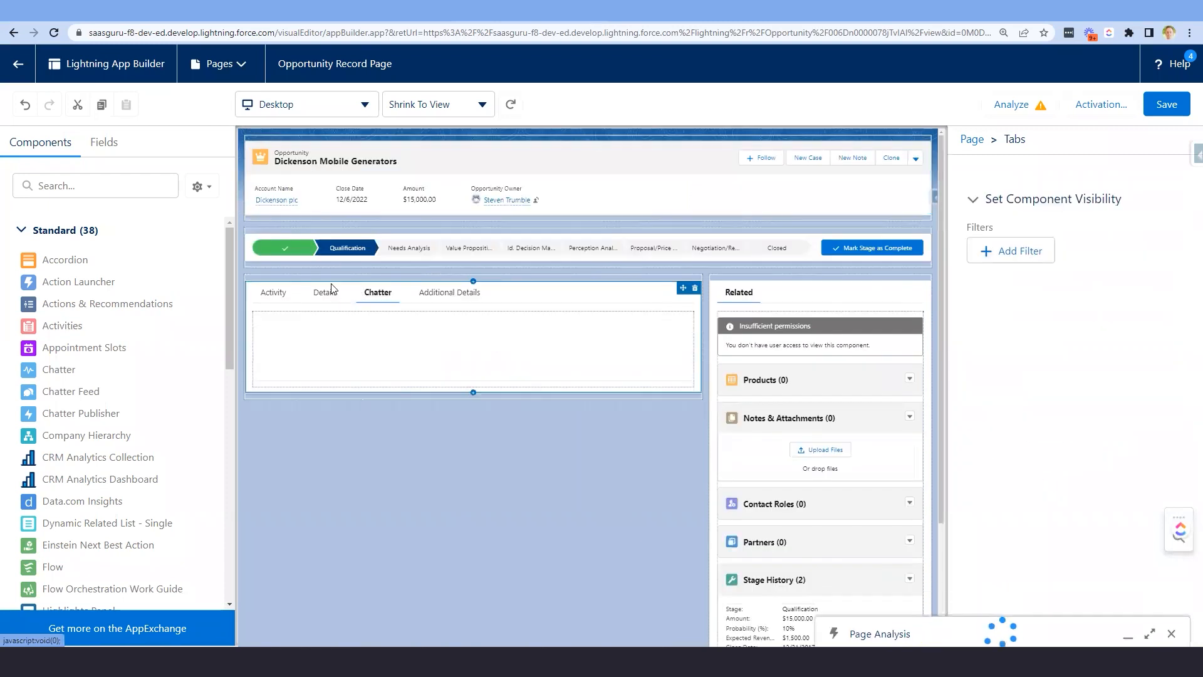
left_click(331, 292)
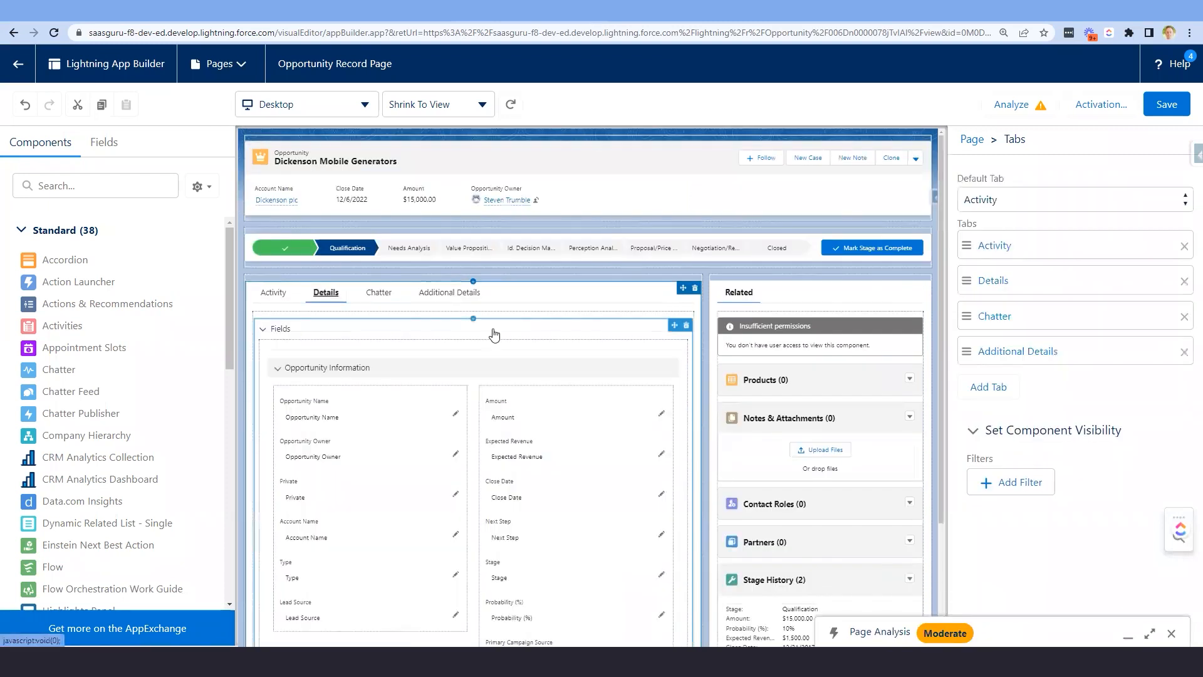
left_click(280, 371)
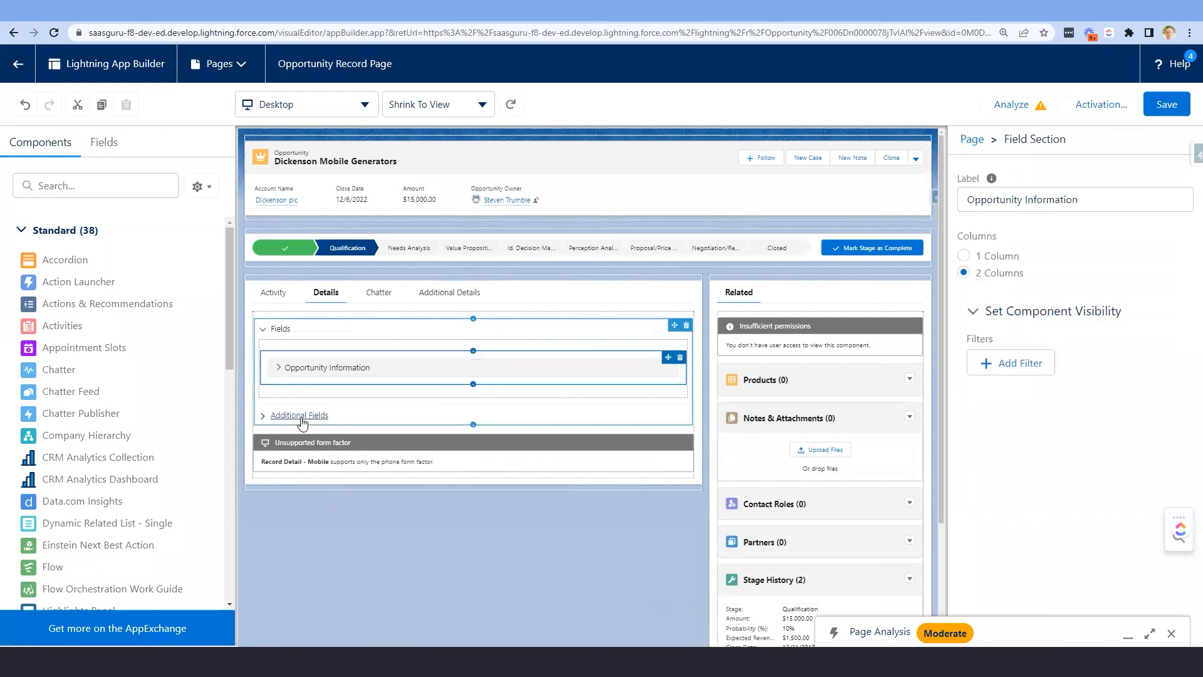
left_click(349, 414)
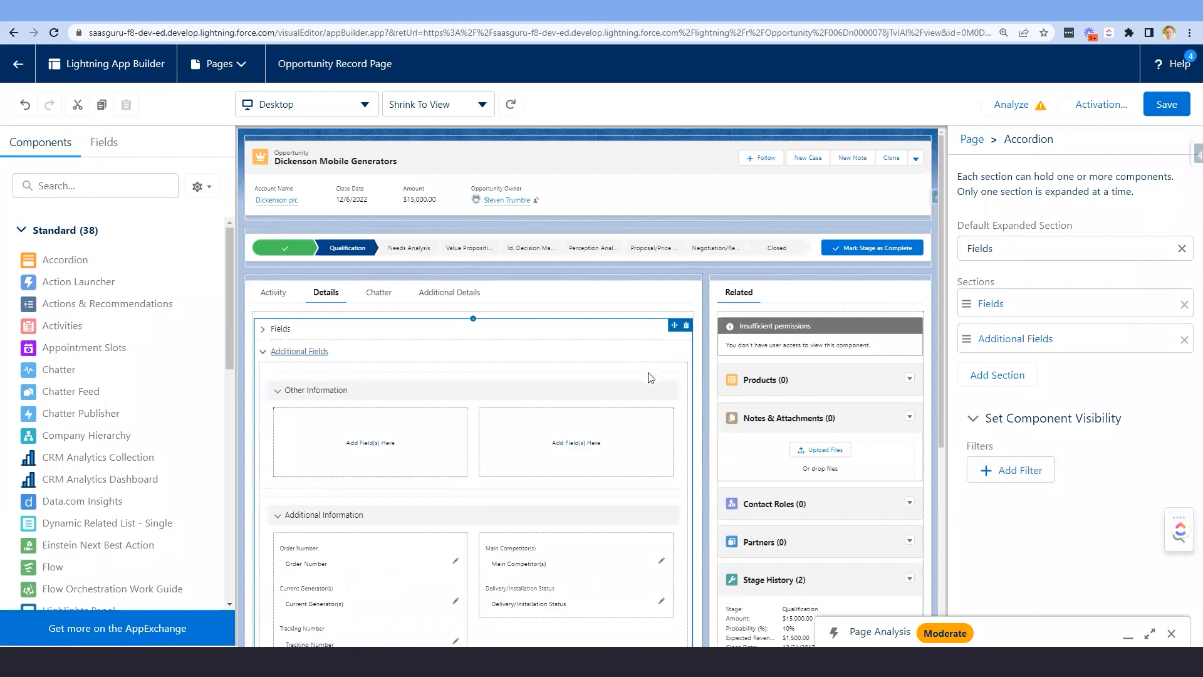
left_click_drag(661, 380, 468, 295)
left_click_drag(412, 336, 461, 340)
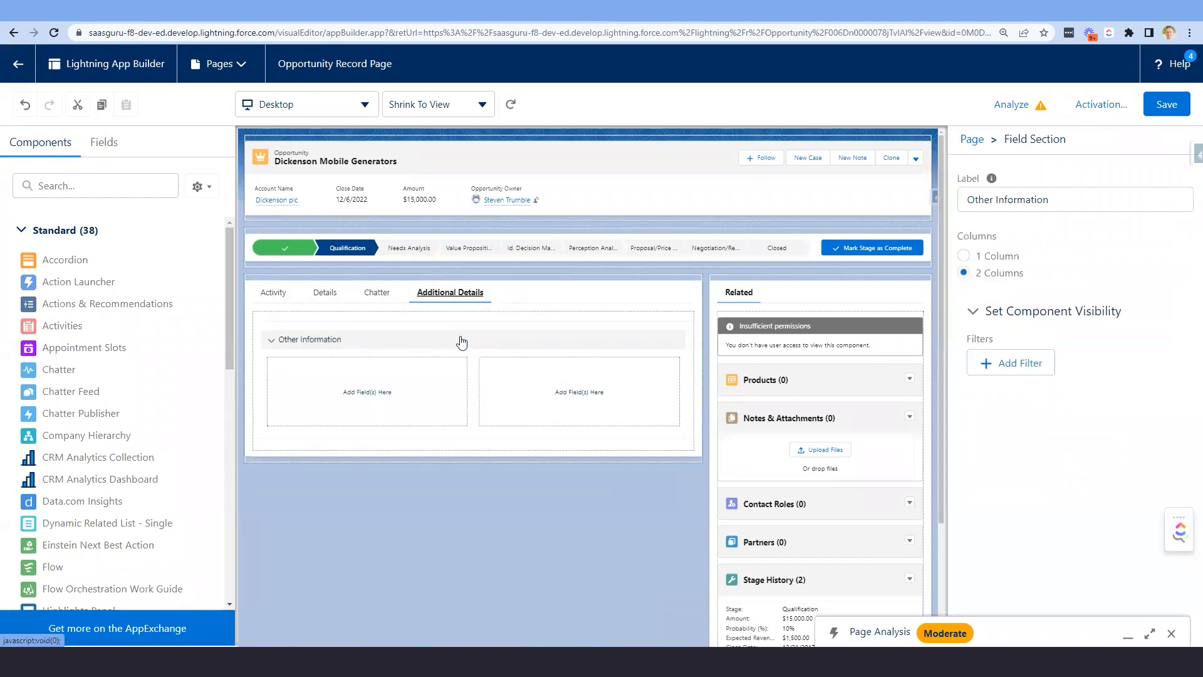
left_click(374, 353)
left_click(739, 335)
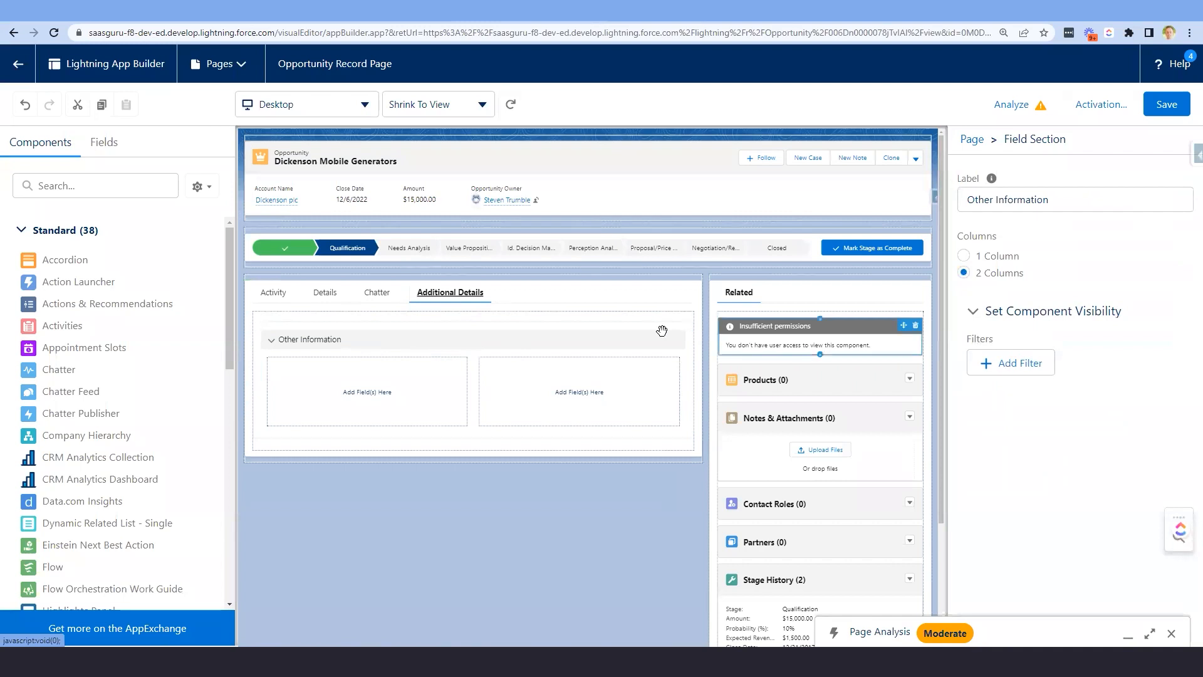
Move the Additional Information section from the Details tab to the Additional Details tab and remove the empty Other Information section
left_click(321, 295)
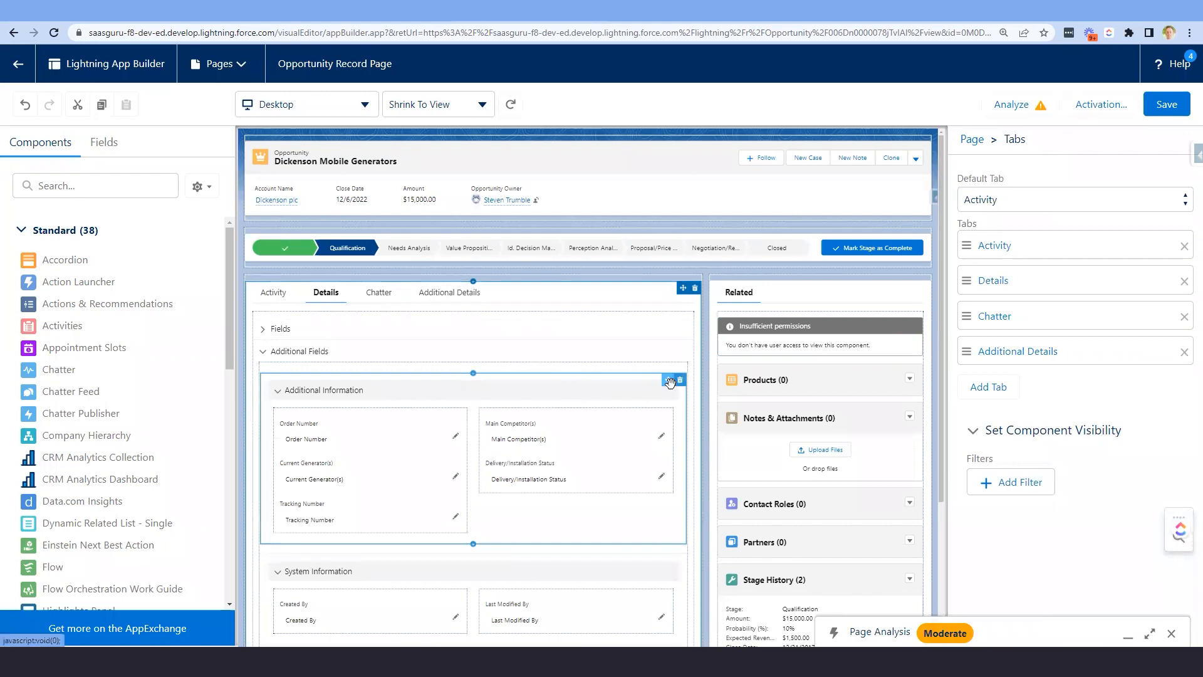
left_click_drag(670, 382, 460, 430)
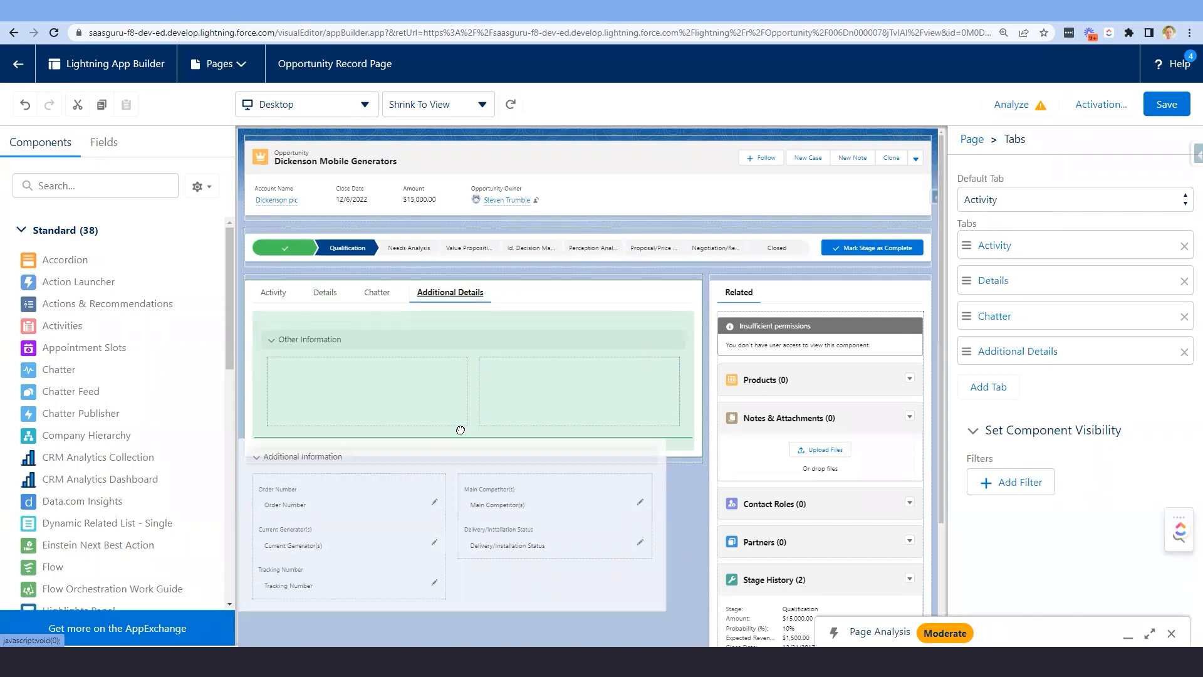
left_click_drag(460, 430, 486, 442)
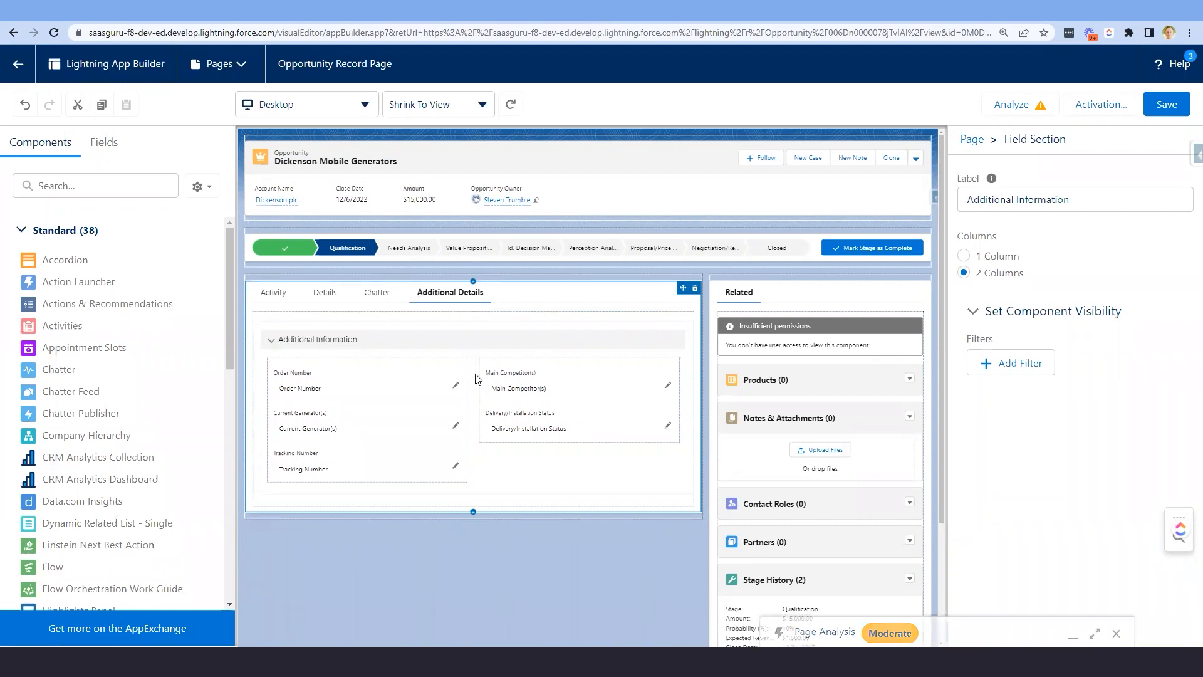
Mute the page builder's help tips
left_click(531, 416)
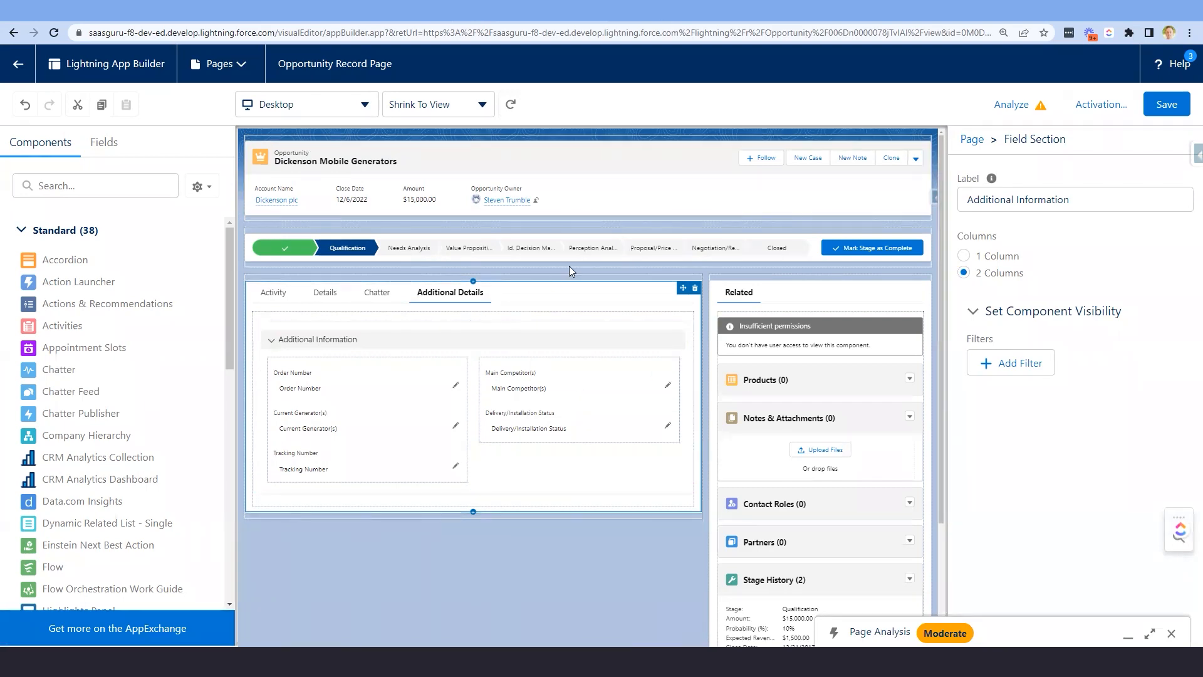
left_click(1170, 69)
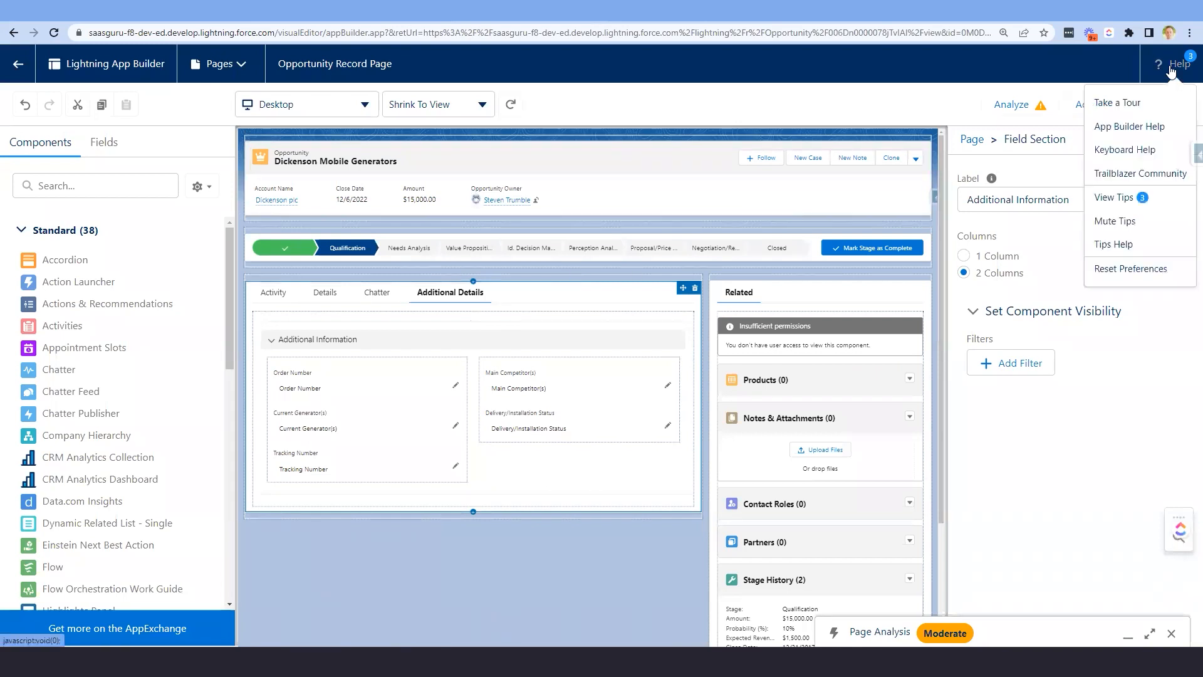
left_click(1146, 223)
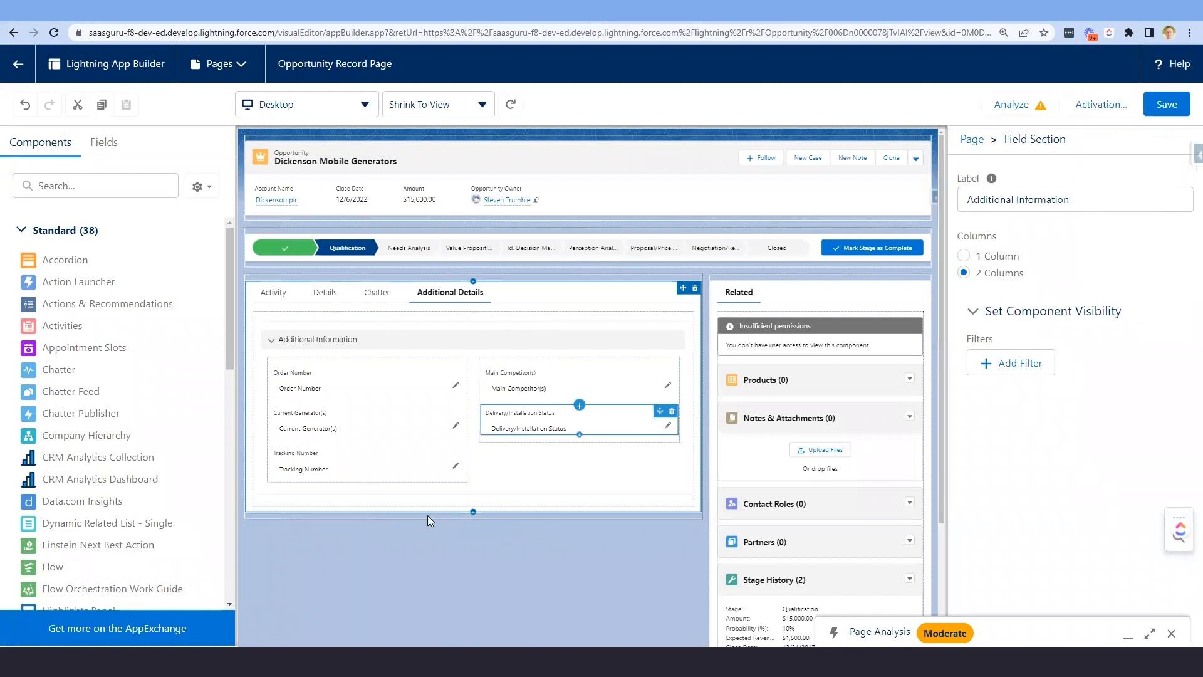
Move the System Information section from the Details tab to the Additional Details tab, above Additional Information
left_click(326, 293)
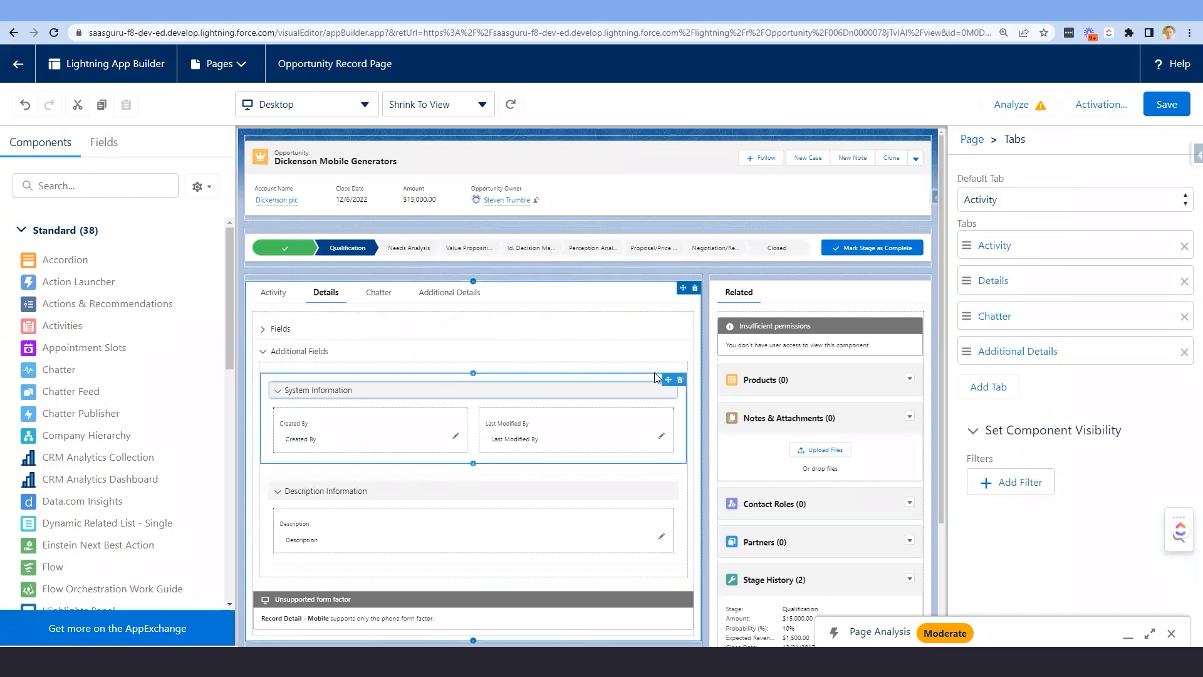
left_click_drag(665, 373, 537, 341)
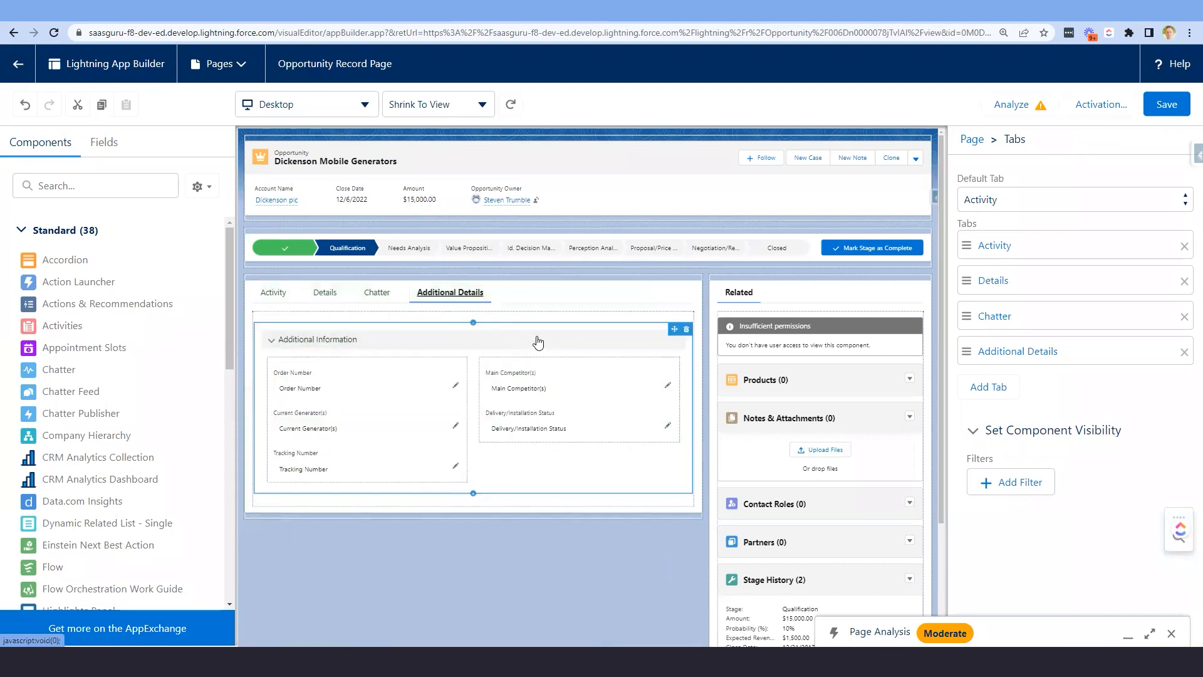
left_click(1180, 67)
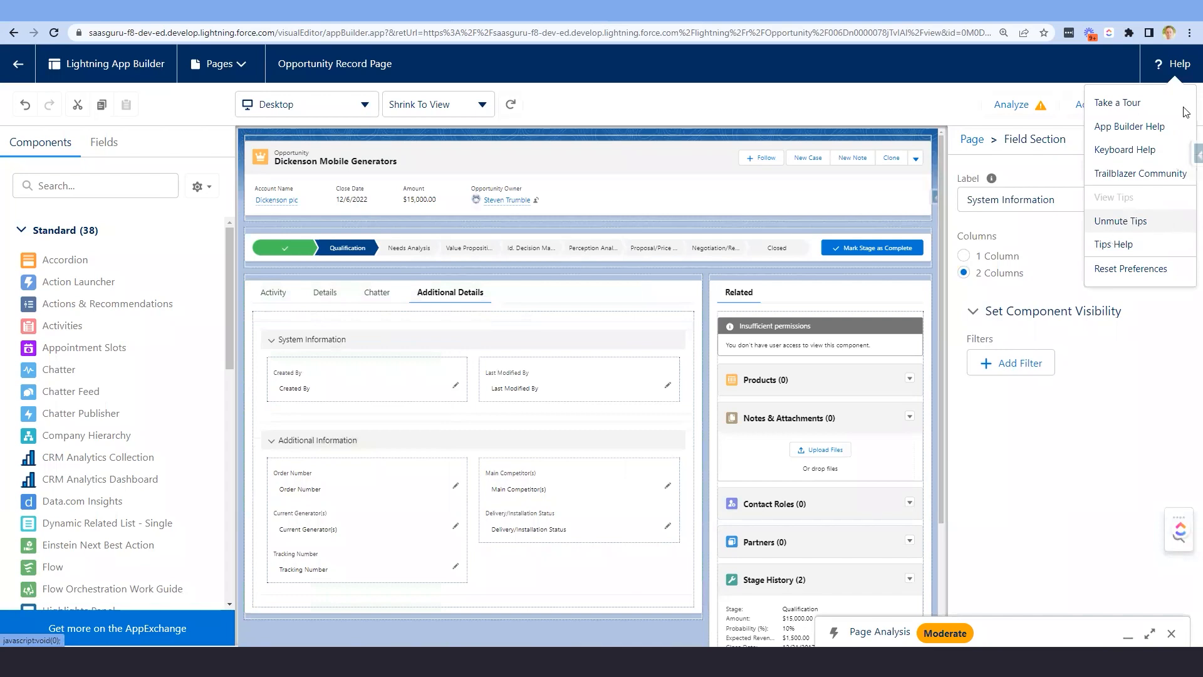
left_click(1179, 67)
Save the Opportunity Record Page, accepting the save without required fields
left_click(1166, 104)
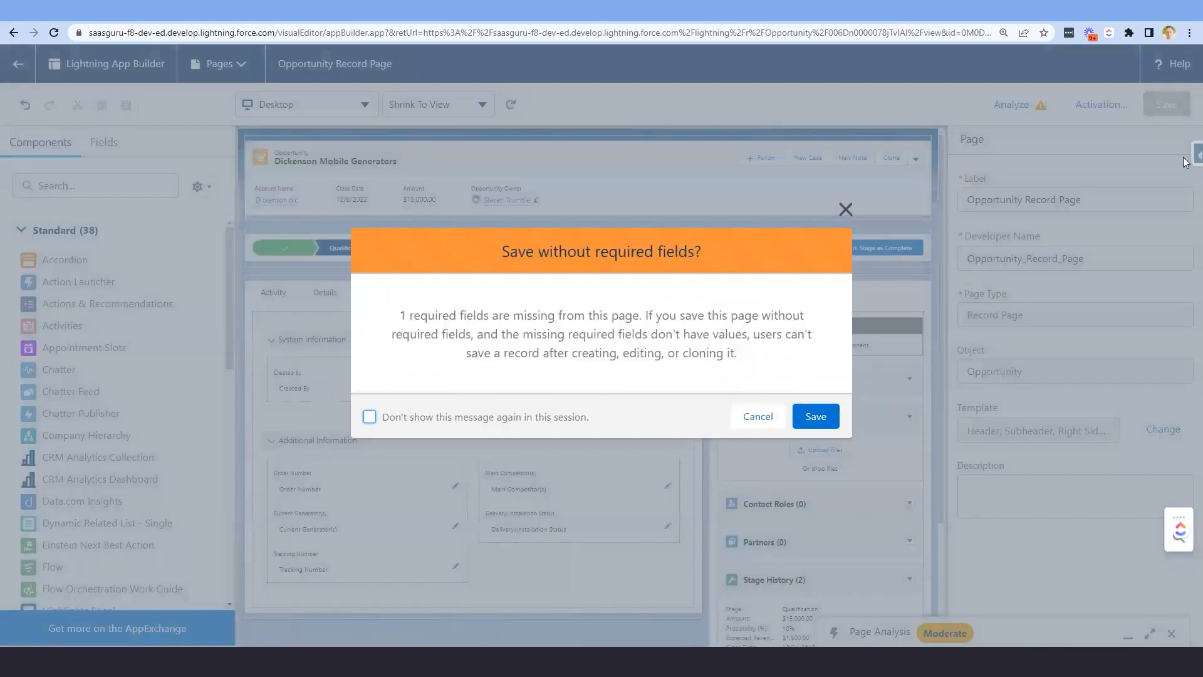
mouse_move(409, 316)
left_mouse_down()
mouse_move(727, 317)
mouse_move(743, 357)
left_mouse_up()
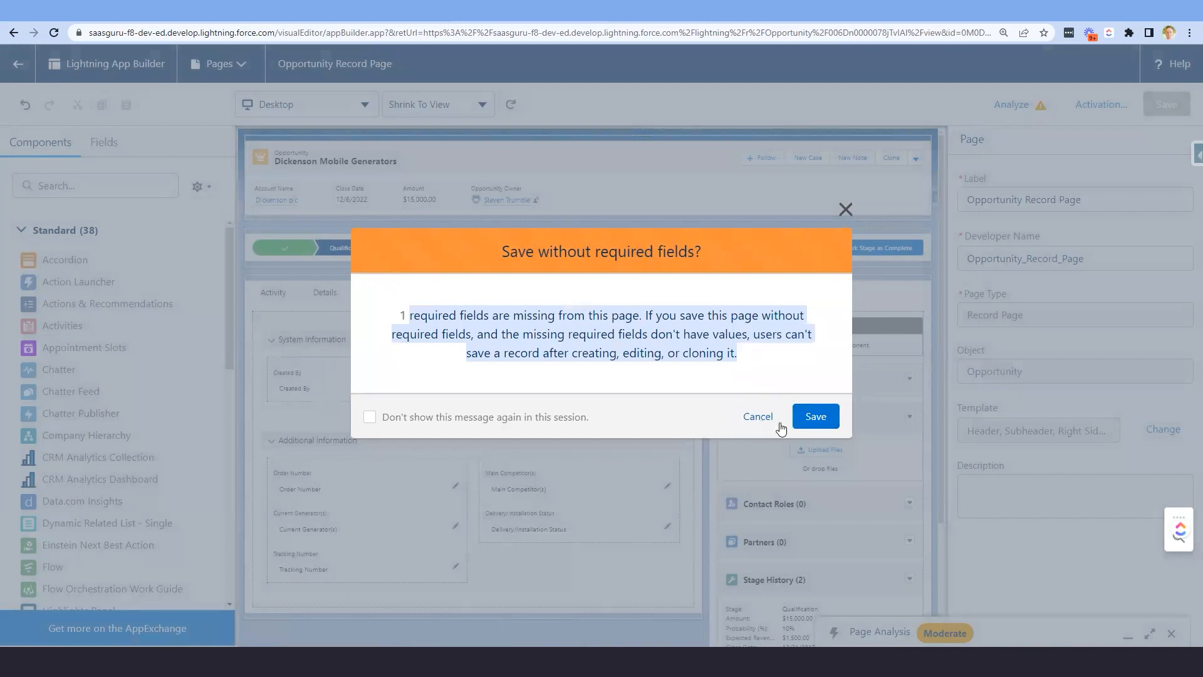
left_click(808, 418)
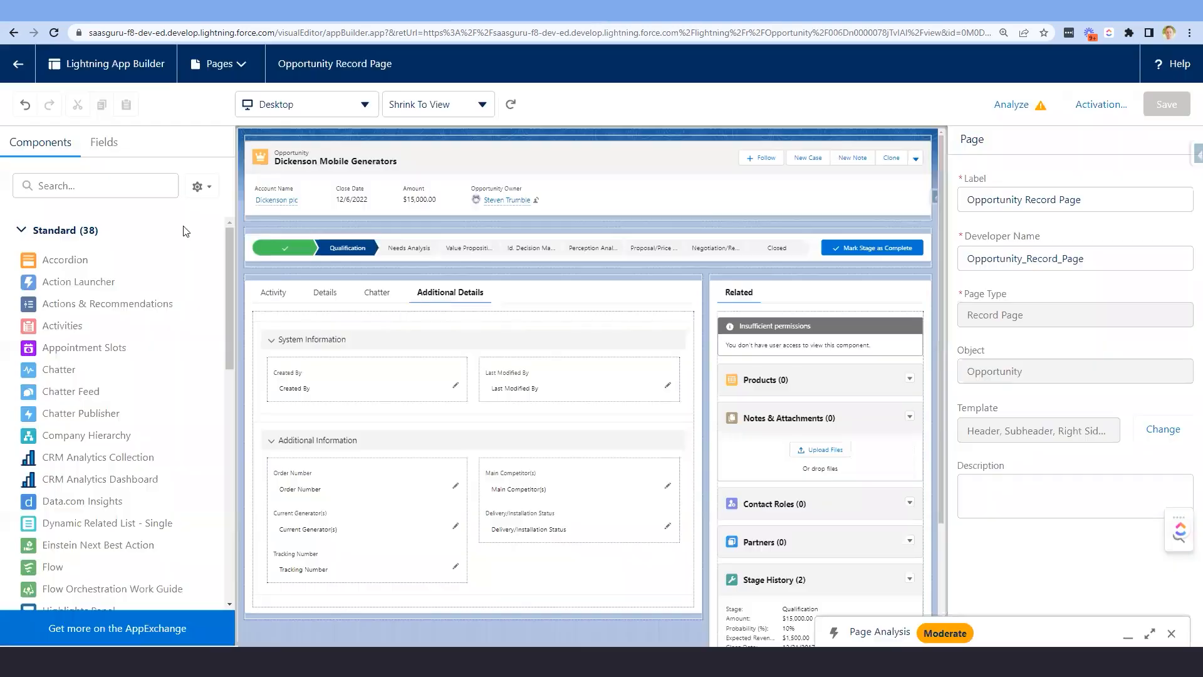
Add the Forecast Category field below Lead Source in the Details tab's Opportunity Information section and save the page
left_click(105, 151)
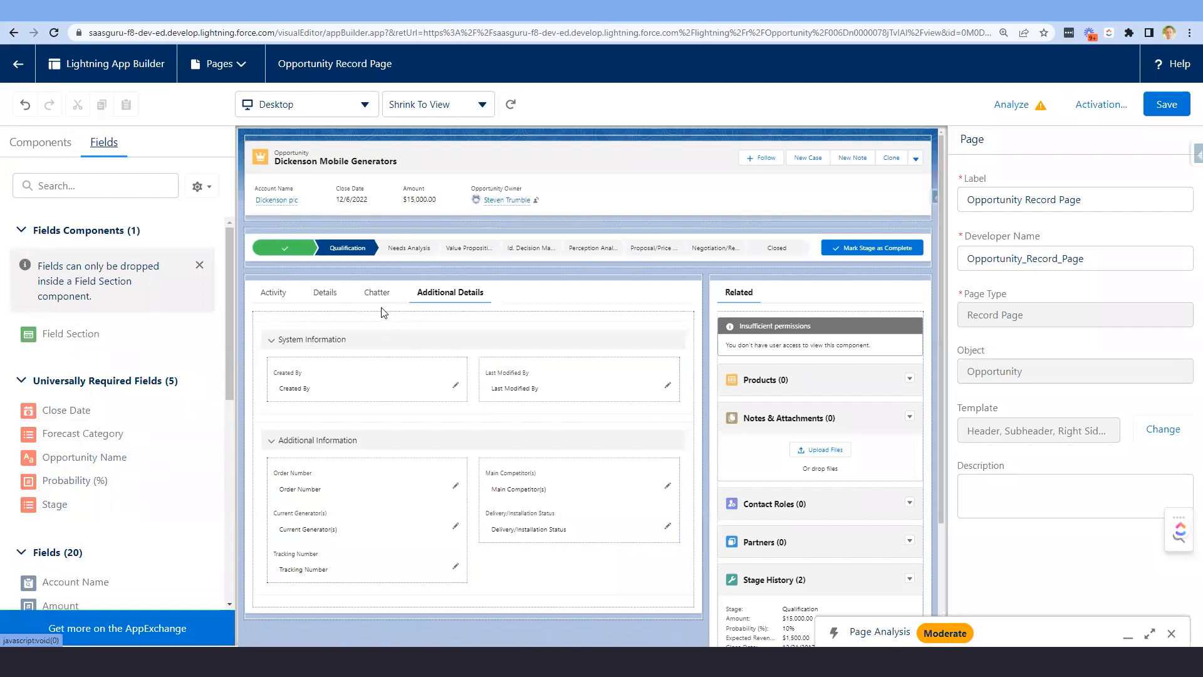
left_click(325, 295)
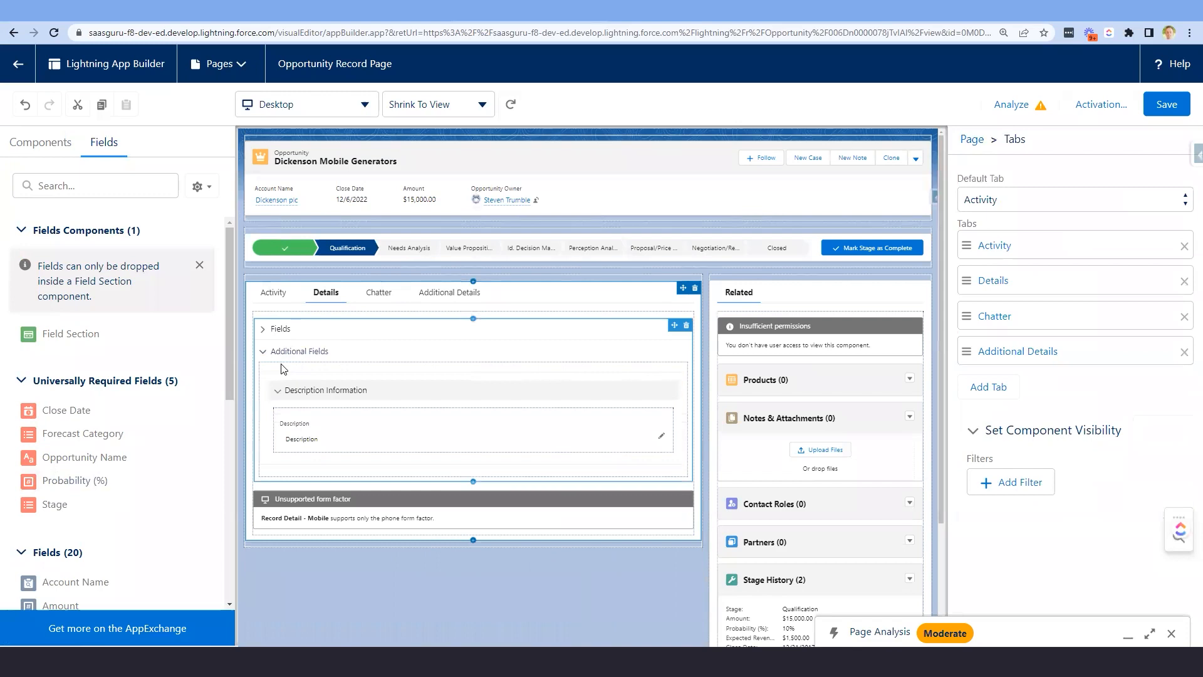
left_click(264, 328)
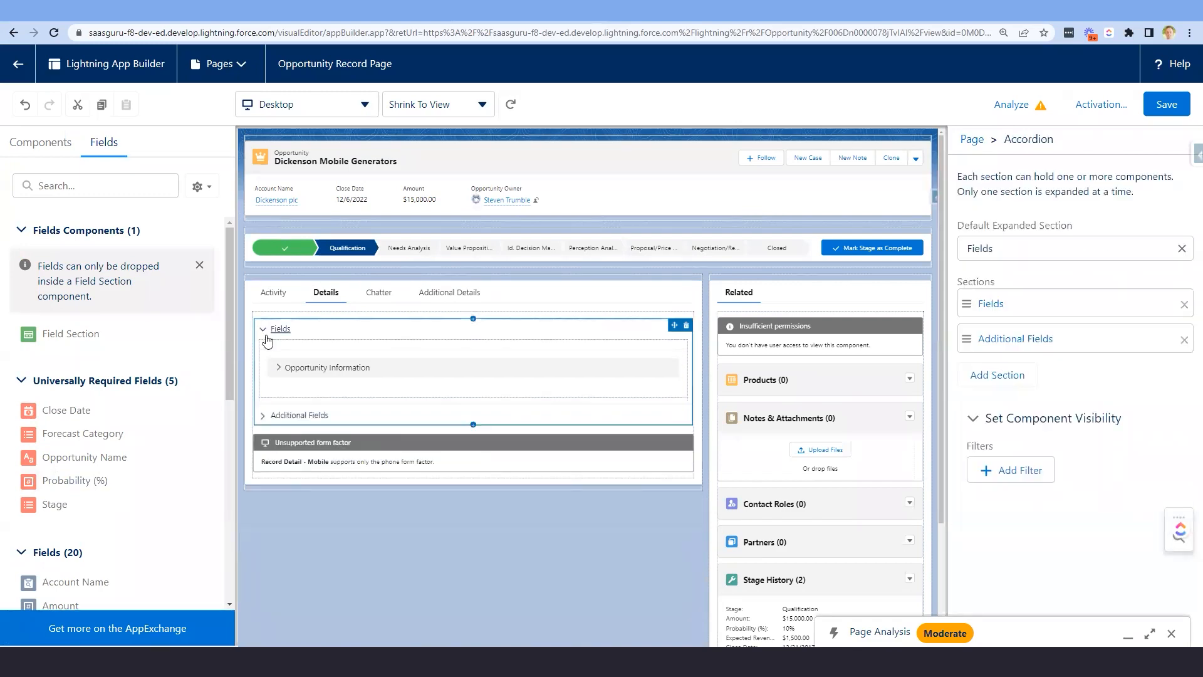
left_click(280, 369)
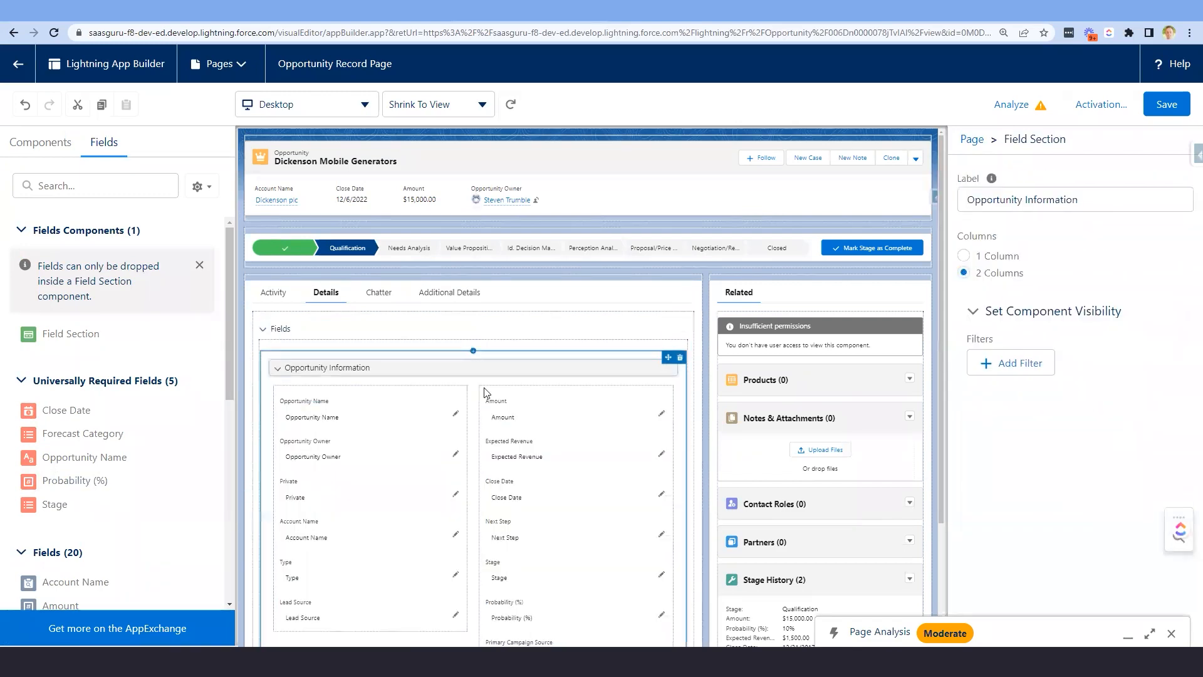
scroll(486, 393, "down", 2)
left_click_drag(320, 483, 338, 545)
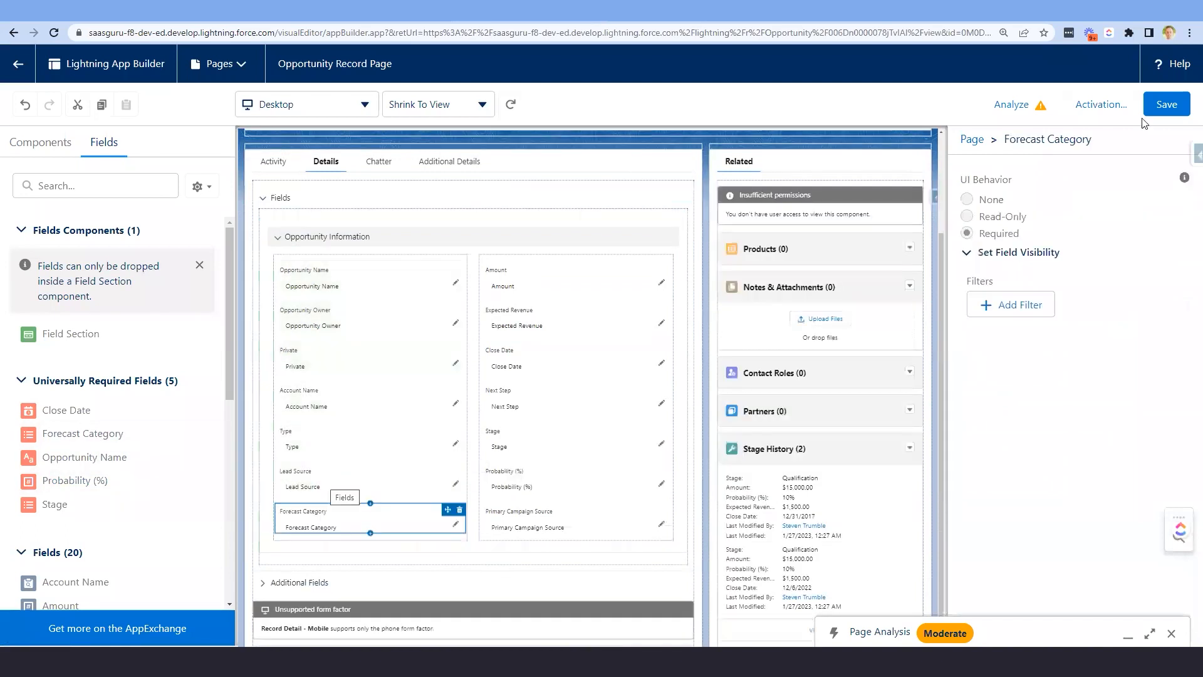
left_click(1164, 104)
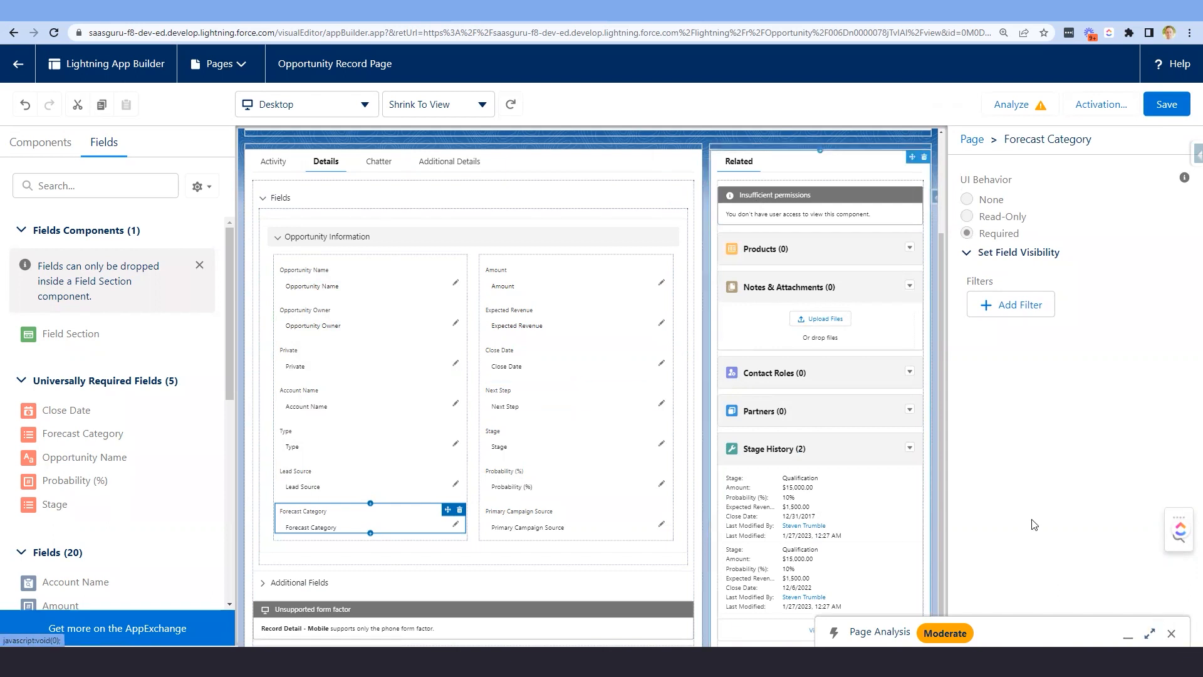
Switch to PowerPoint and review the Conditional visibility ideas slide, focusing on the loss reason rule
key("alt+Tab")
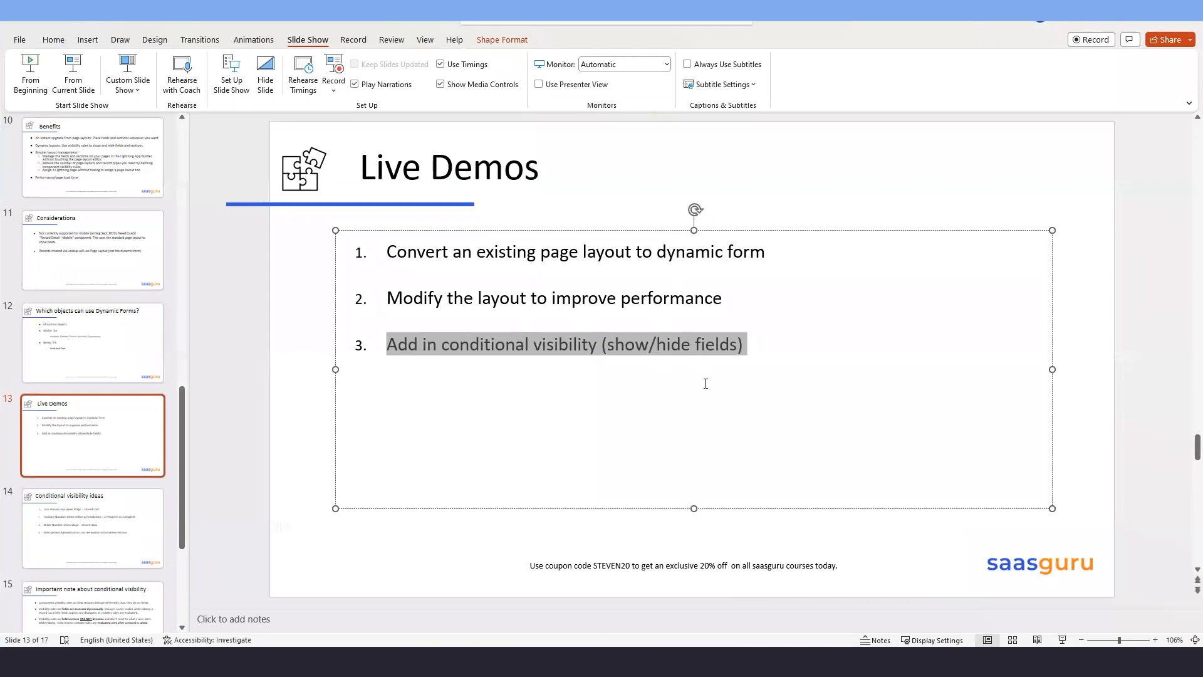
left_click(128, 519)
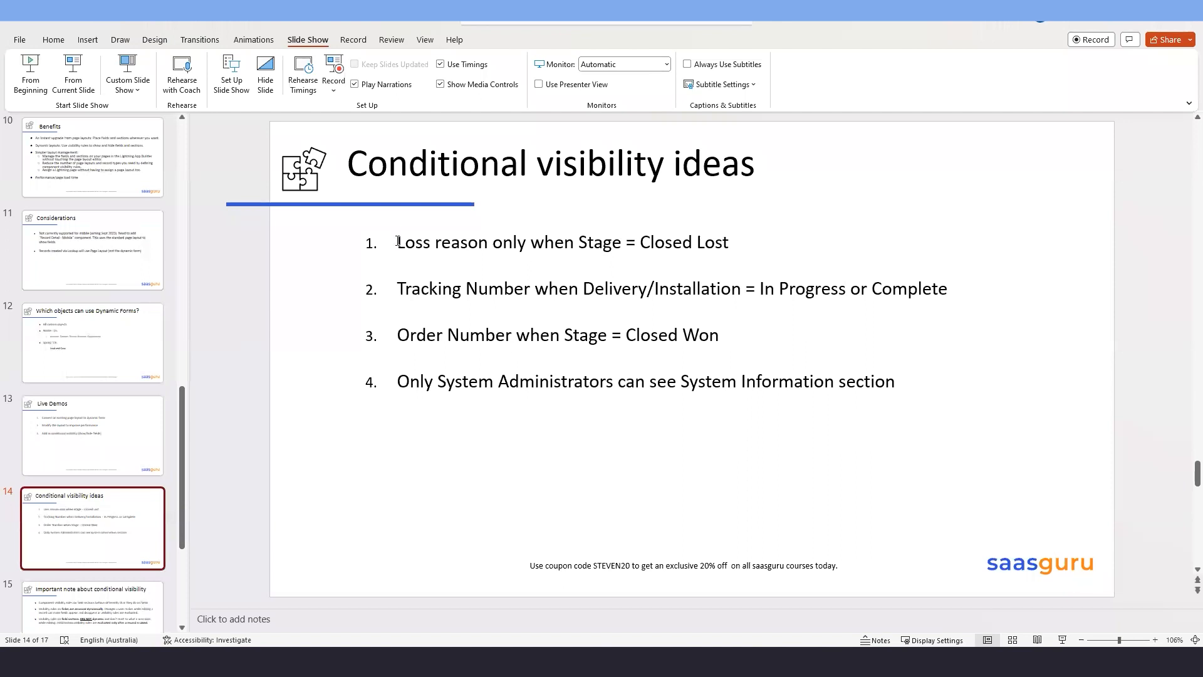
left_click_drag(398, 241, 479, 253)
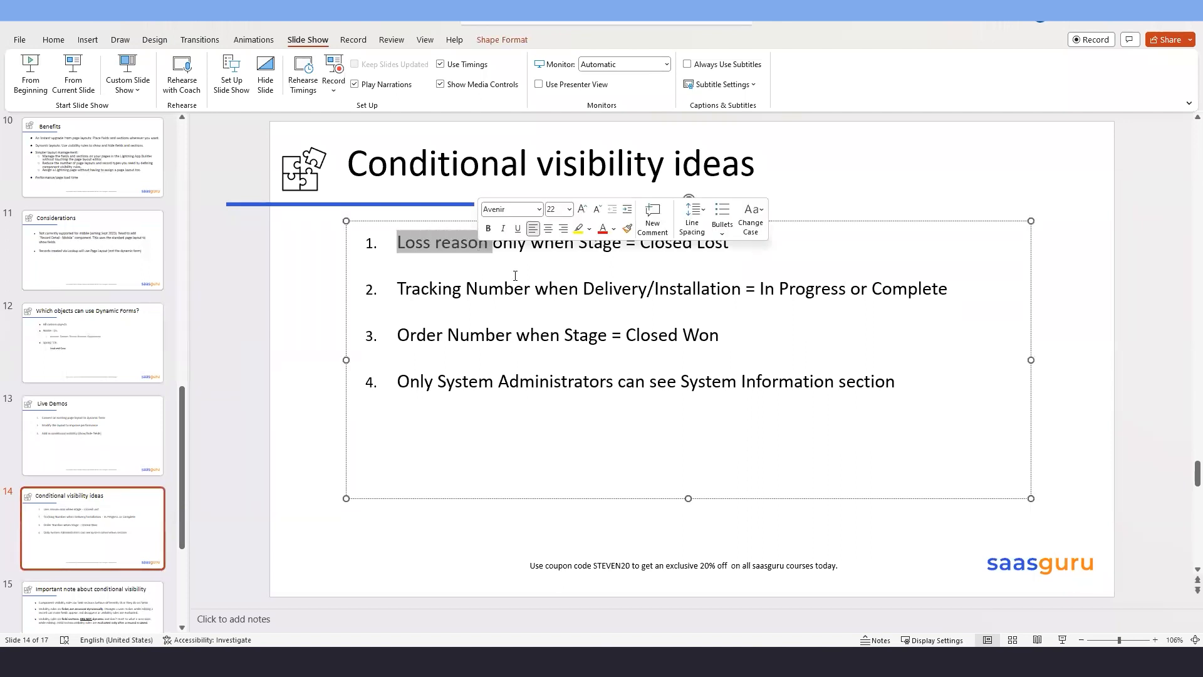
left_click(495, 251)
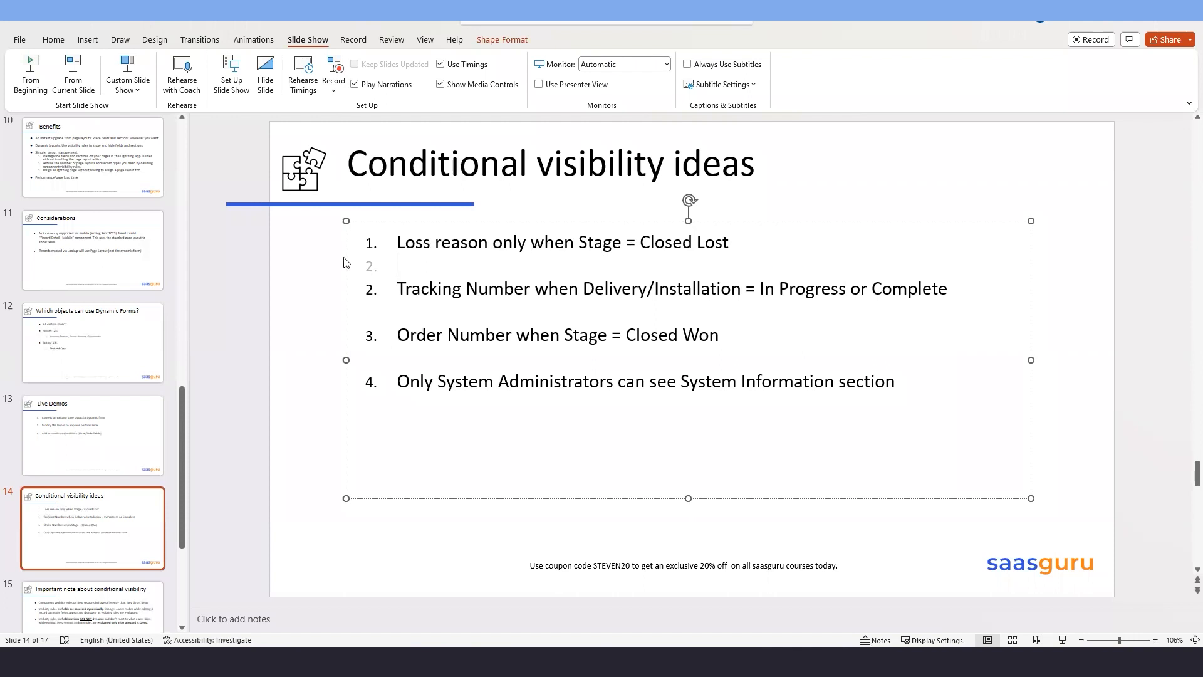
left_click_drag(407, 244, 472, 244)
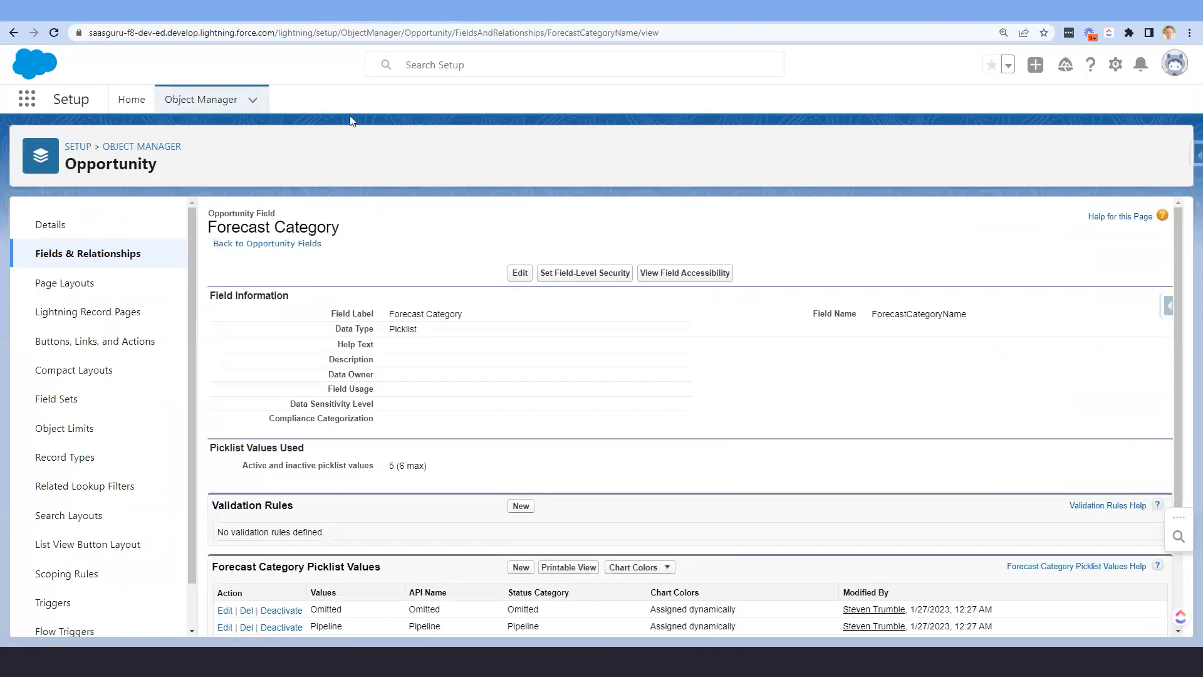
Start a new custom field on the Opportunity object in Salesforce Setup, choosing Text as its data type
left_click(100, 261)
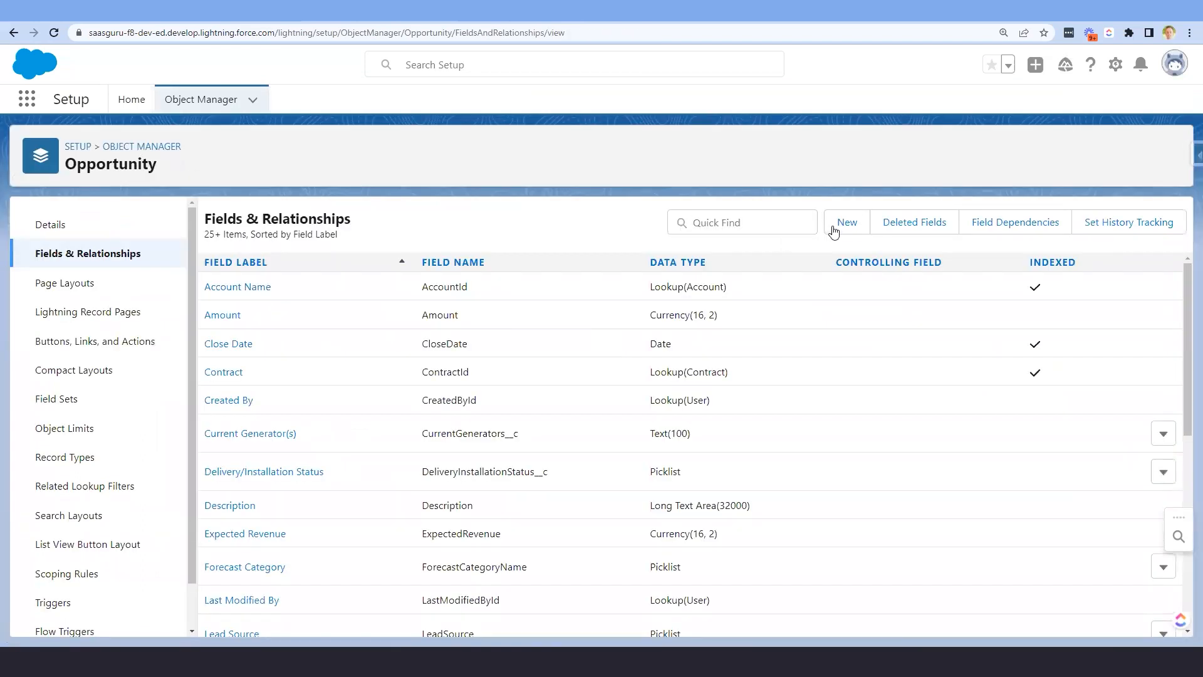
left_click(834, 231)
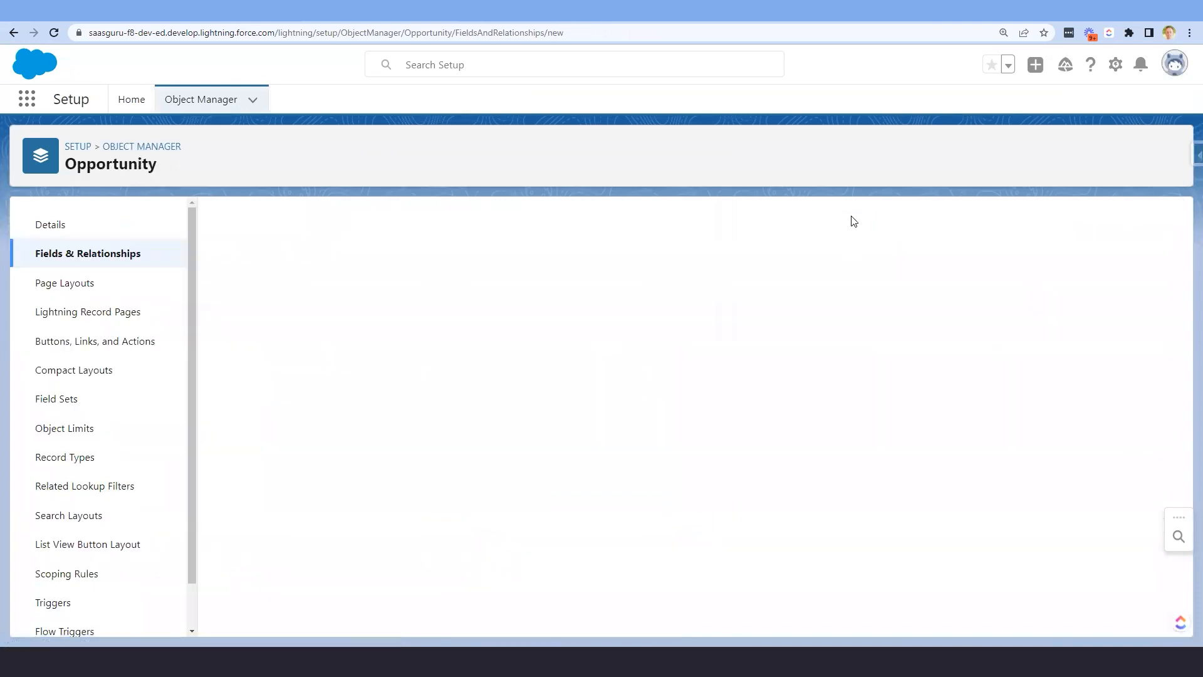
scroll(585, 311, "down", 6)
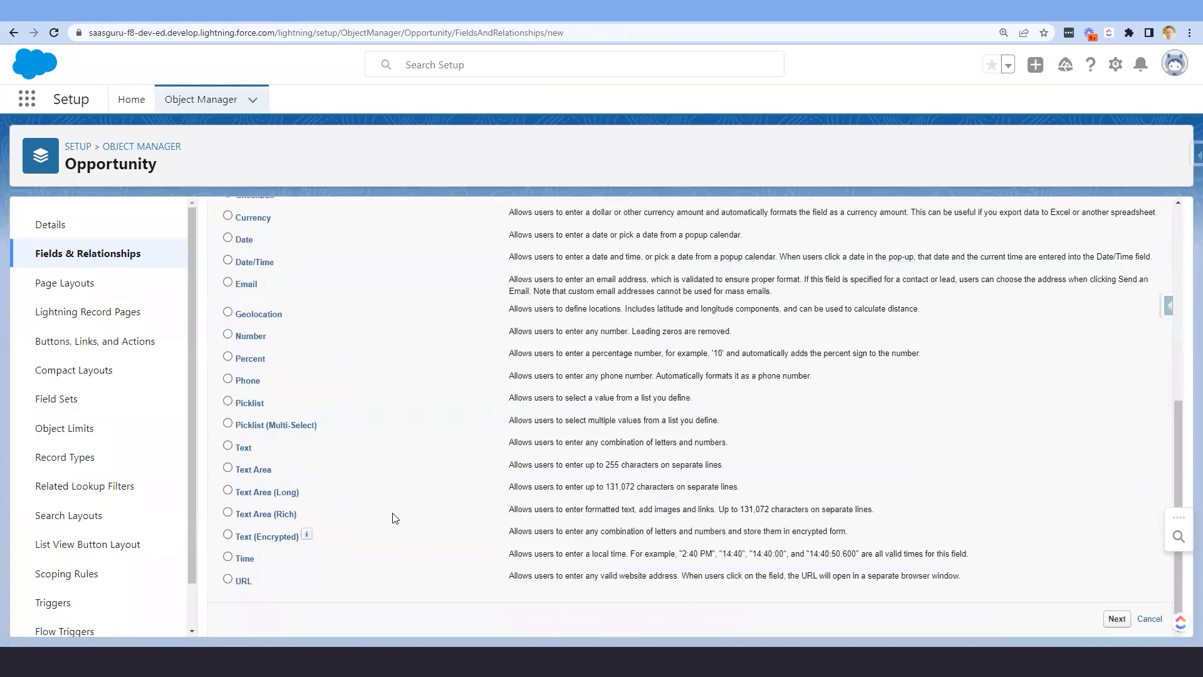
left_click(250, 449)
scroll(1103, 310, "up", 6)
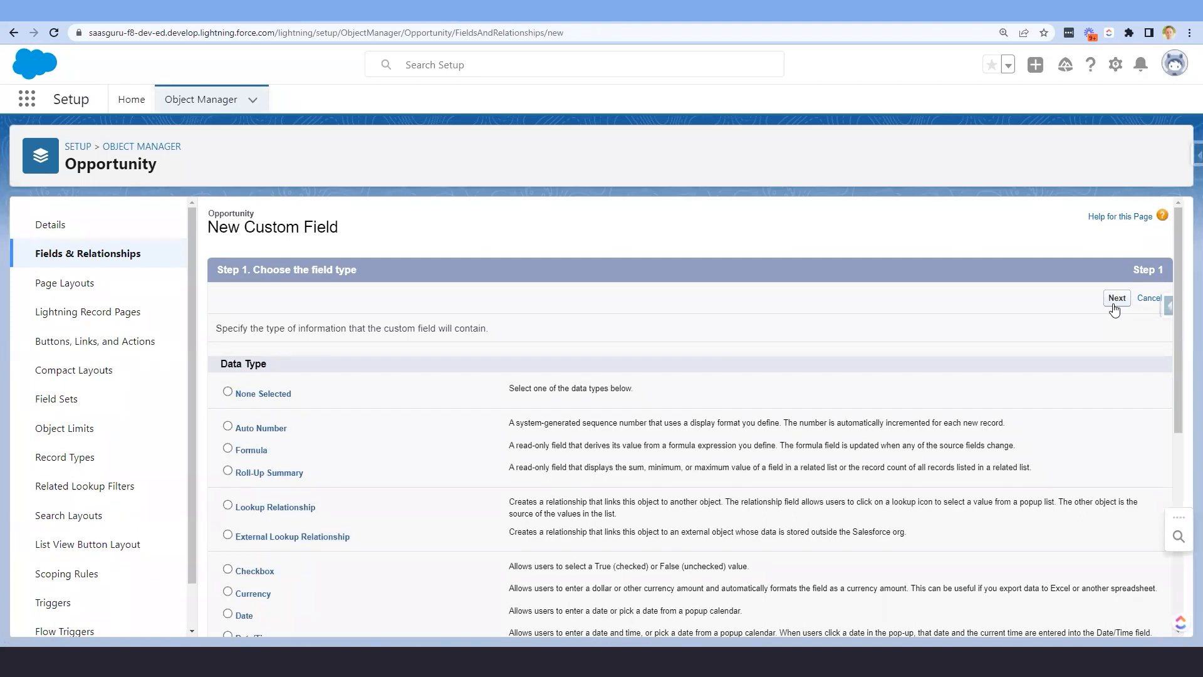
left_click(1116, 298)
Label the new field "Loss Reason Decsription", set its length to 255 and continue to field-level security
type("Loss Reason Decsription")
key("Tab")
type("255")
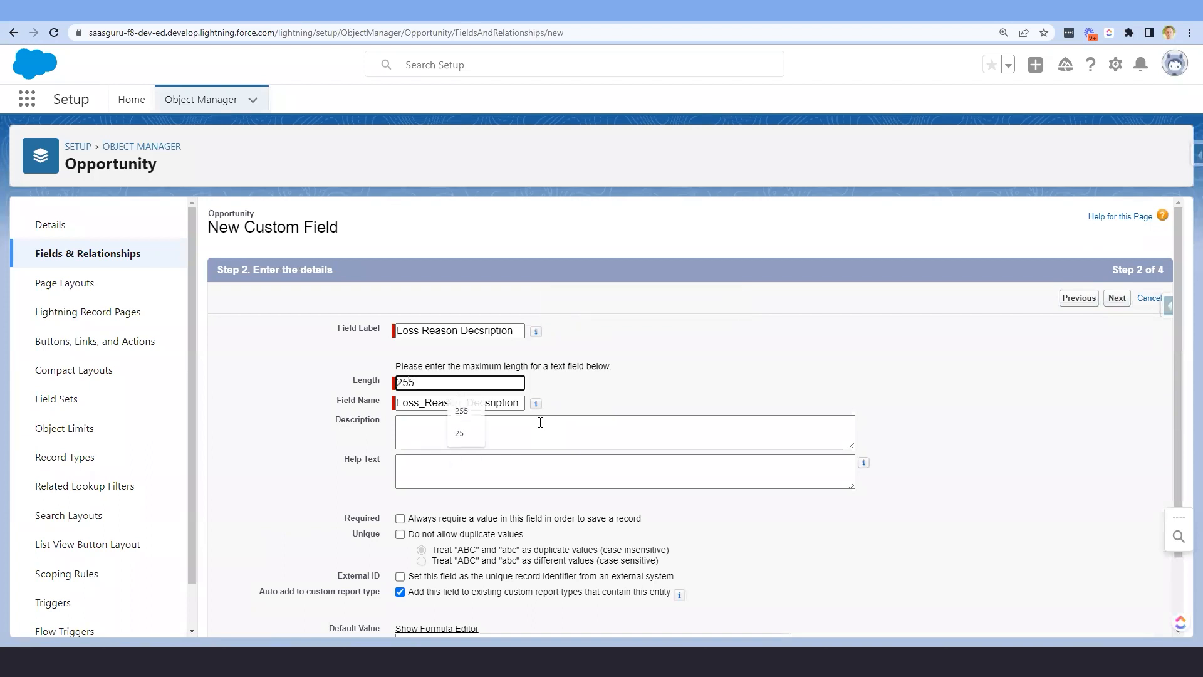
left_click(617, 393)
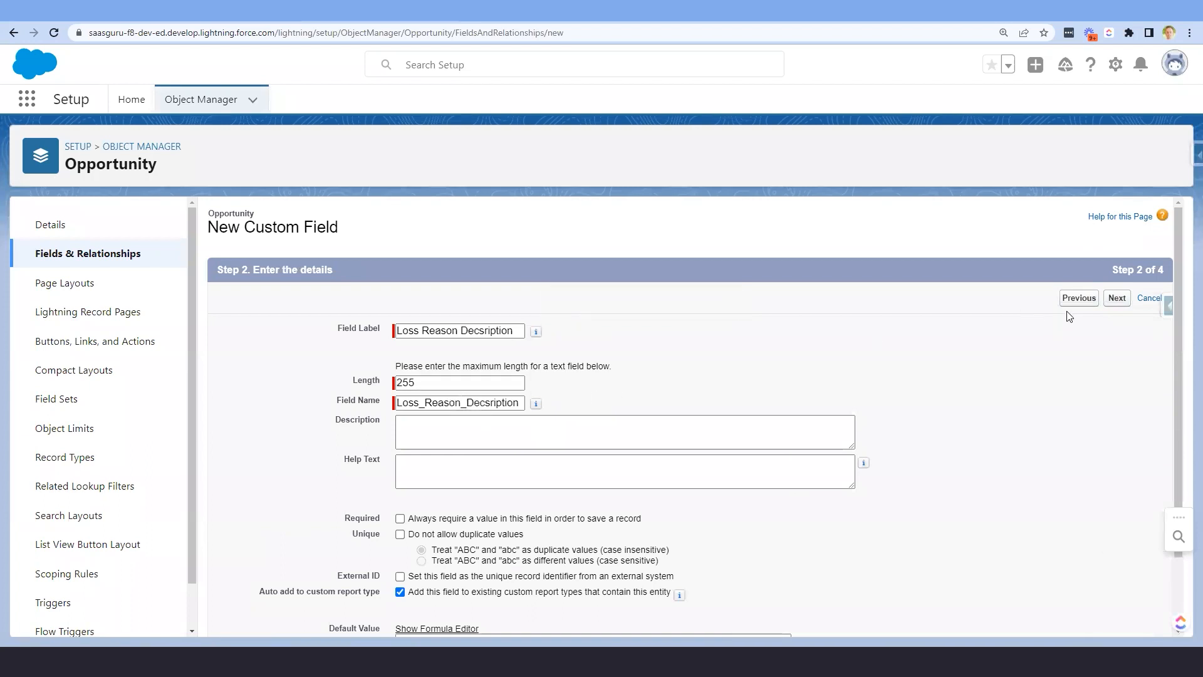
left_click(1119, 301)
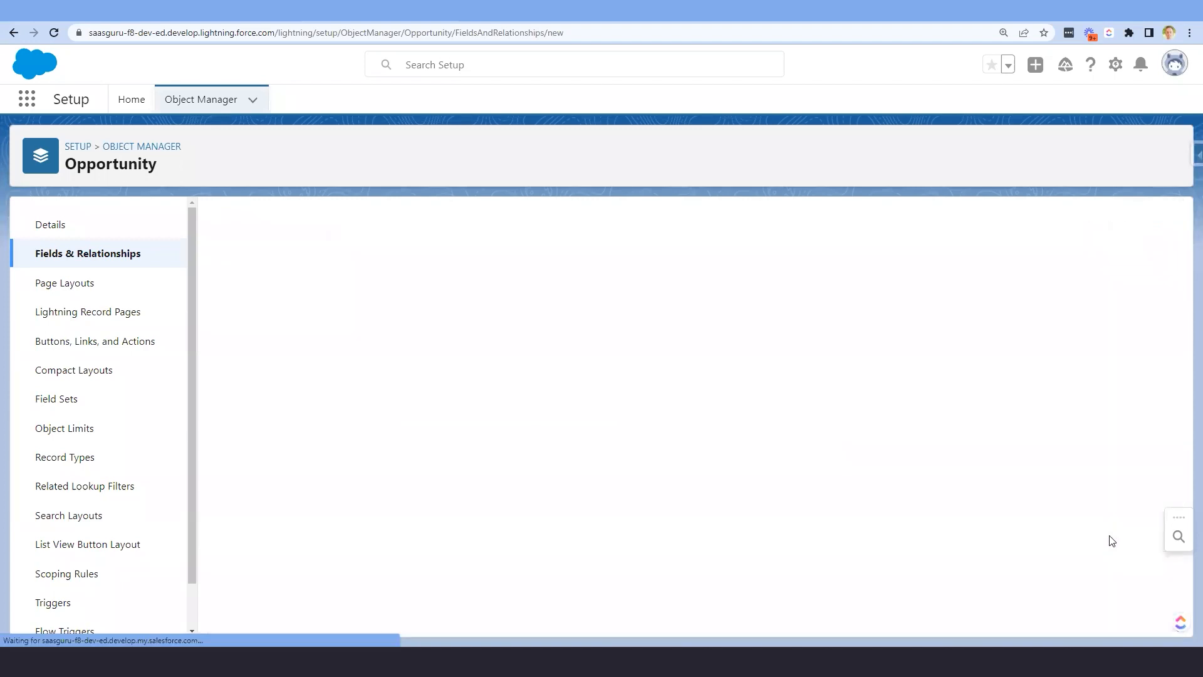
Accept the default field-level security, keep all four Opportunity page layouts selected and save the new field
scroll(977, 350, "down", 3)
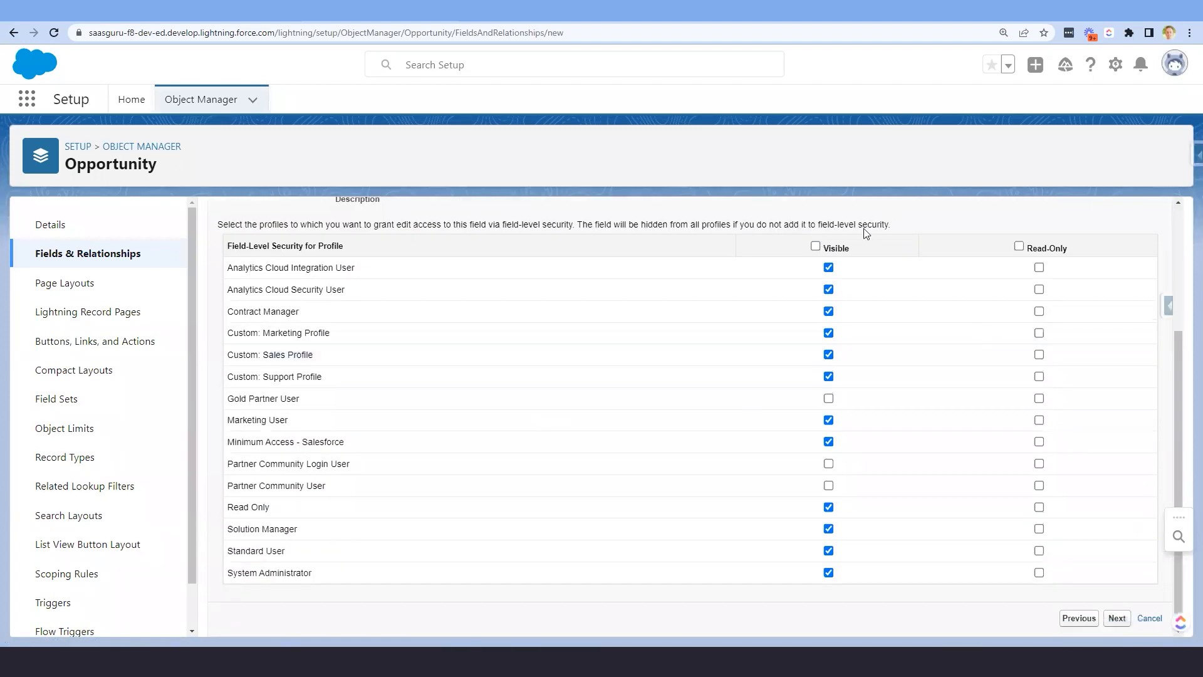
left_click(1126, 620)
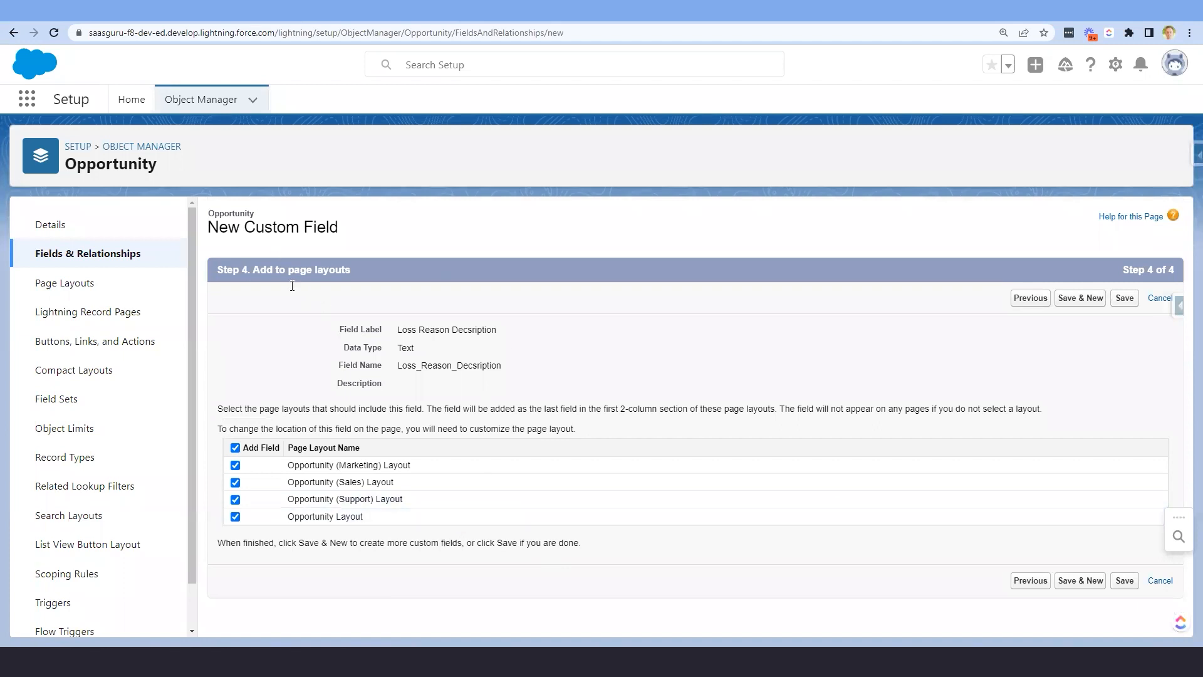
left_click_drag(218, 270, 355, 286)
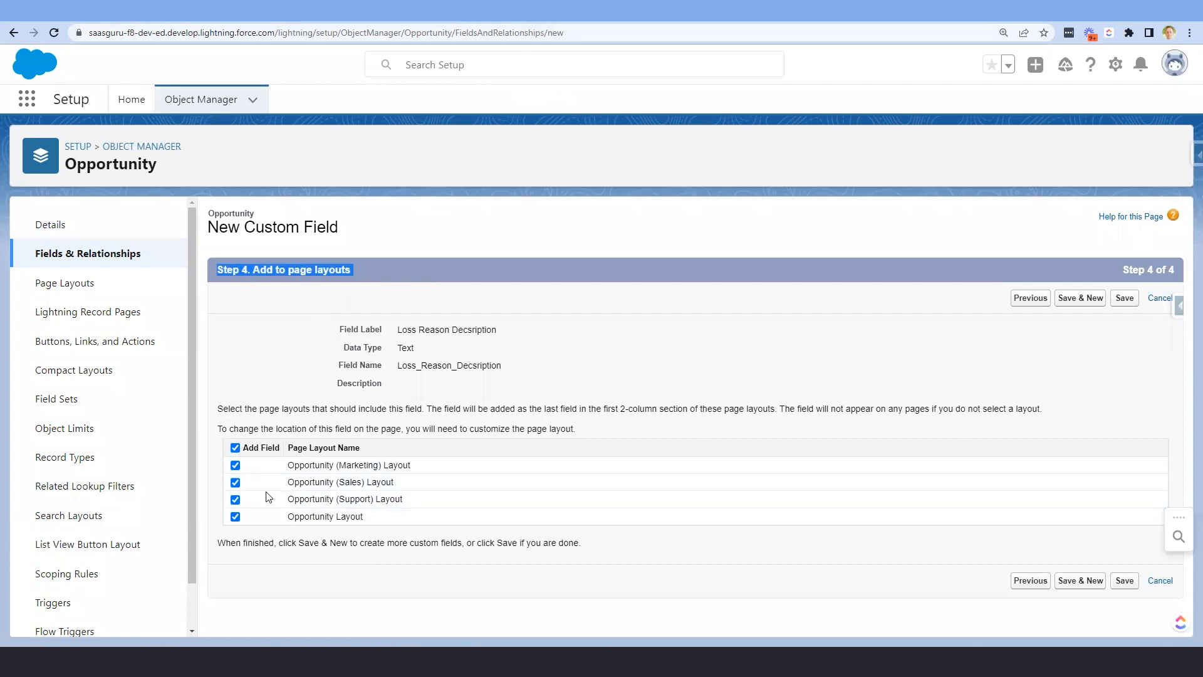
left_click(1125, 581)
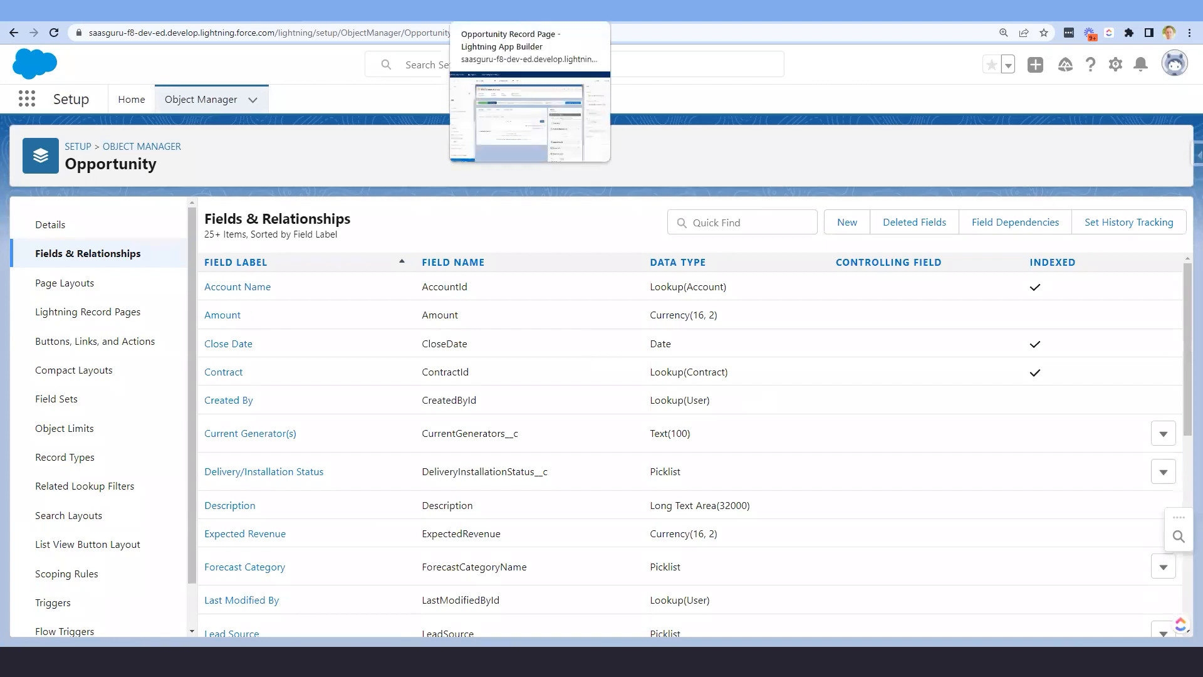
Return to the Opportunity Record Page in Lightning App Builder, reload it and search the available fields for "lo"
left_click(495, 10)
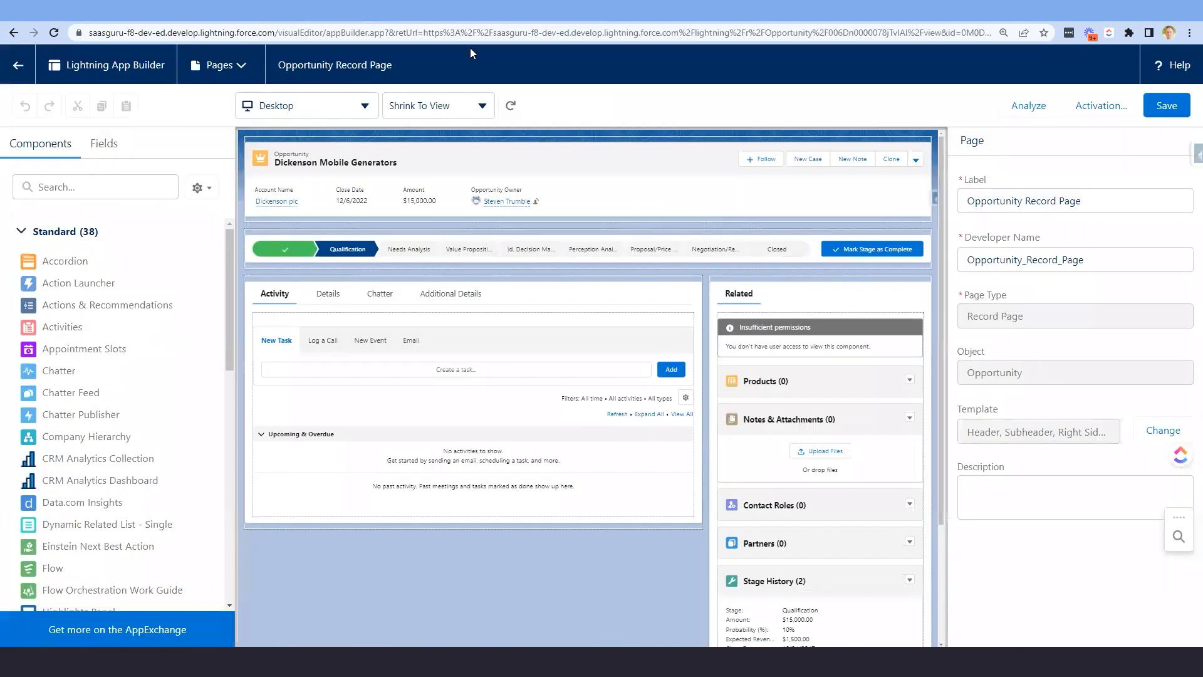
left_click(104, 156)
left_click(123, 183)
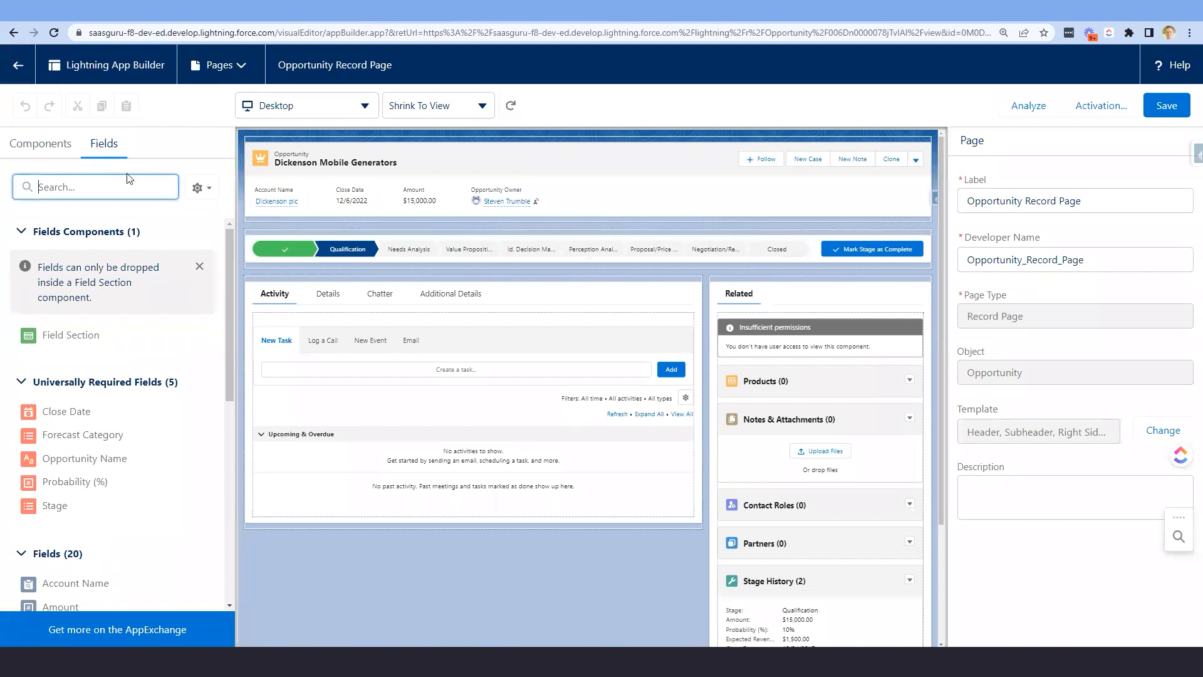
type("los")
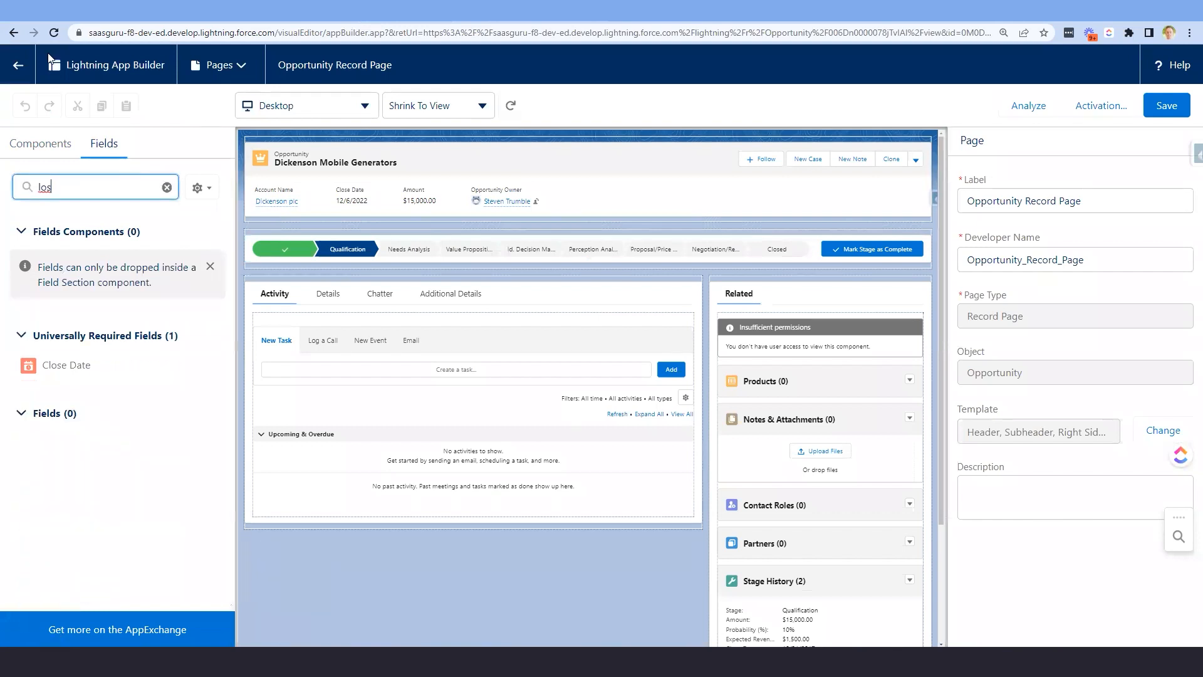
left_click(57, 30)
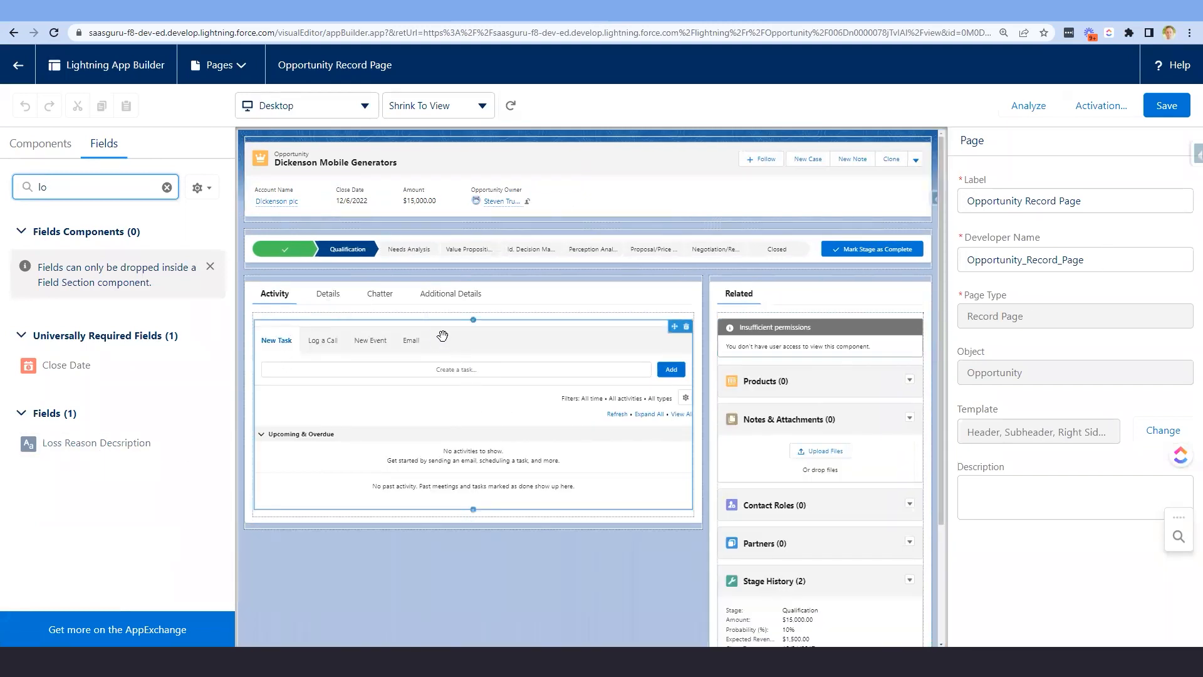
Set Details as the default tab of the main Tabs component and move it above Activity in the tab order
left_click(588, 301)
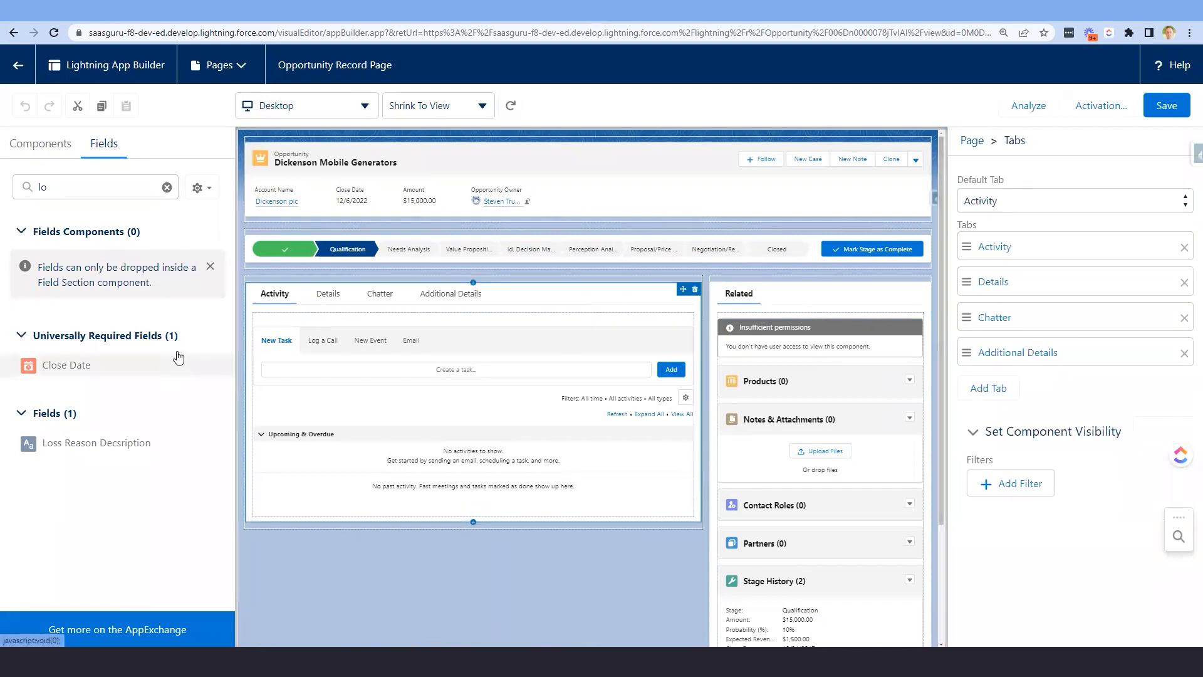
left_click(474, 589)
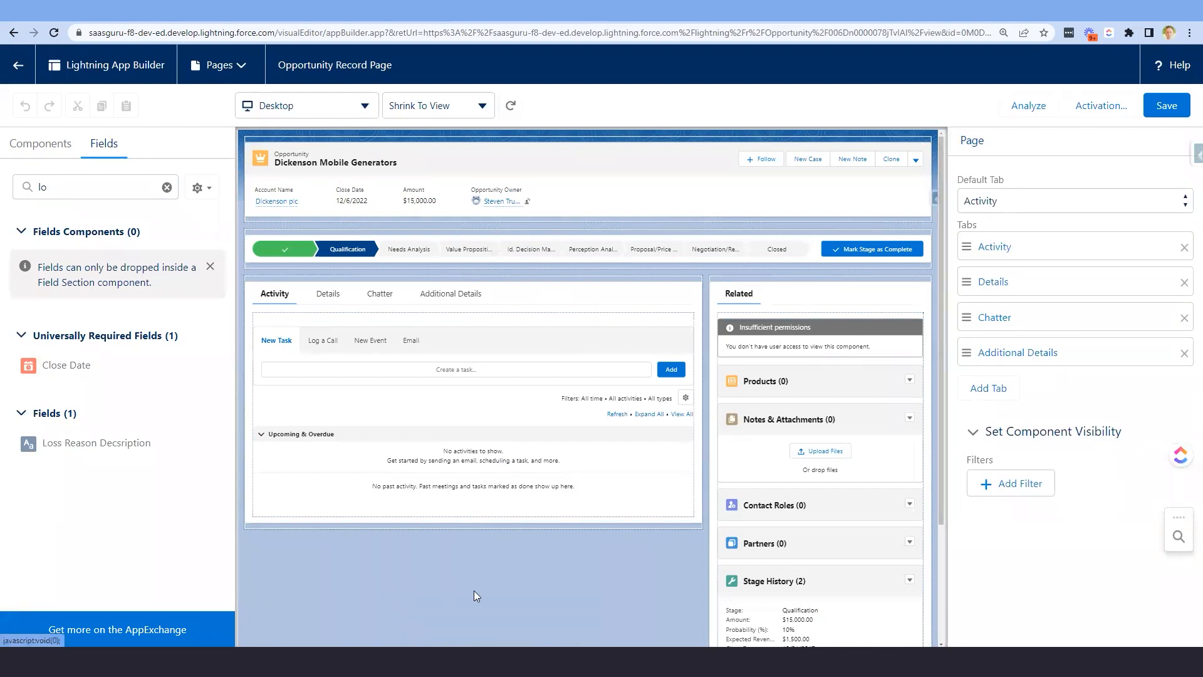
left_click(541, 295)
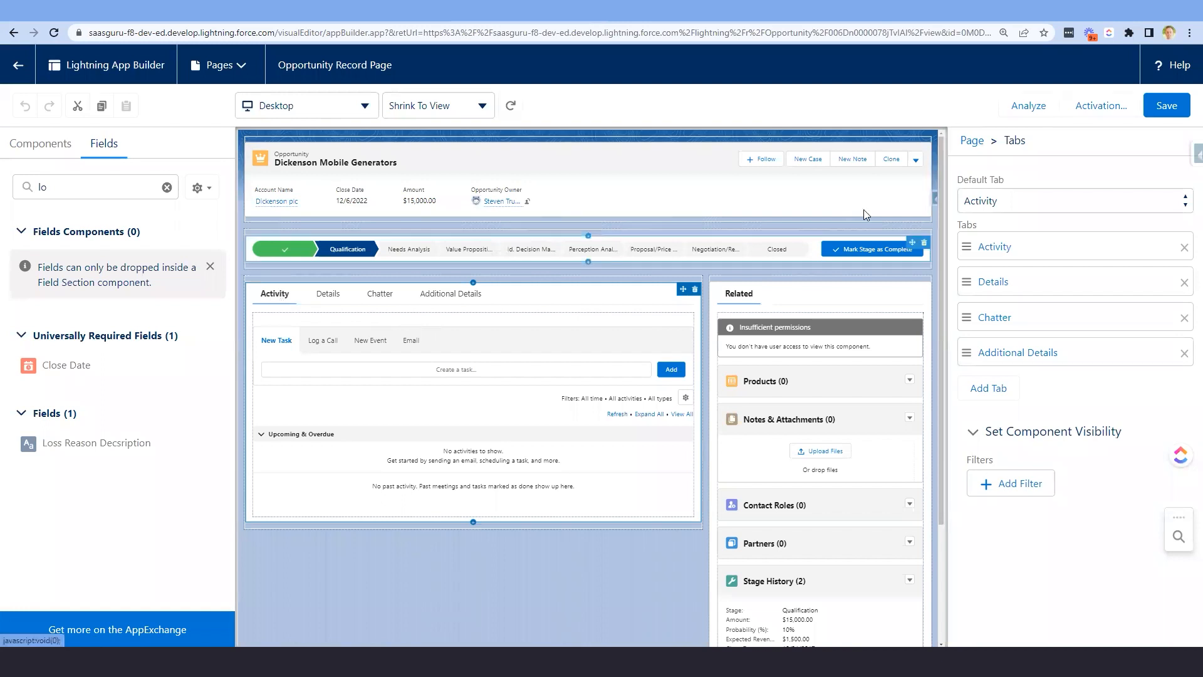
left_click(1010, 201)
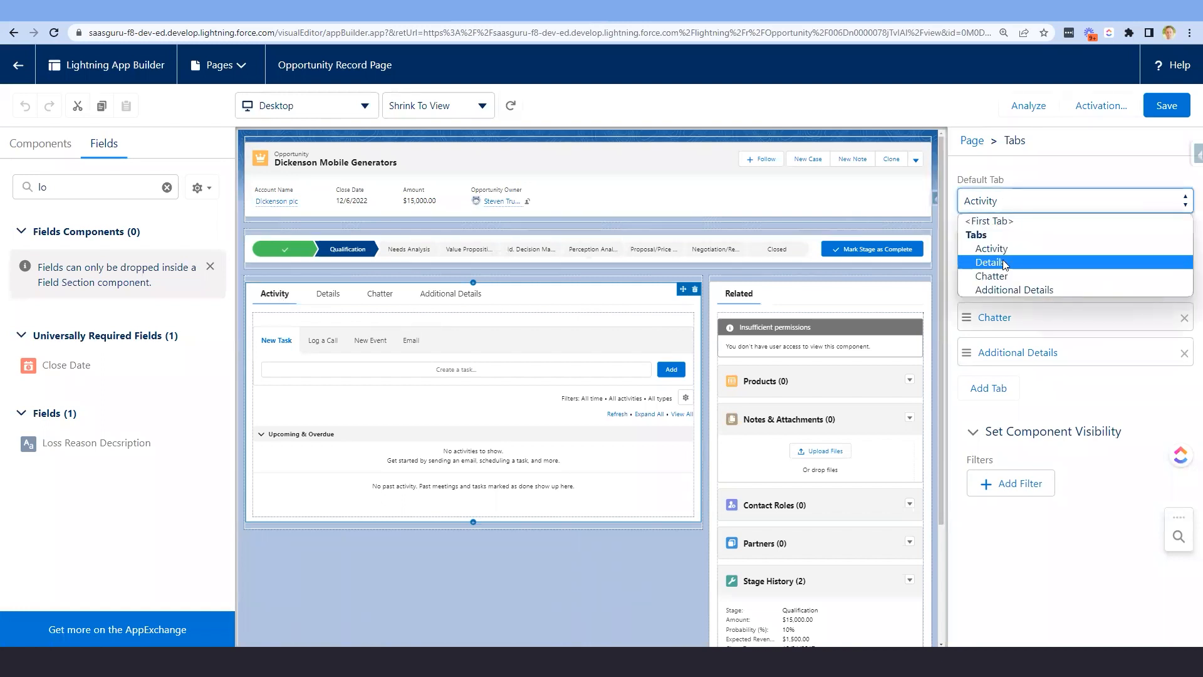
left_click(1019, 263)
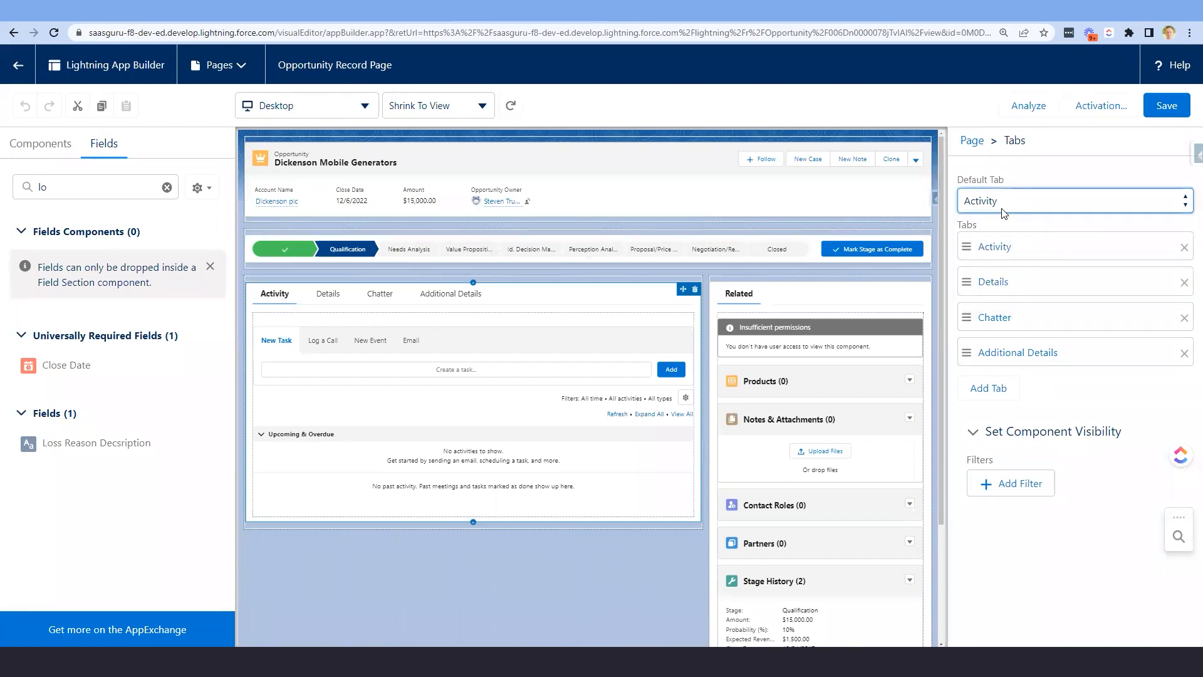
left_click_drag(966, 281, 969, 251)
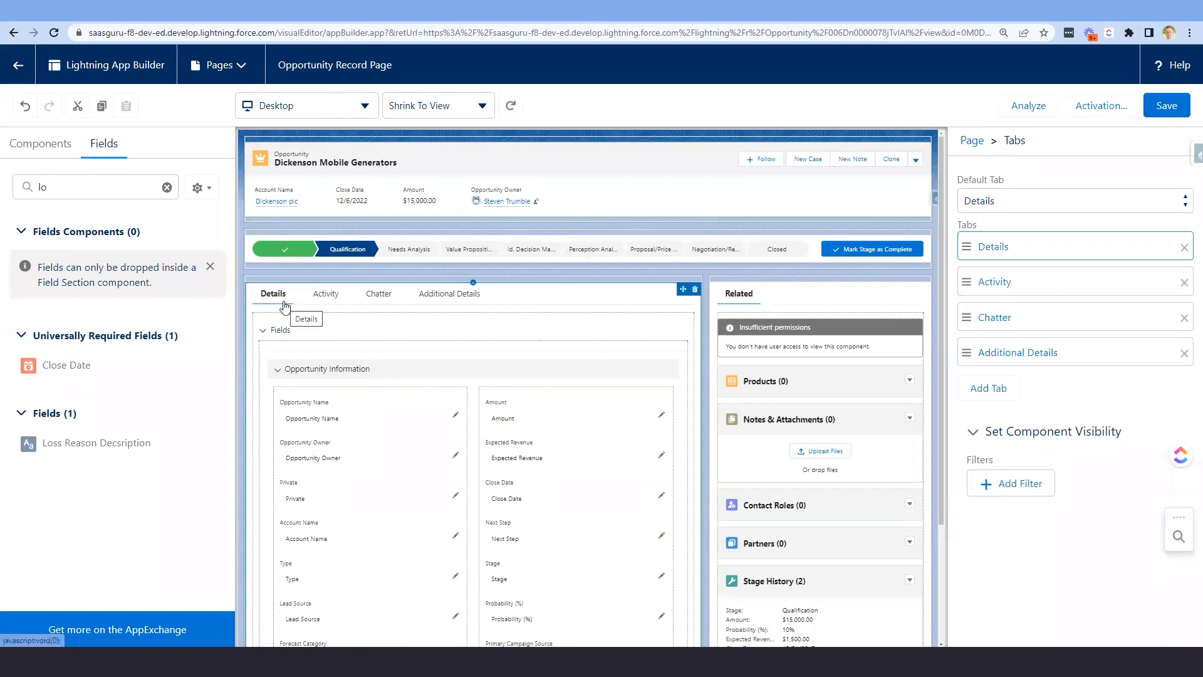
Place the Loss Reason Decsription field directly below Stage in the Opportunity Information section
scroll(470, 373, "down", 2)
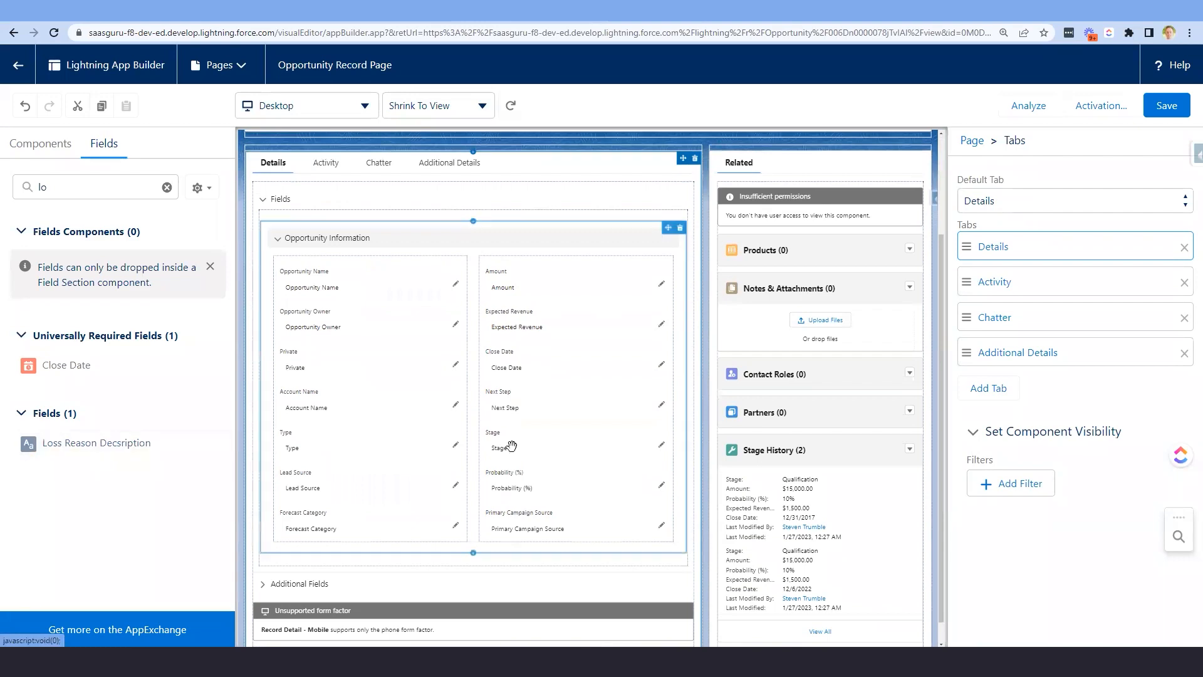
left_click_drag(71, 450, 525, 458)
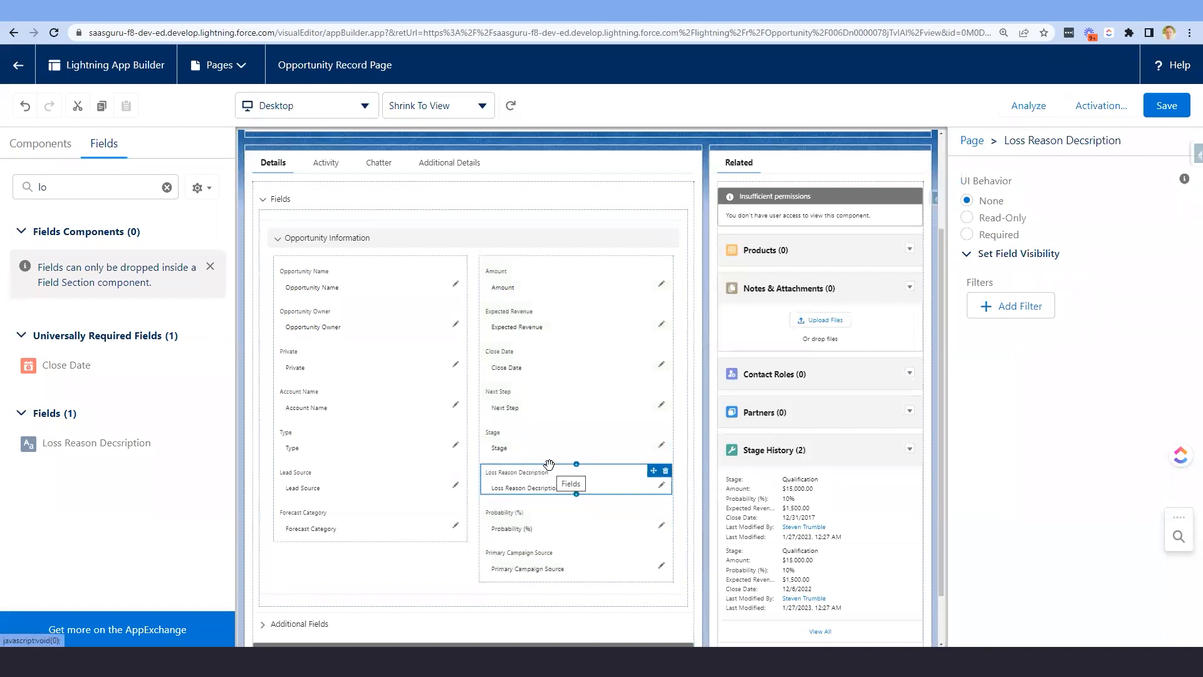
Start a visibility filter for the Loss Reason Decsription field and check the loss reason condition on the PowerPoint slide of conditional visibility ideas
left_click(1013, 306)
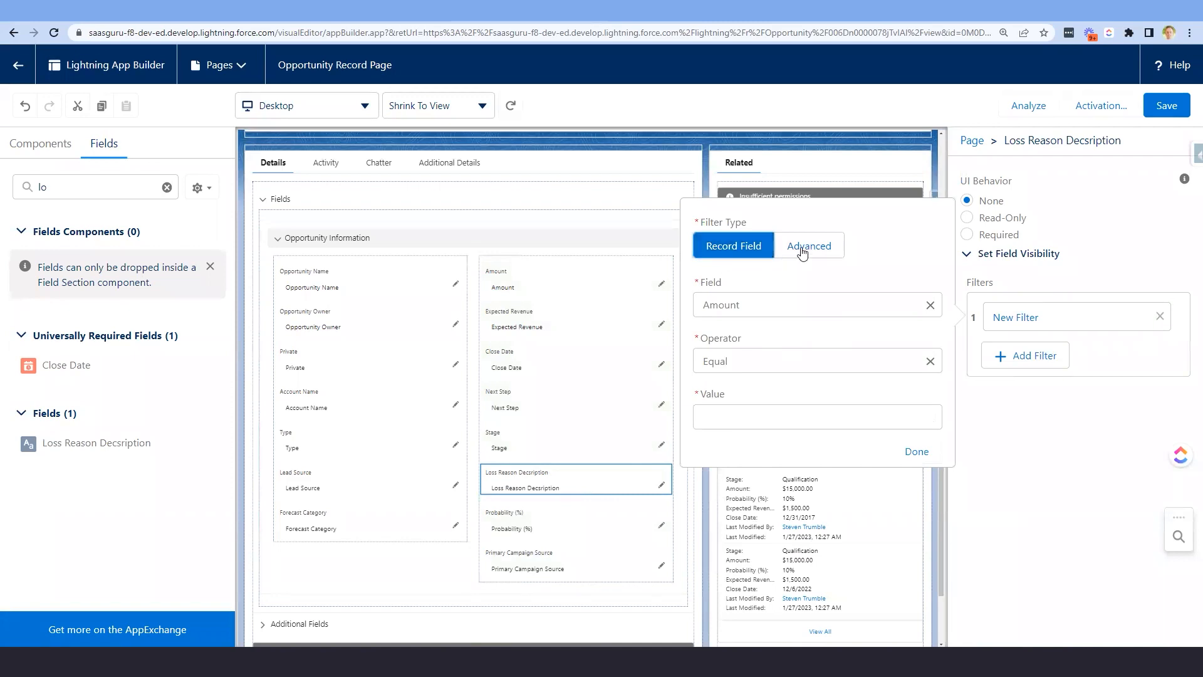
left_click(751, 662)
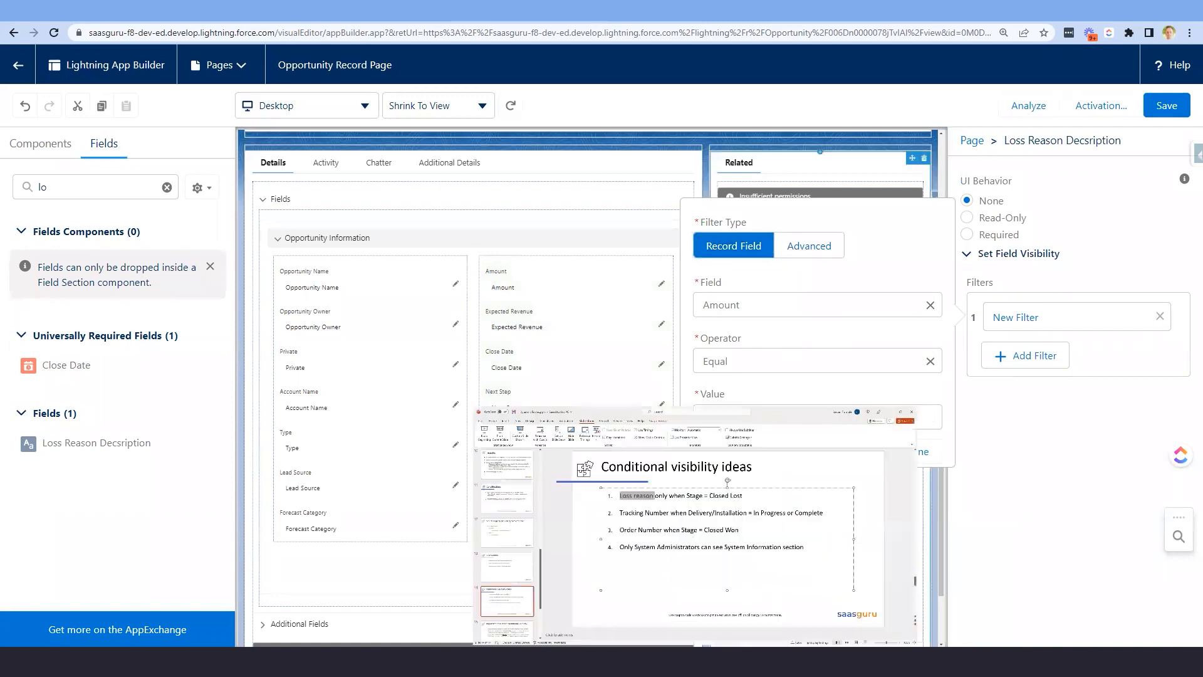
left_click_drag(580, 243, 729, 243)
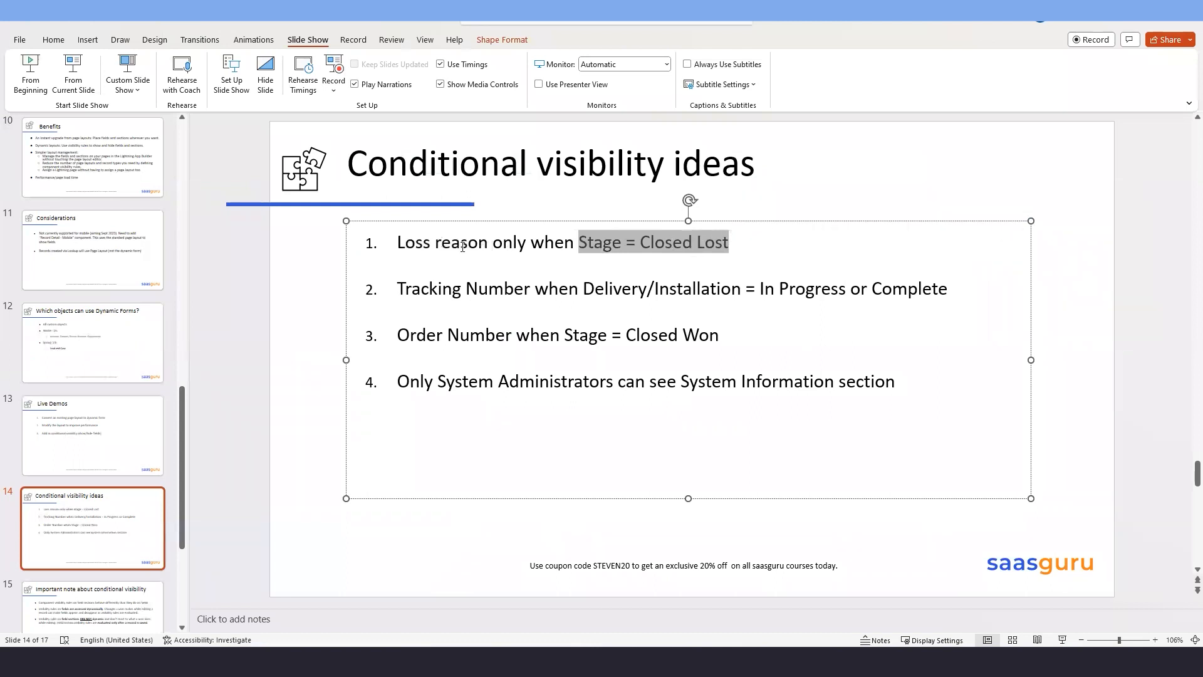
left_click(1134, 12)
Set the field's visibility filter to Stage Equal Closed Lost and accept it
left_click(928, 307)
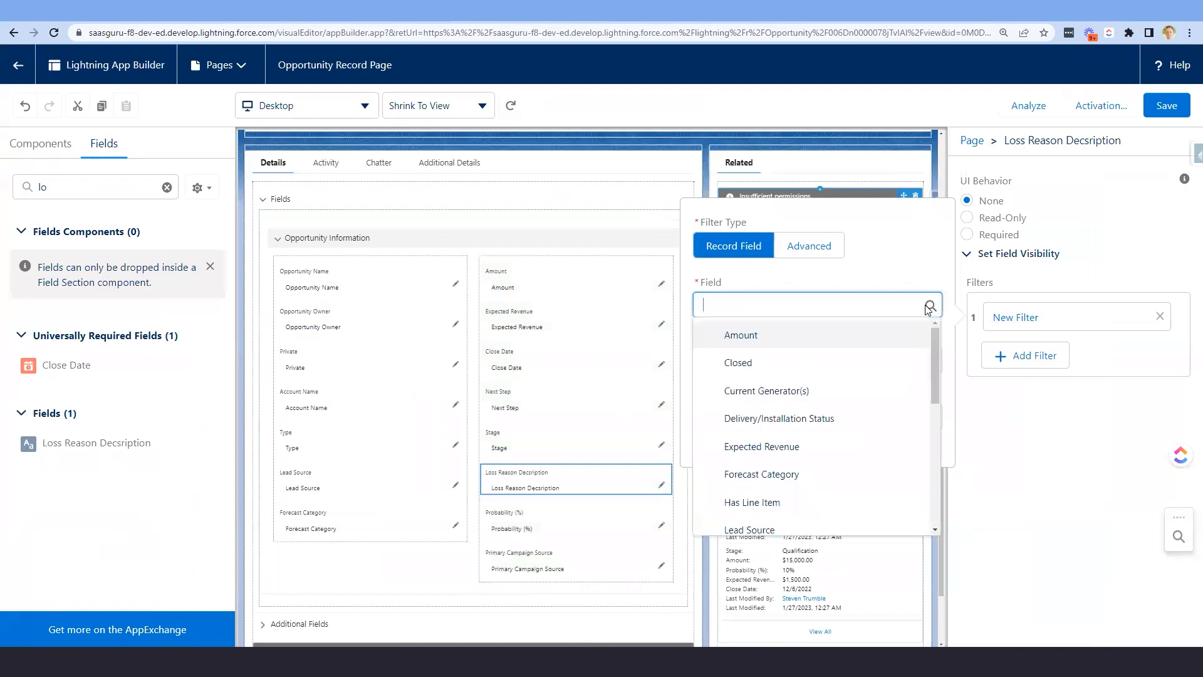
type("sta")
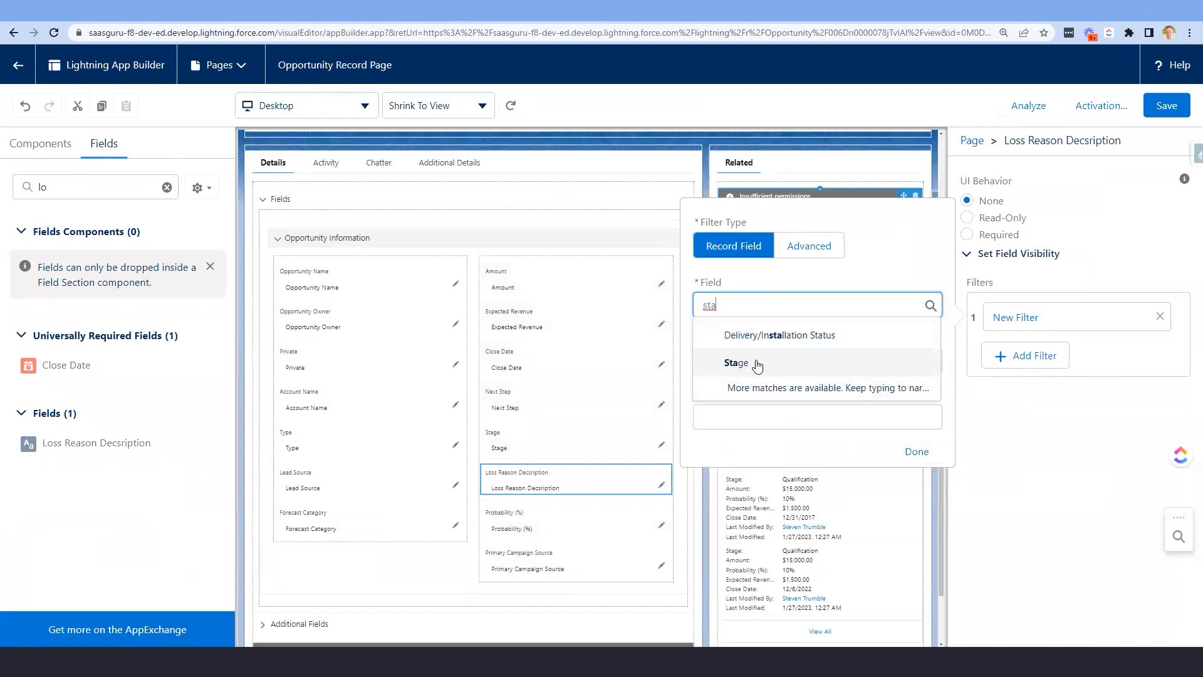
left_click(738, 363)
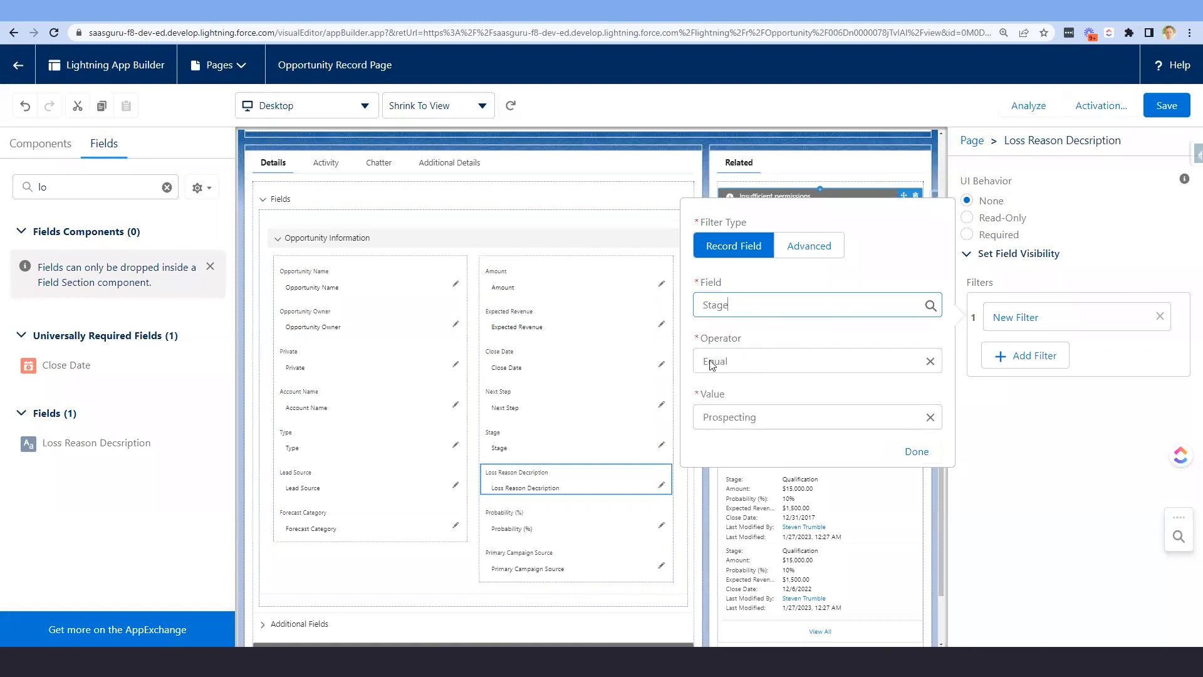
left_click(928, 417)
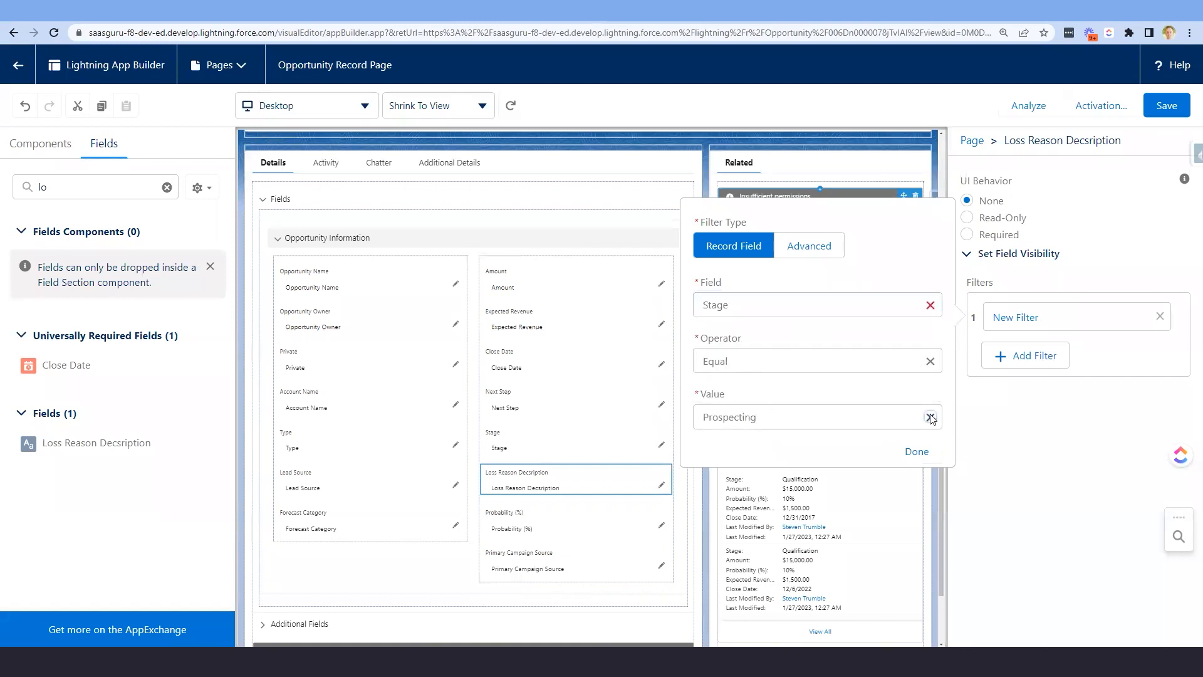
scroll(936, 262, "down", 3)
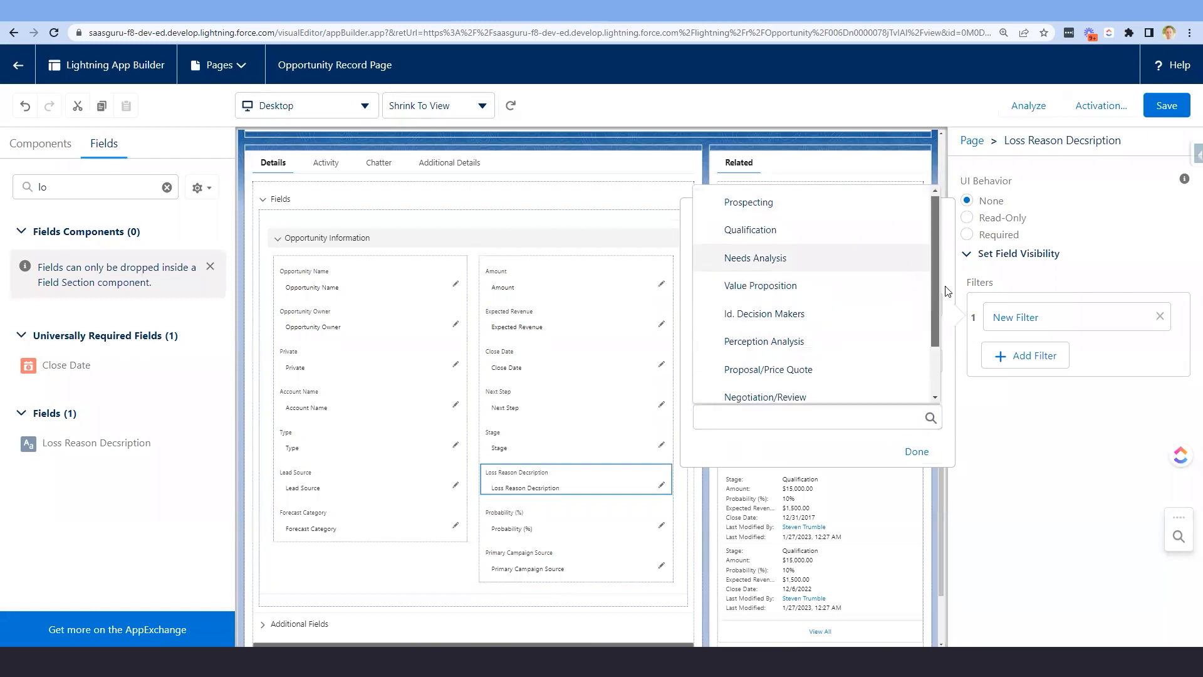
left_click(964, 331)
left_click(760, 421)
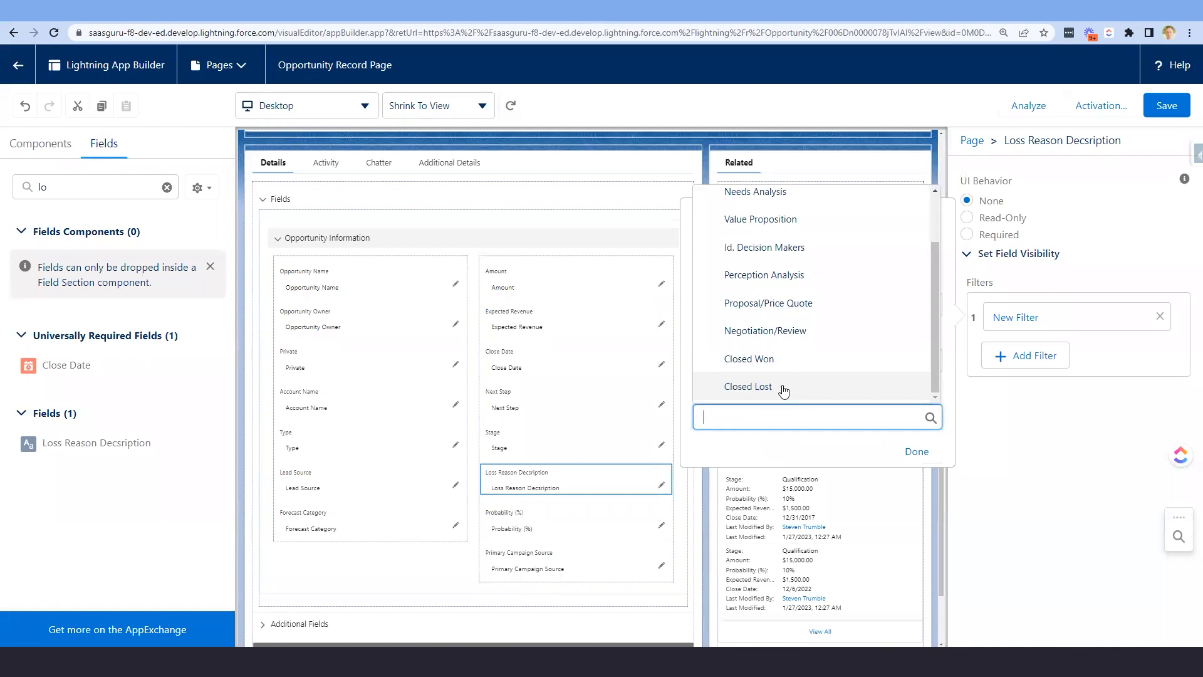
left_click(777, 389)
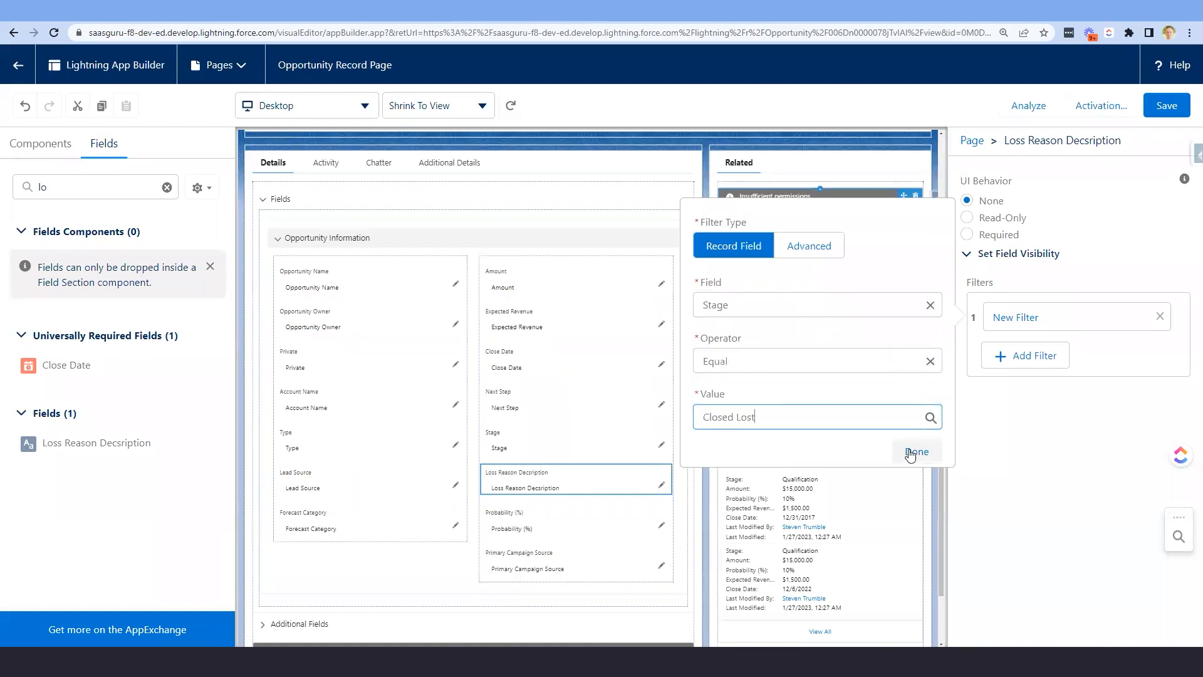
left_click(915, 452)
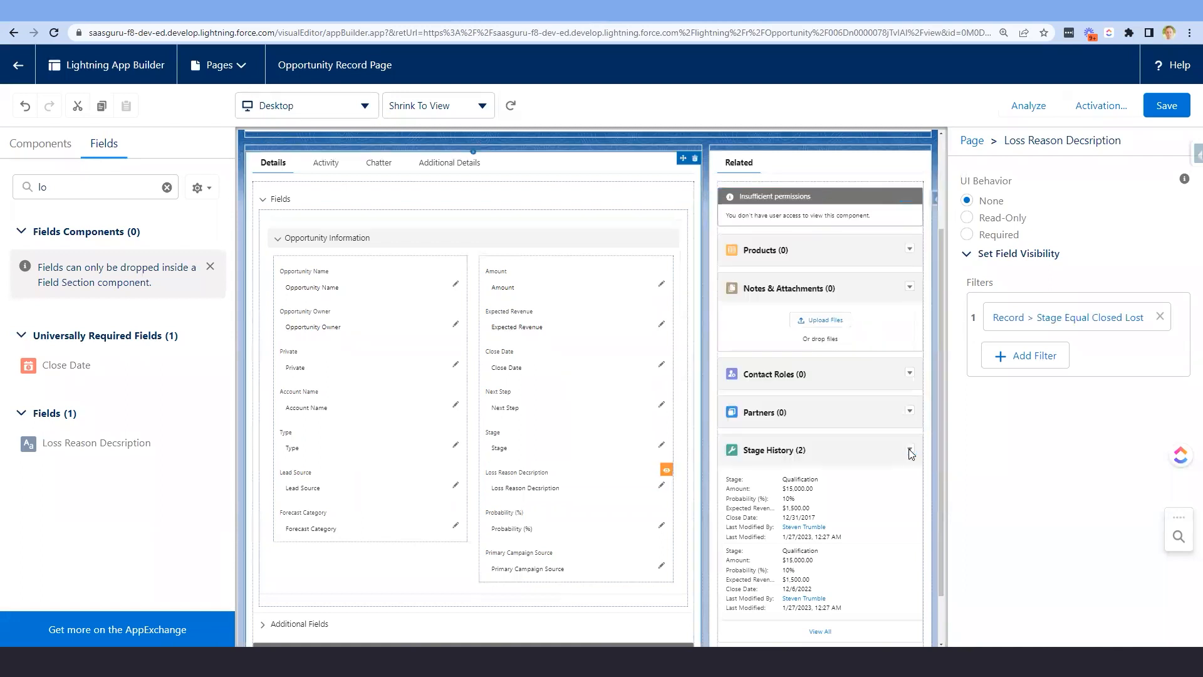
Discard a blank second visibility filter after viewing its filter logic options, and save the record page
left_click(1018, 362)
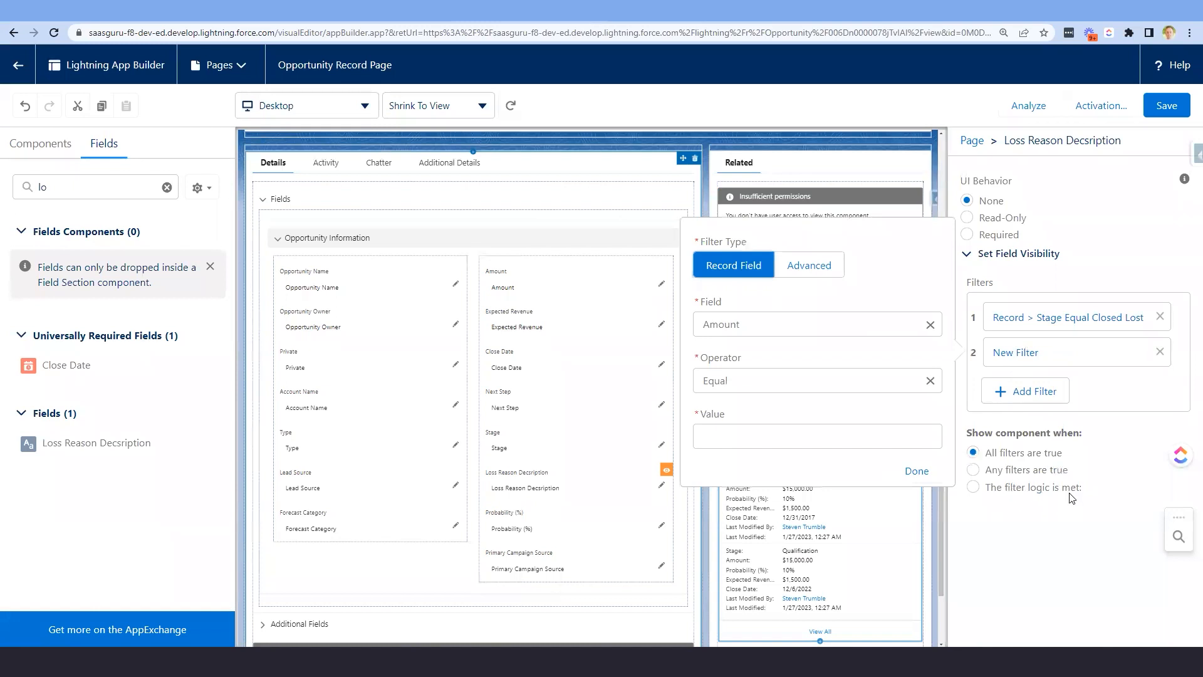
left_click(1160, 352)
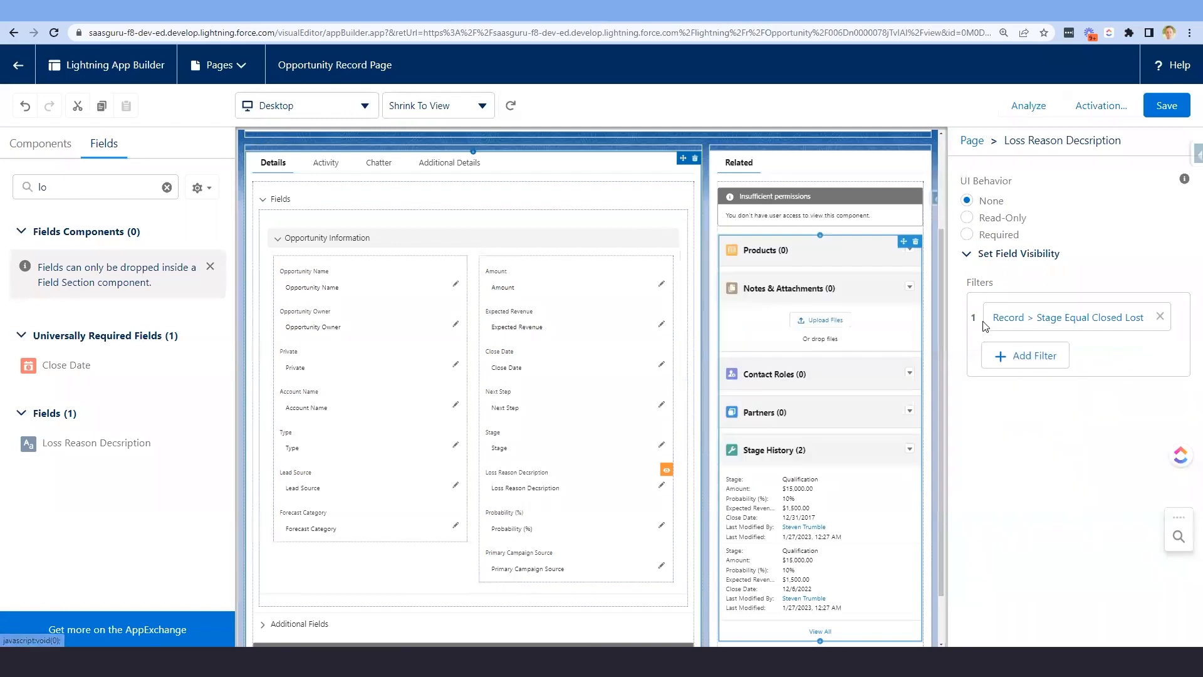
left_click(1169, 114)
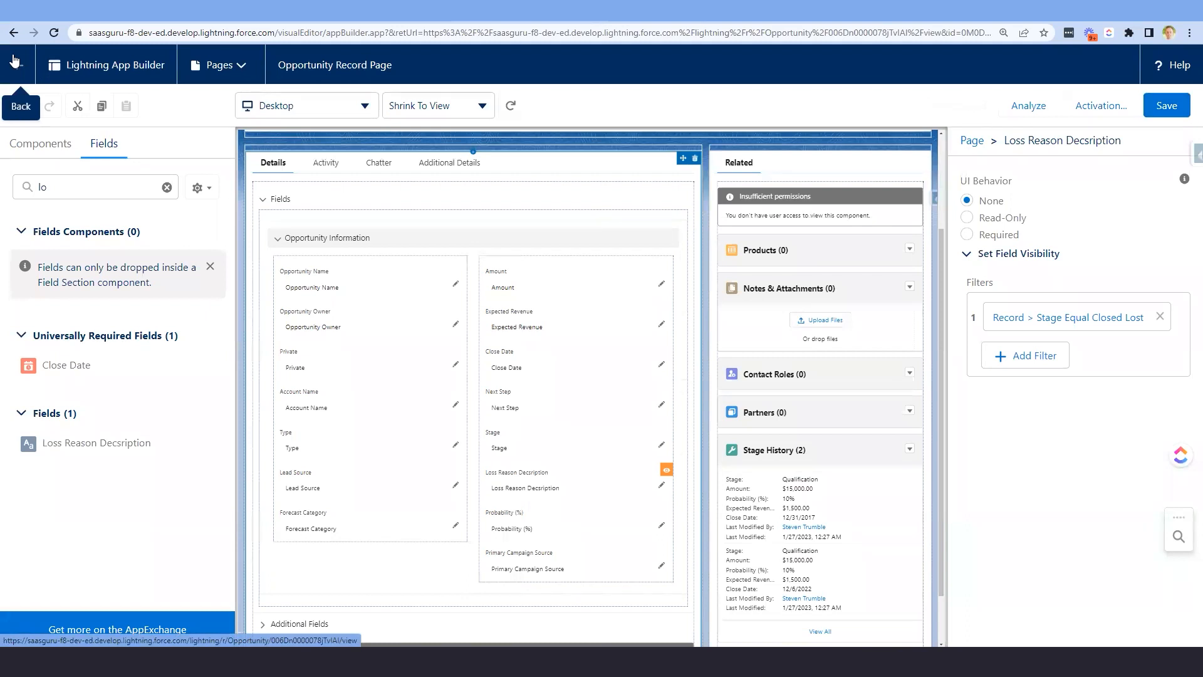
Return to the Dickenson Mobile Generators opportunity and review the fields shown under Details
left_click(16, 61)
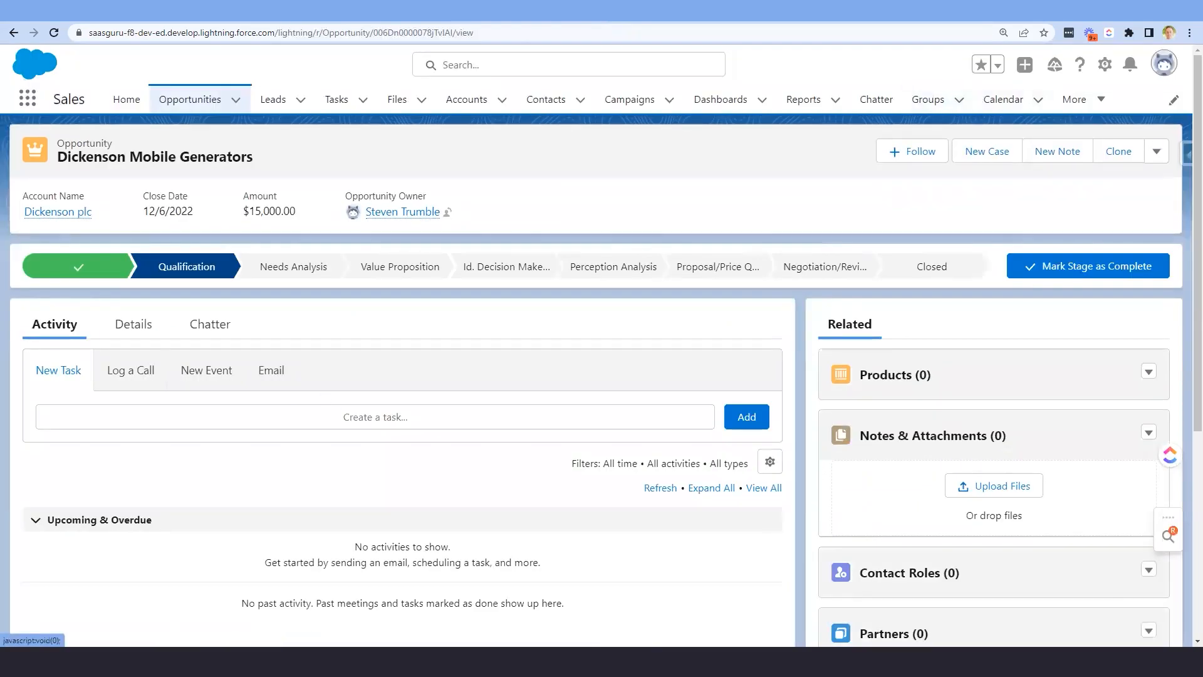
left_click(142, 338)
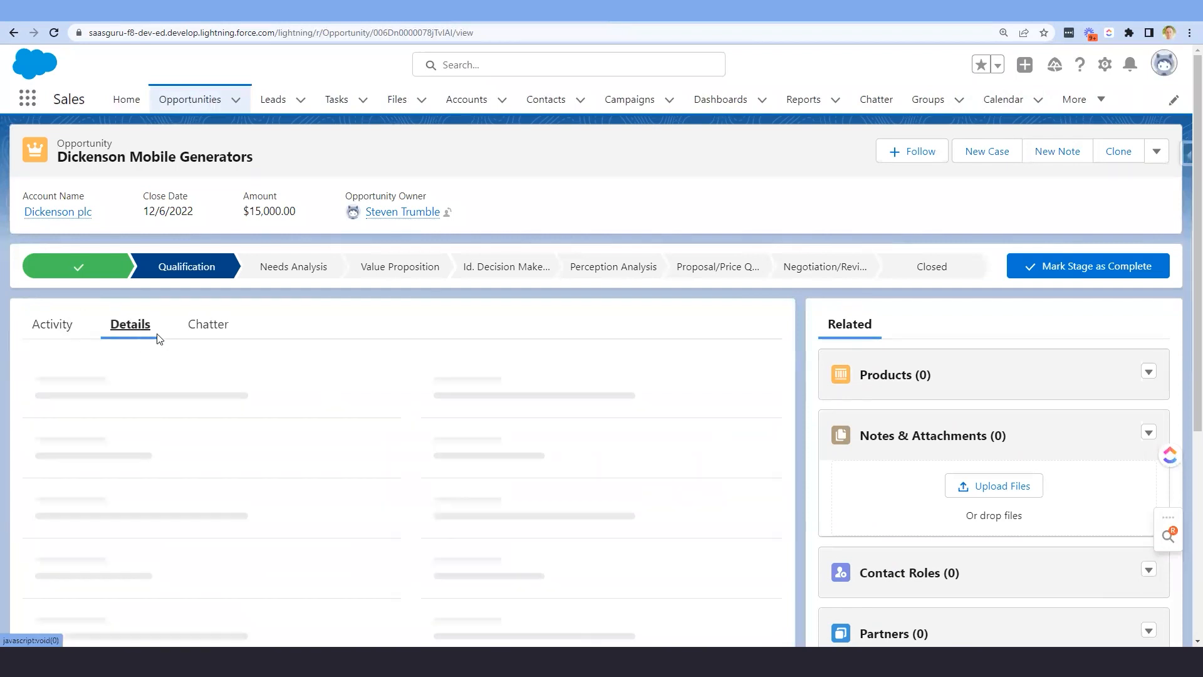
scroll(422, 321, "down", 3)
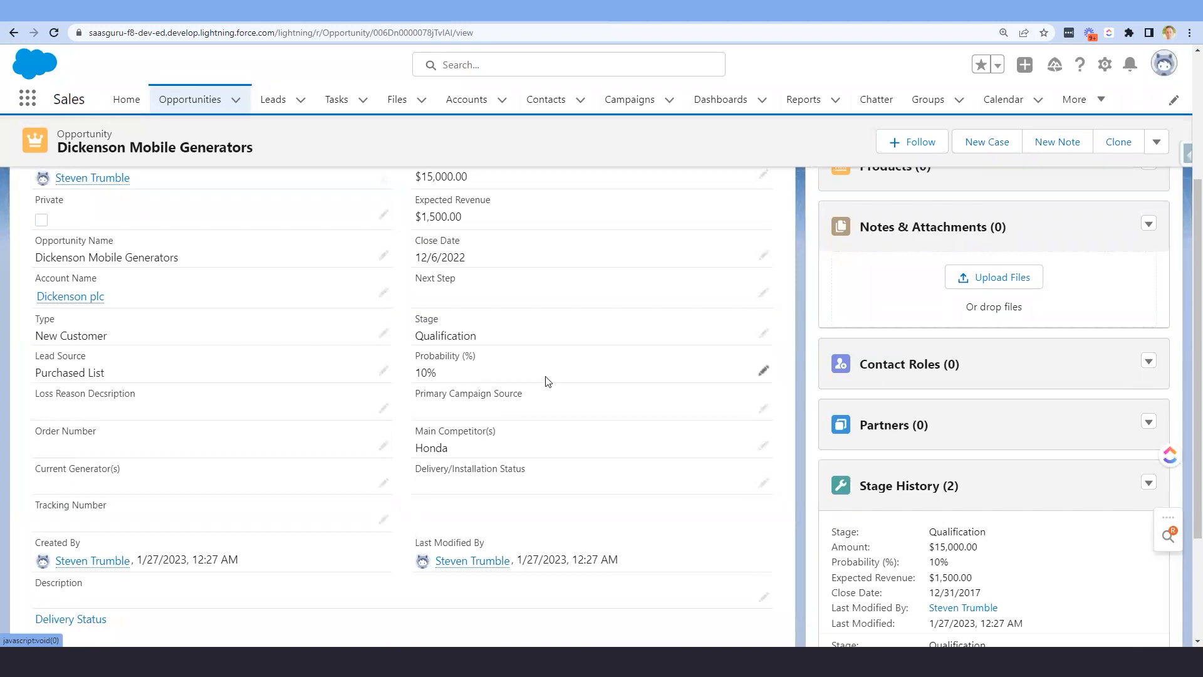
scroll(548, 381, "down", 3)
scroll(561, 381, "up", 3)
scroll(562, 381, "down", 3)
scroll(561, 381, "up", 3)
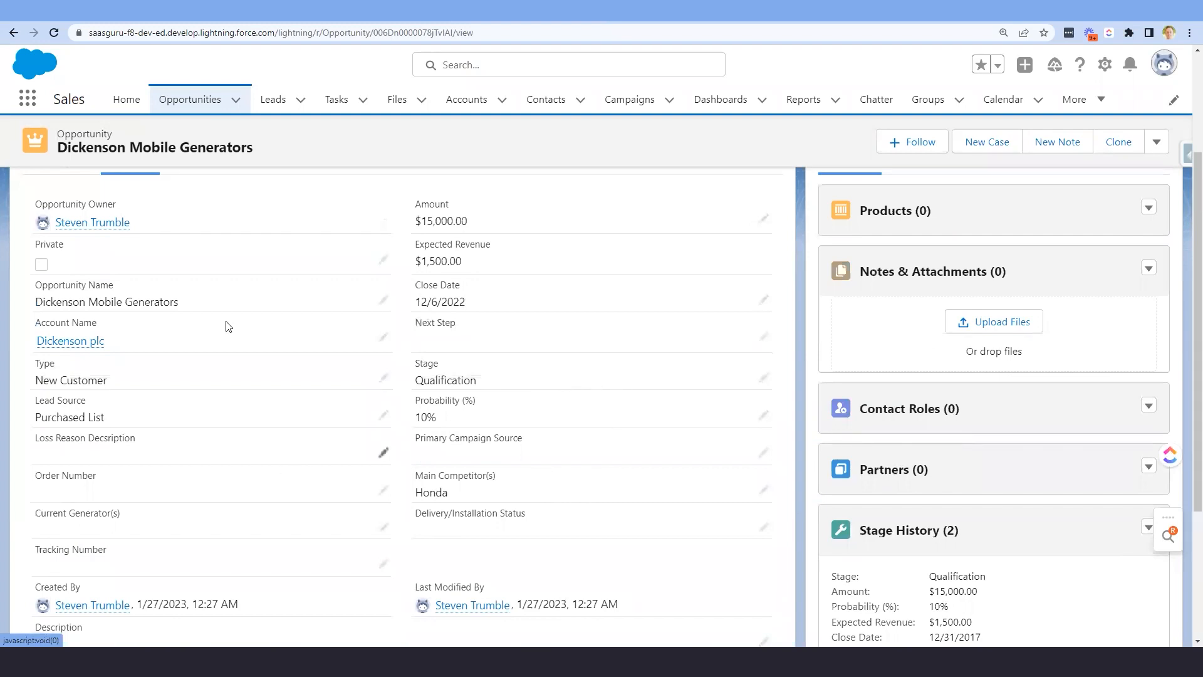
scroll(505, 336, "up", 3)
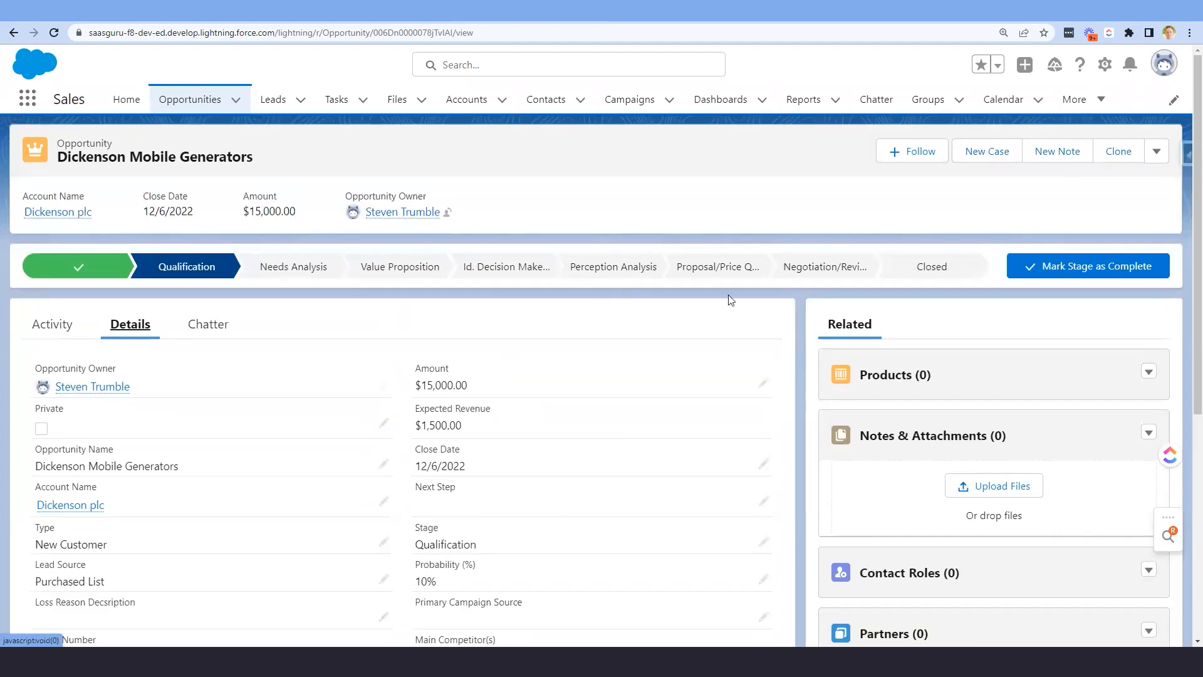
Open the opportunity's record page for editing and save it without activating it
left_click(1104, 65)
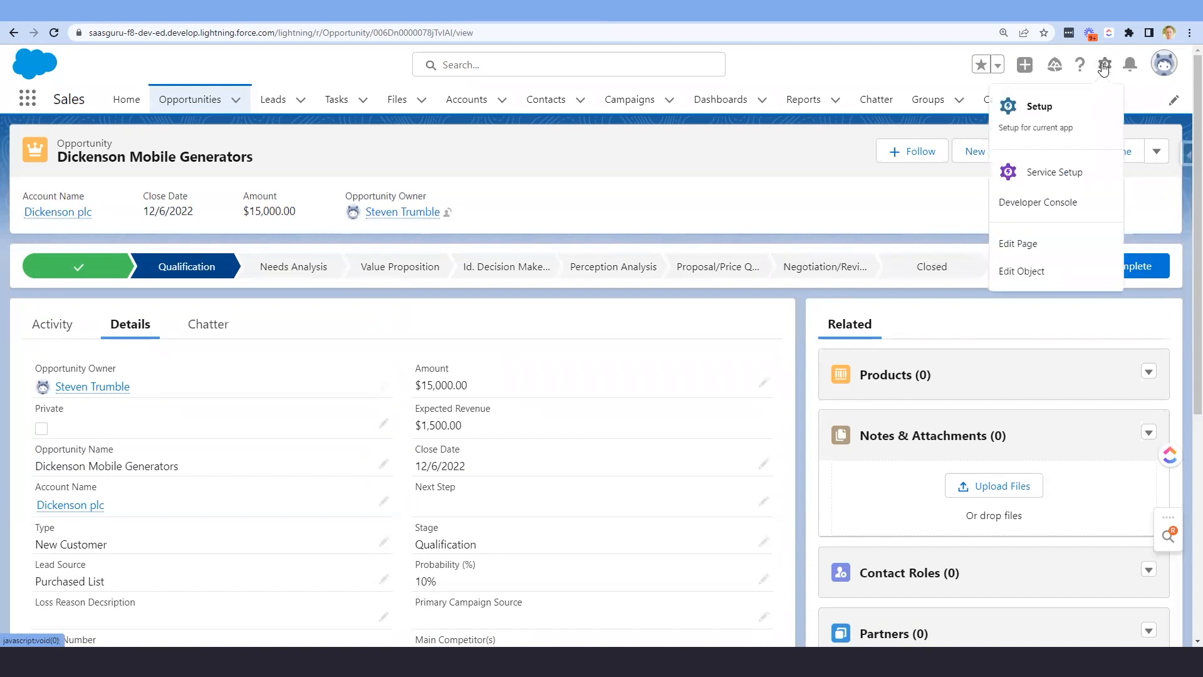
left_click(1056, 244)
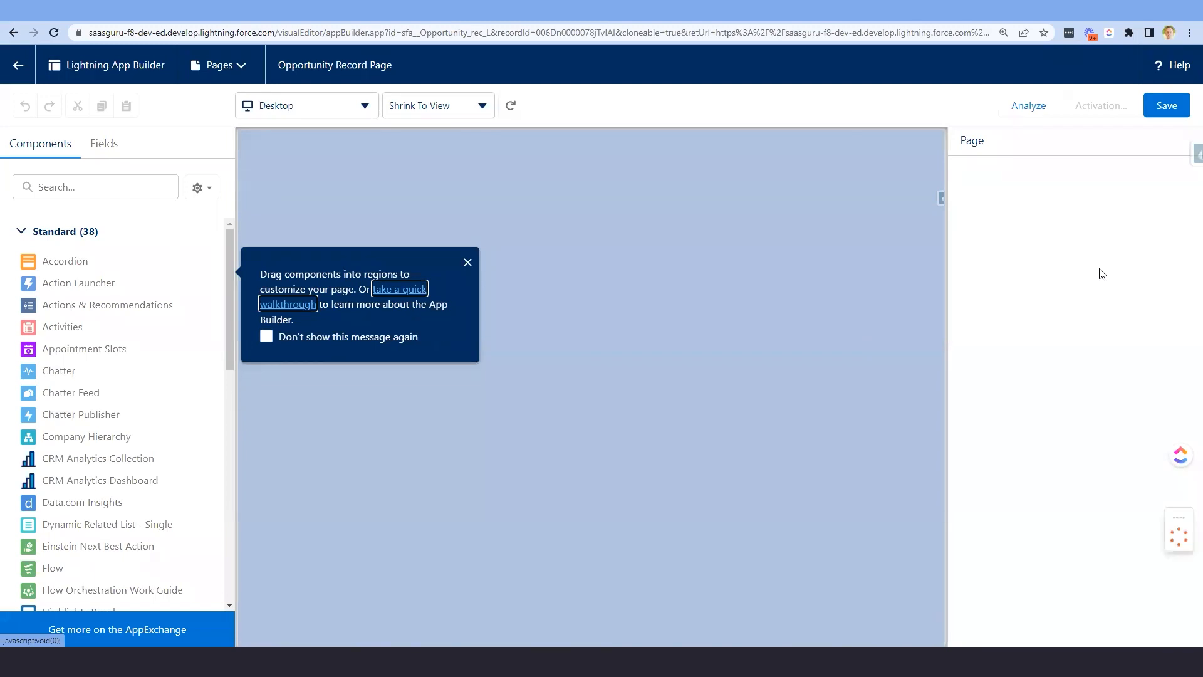
left_click(467, 262)
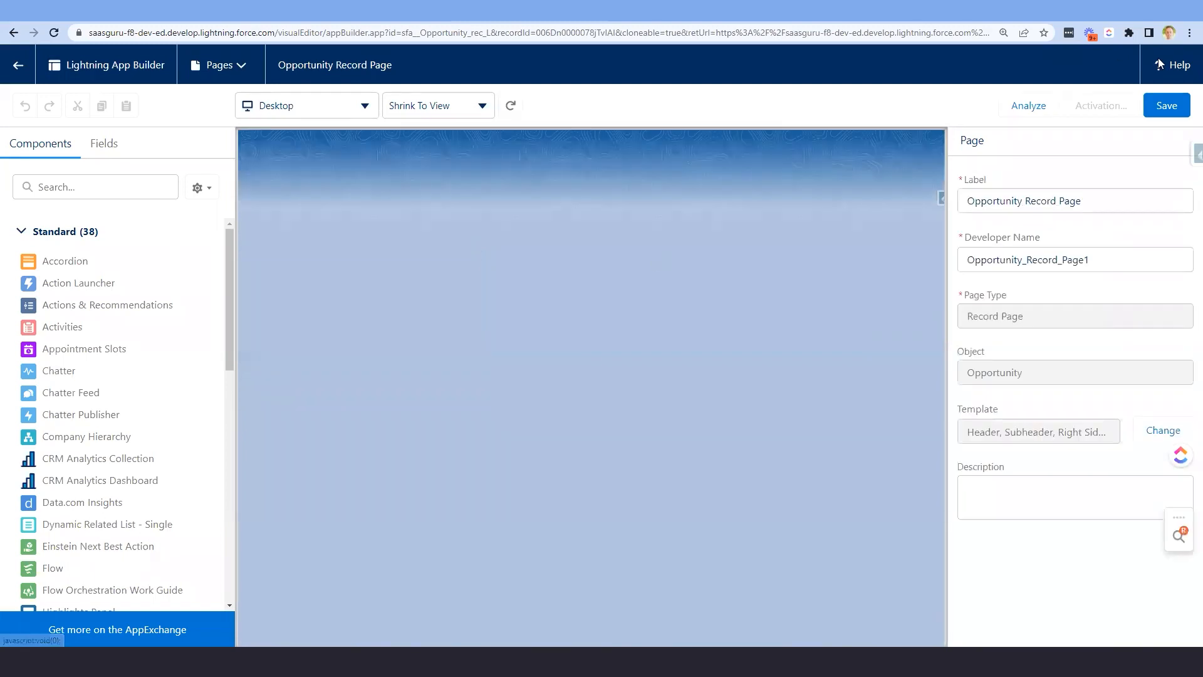
left_click(1159, 61)
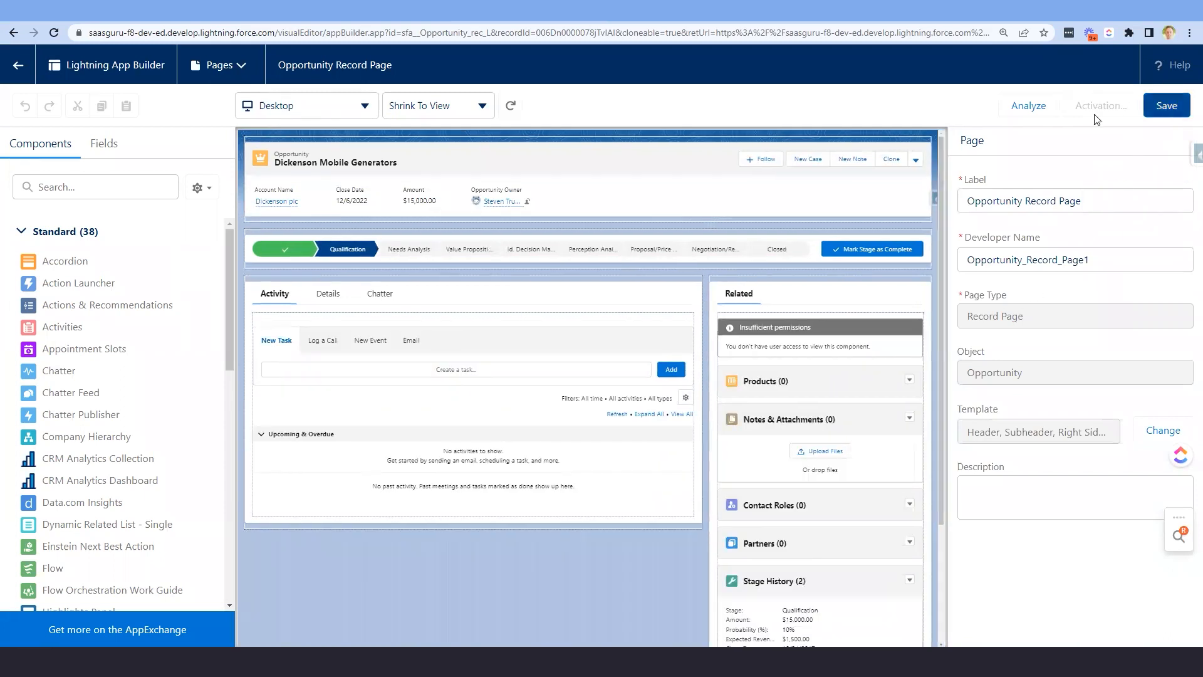
left_click(1156, 117)
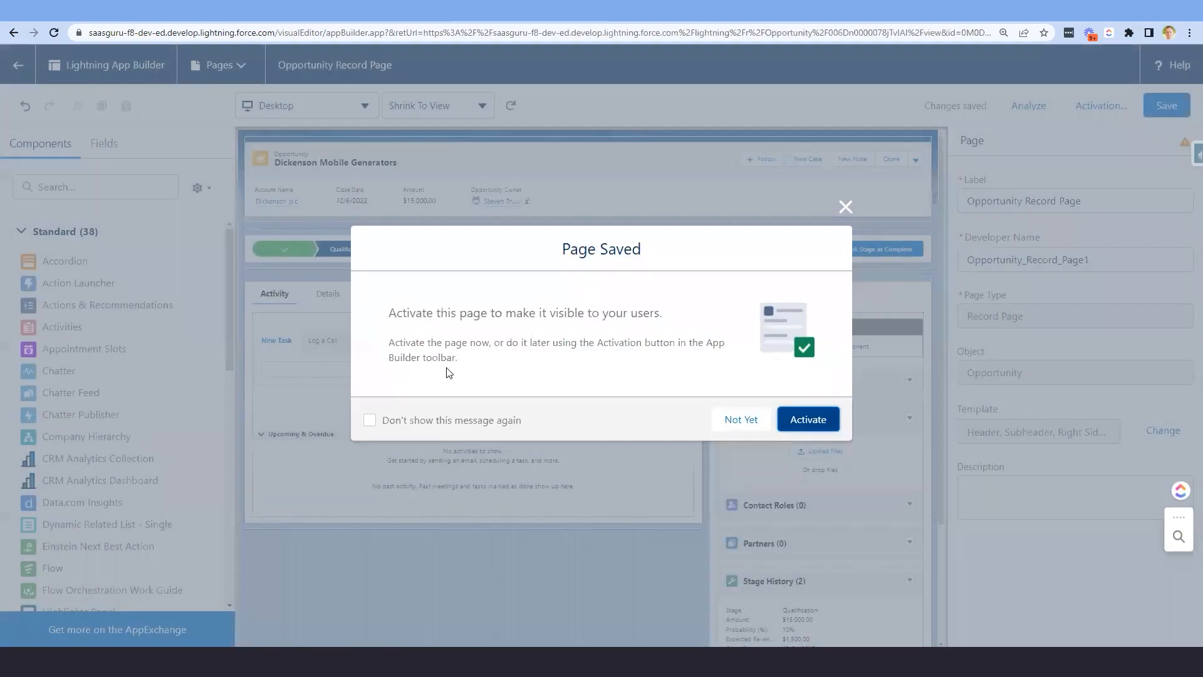
left_click(846, 207)
Examine the Details tab contents and the developer name in the page properties
left_click(336, 305)
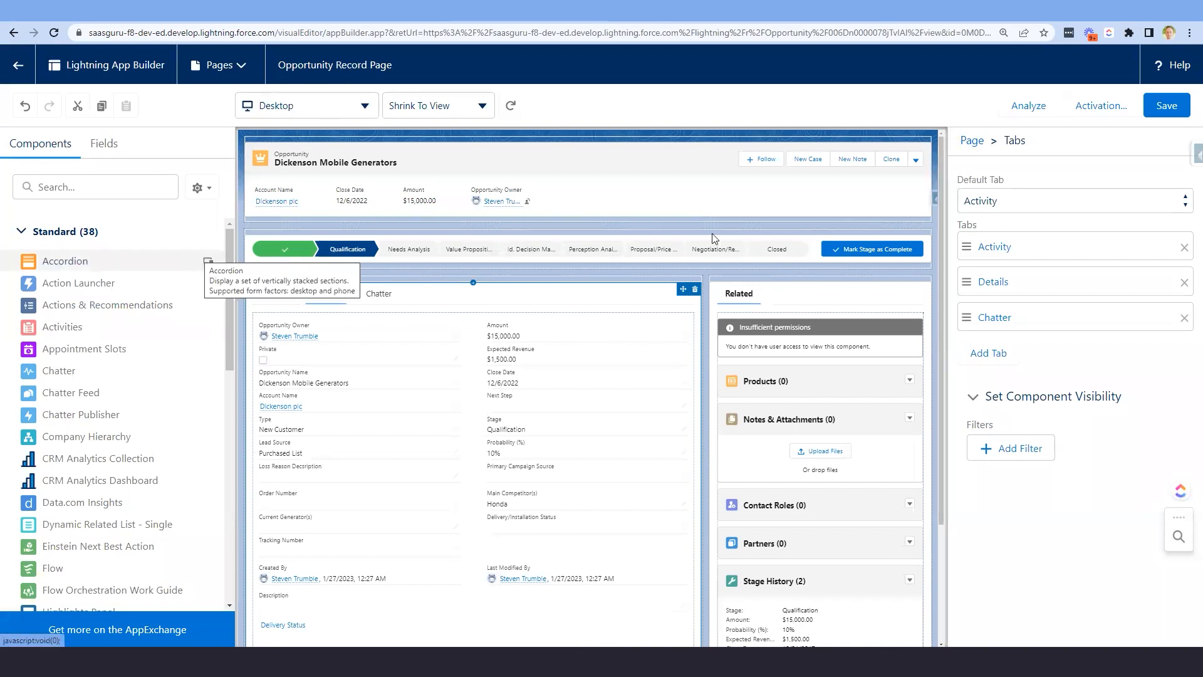
left_click(982, 140)
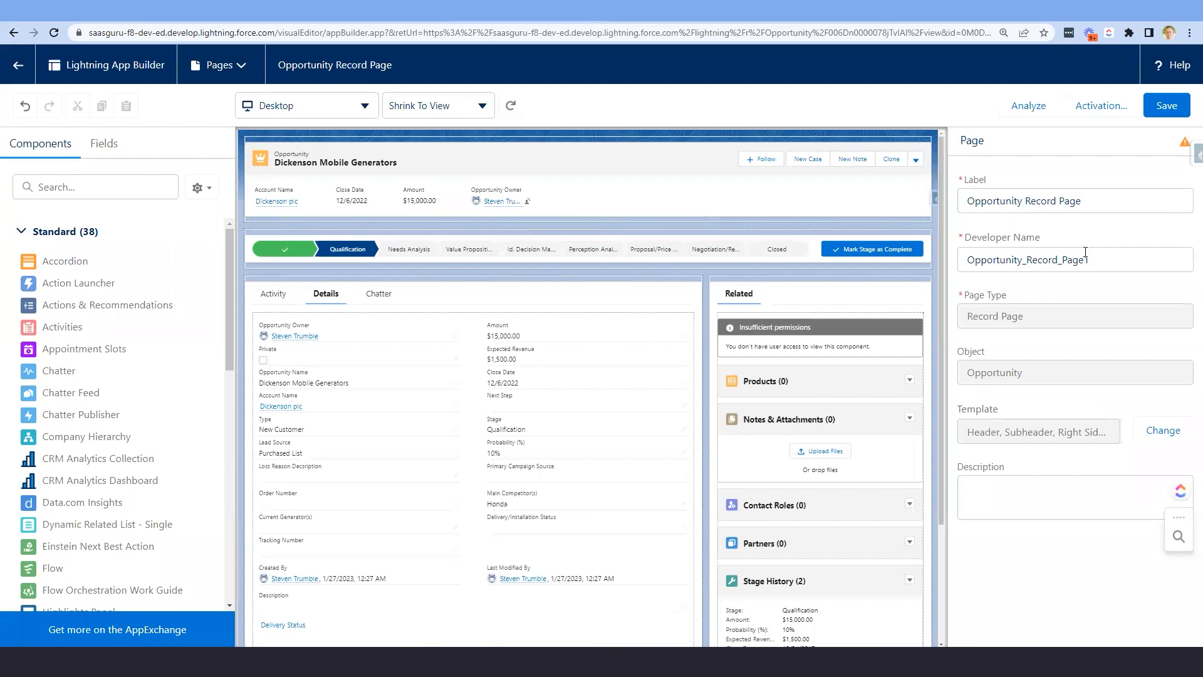
left_click_drag(1093, 258, 956, 263)
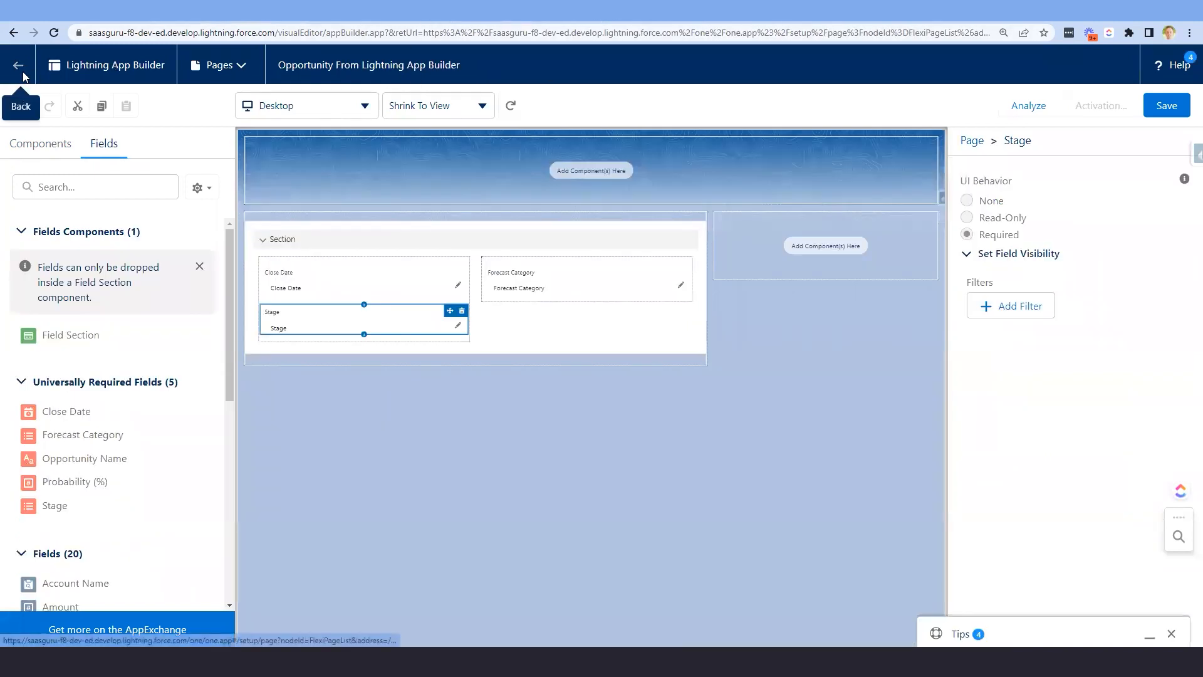
Leave the Opportunity From Lightning App Builder page without saving and open the Lightning page named Opportunity_Record_Page from the Setup list
left_click(19, 70)
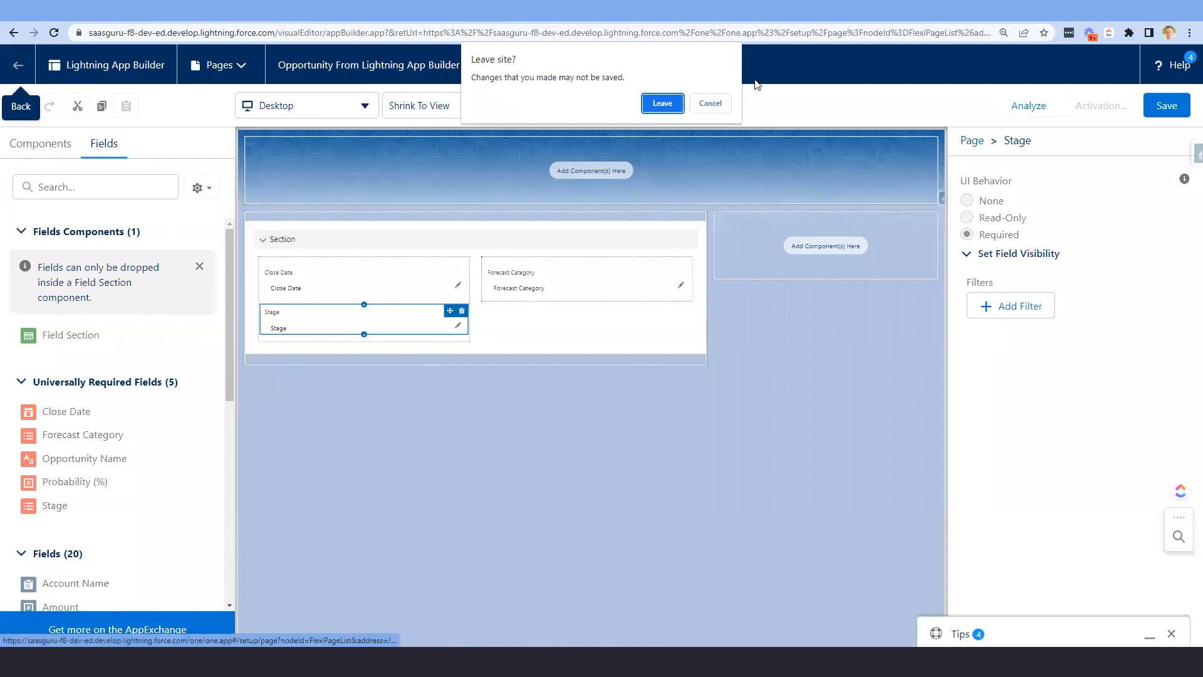
left_click(650, 105)
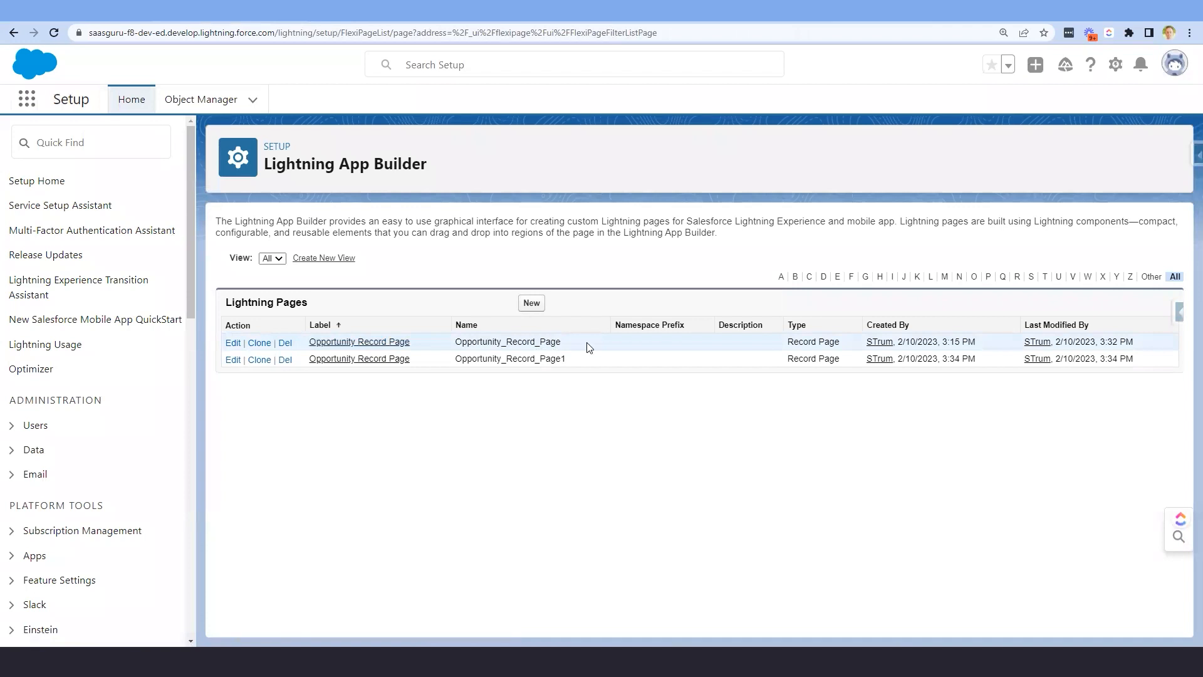
left_click_drag(577, 341, 454, 341)
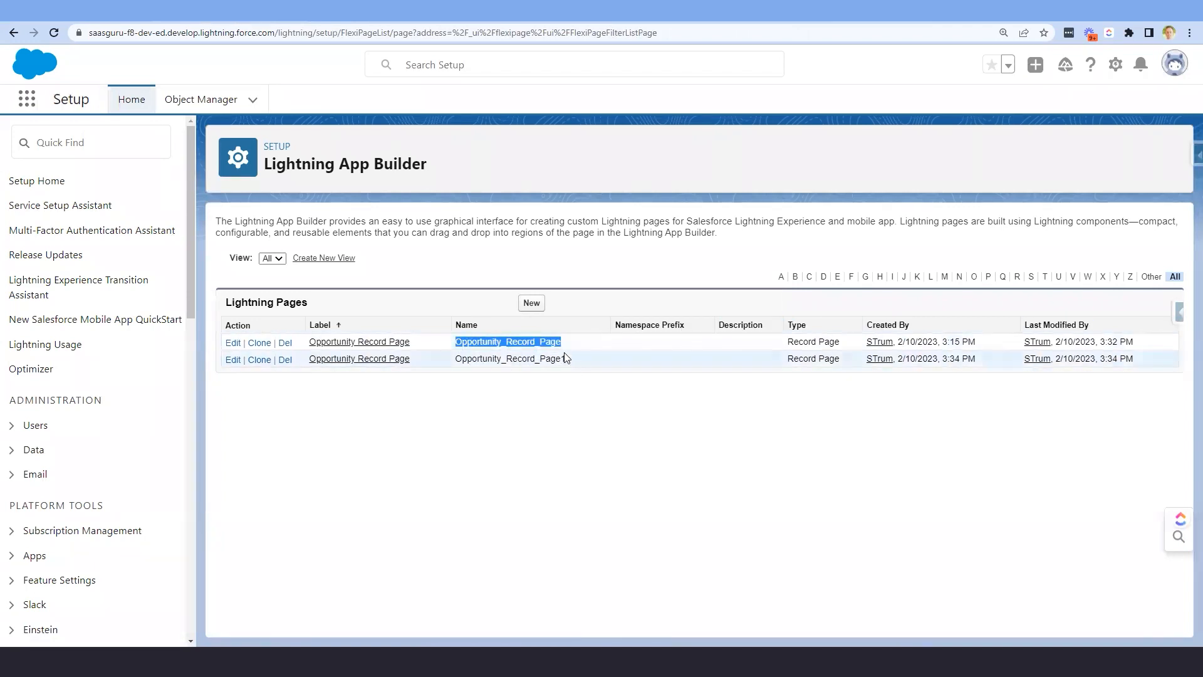
left_click(529, 360)
left_click_drag(567, 359, 446, 354)
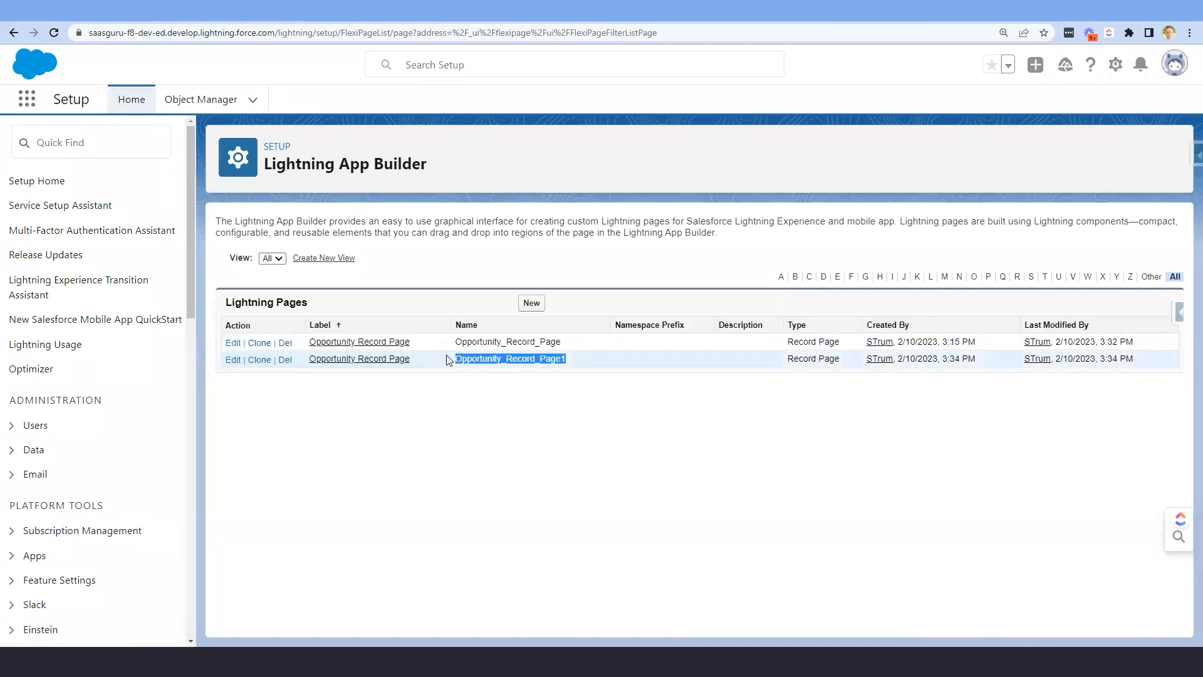
left_click(371, 346)
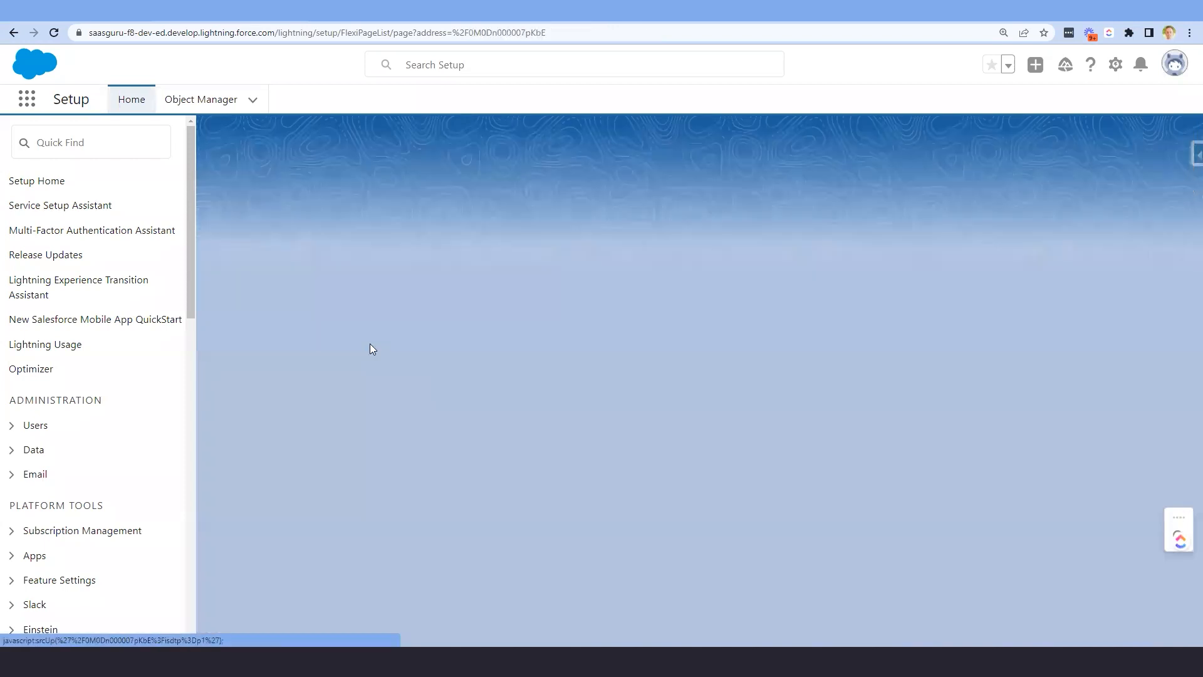
left_click(538, 339)
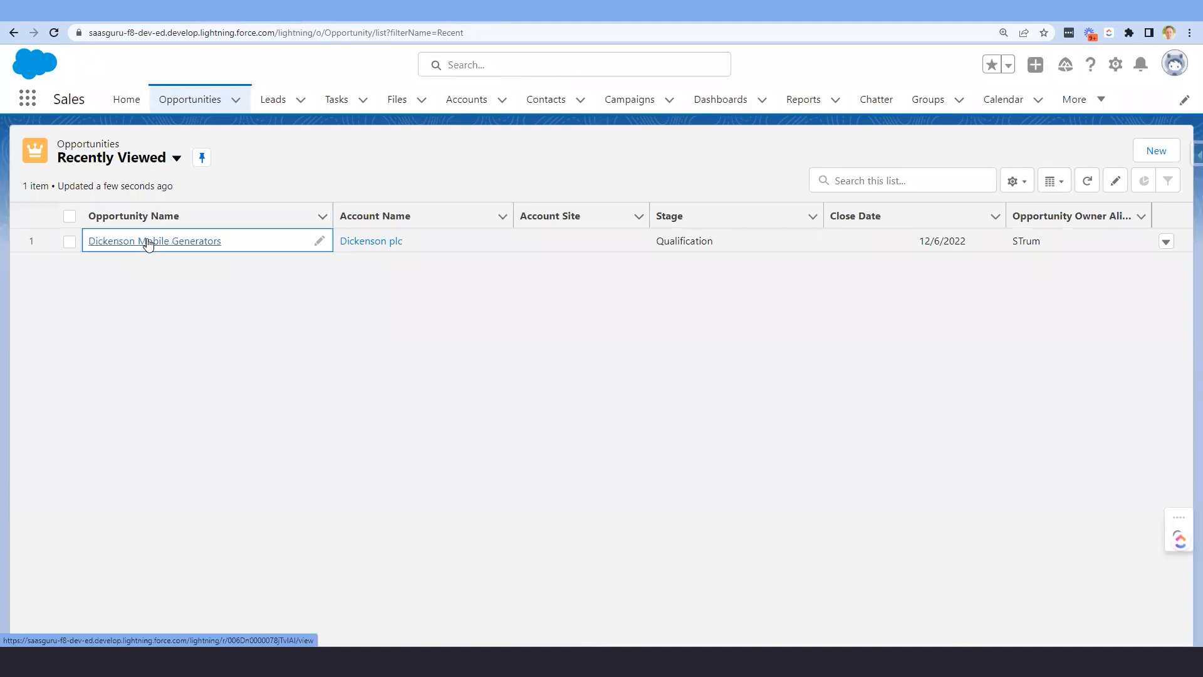
Open the Dickenson Mobile Generators opportunity and examine the Fields and Additional Fields sections under Details
left_click(148, 241)
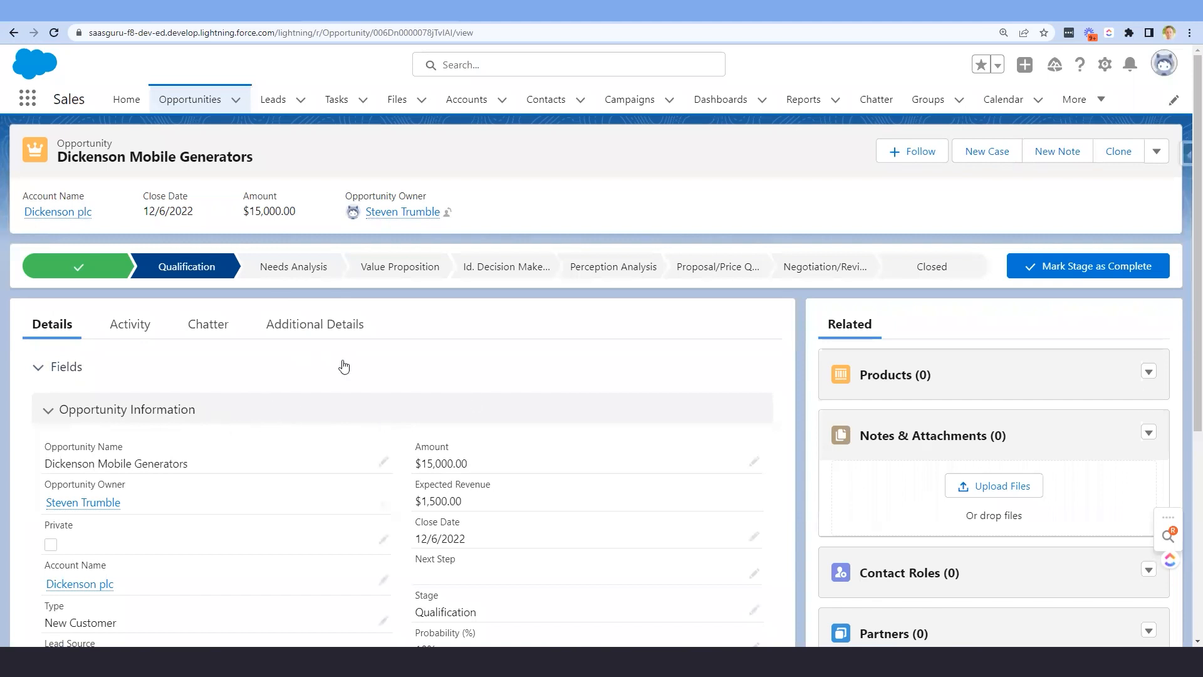
scroll(1186, 365, "down", 2)
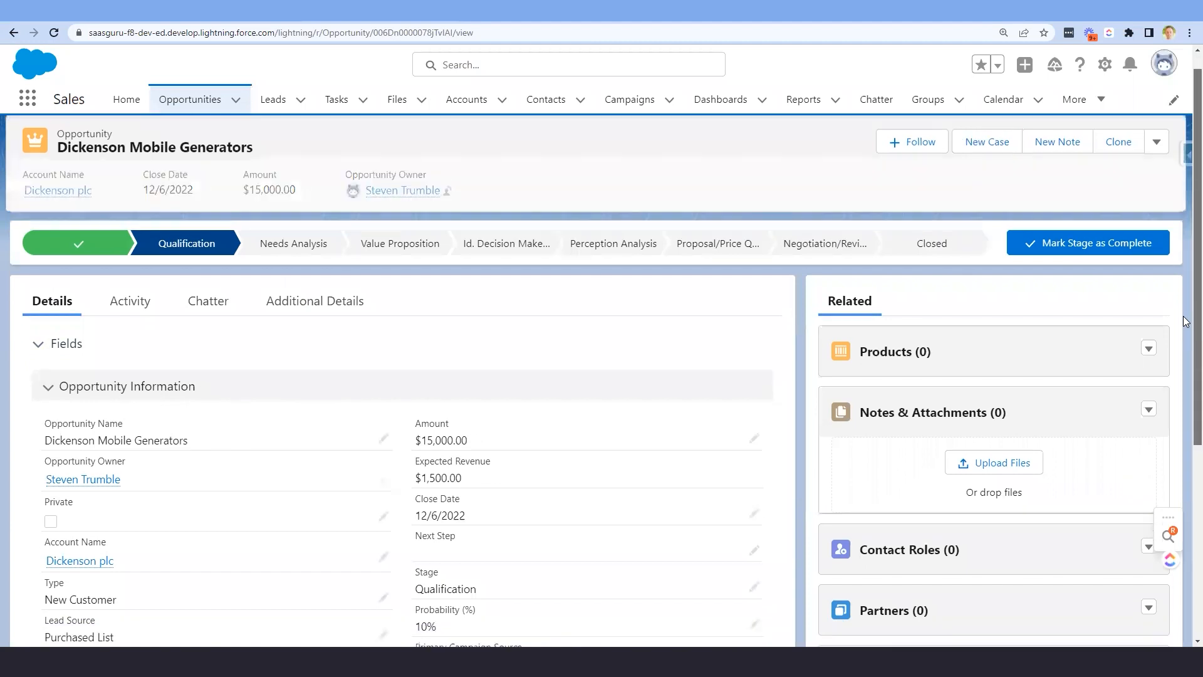
scroll(1186, 366, "down", 1)
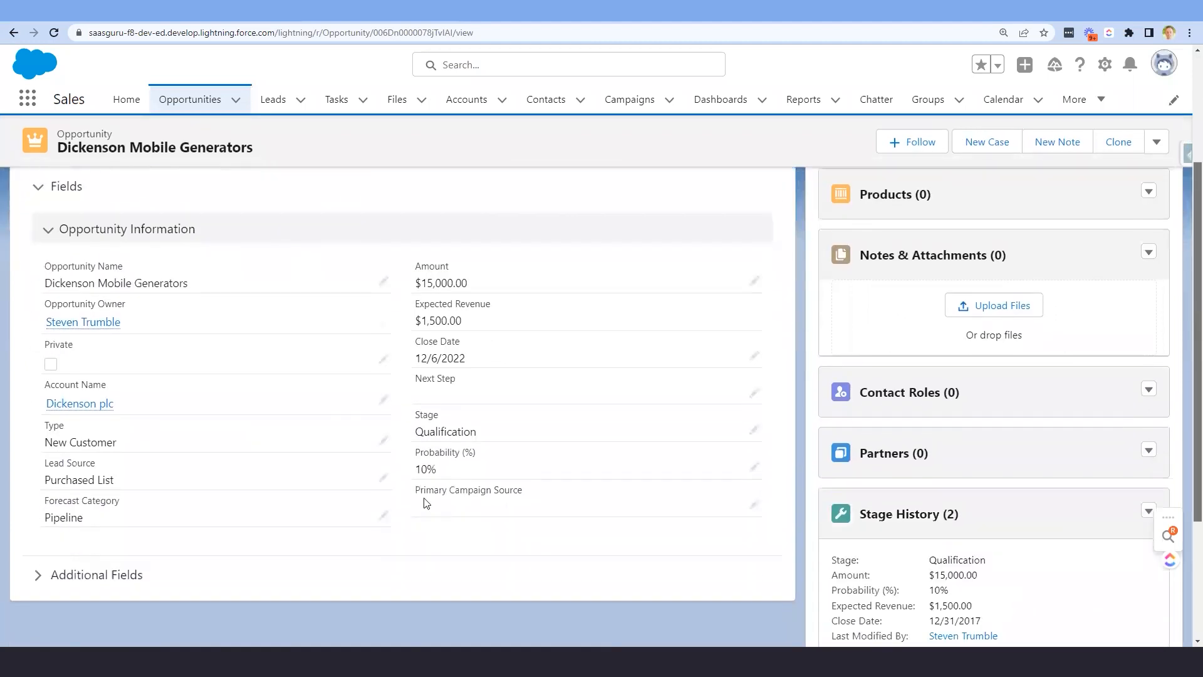
left_click(38, 577)
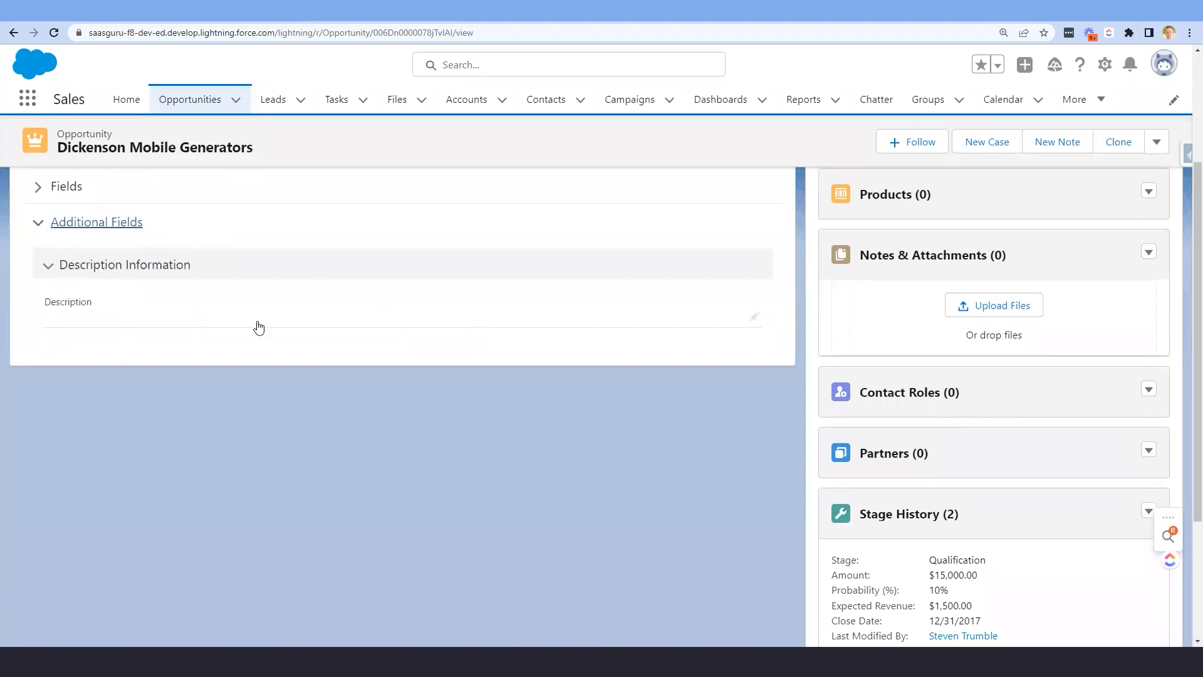
scroll(137, 369, "up", 3)
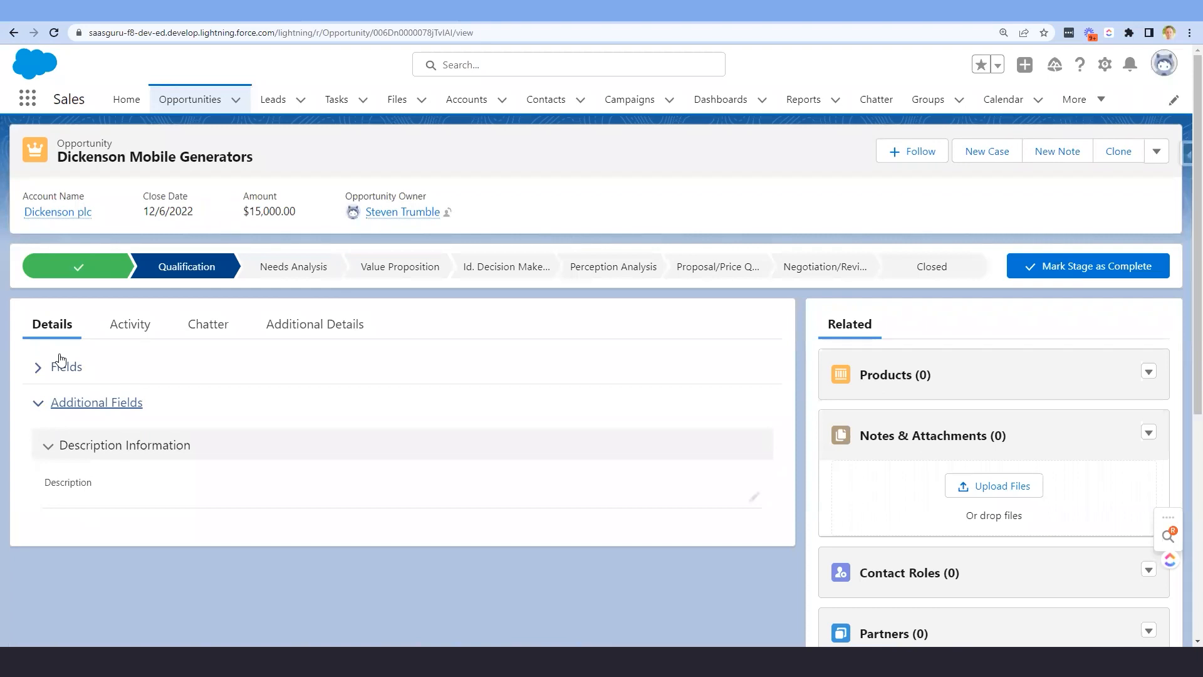
left_click(107, 370)
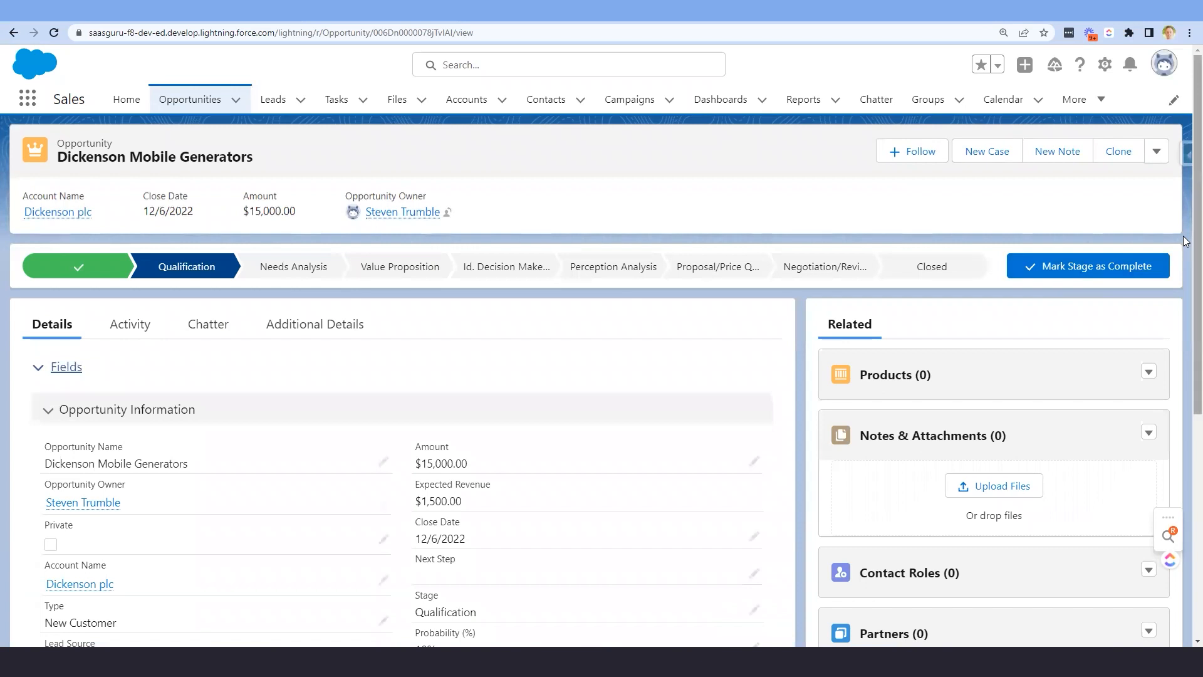
scroll(1187, 319, "down", 2)
scroll(1186, 319, "down", 2)
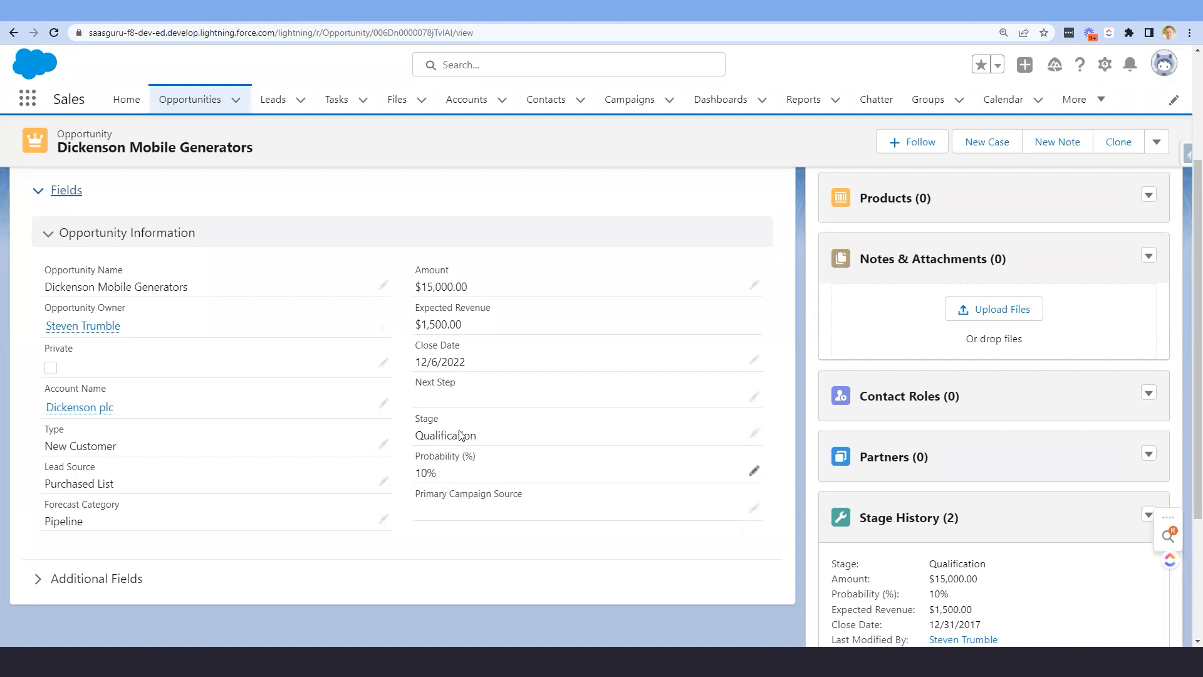
Set the opportunity's Stage to Closed Lost without saving and check which field the change notice lists
left_click(755, 434)
left_click(517, 490)
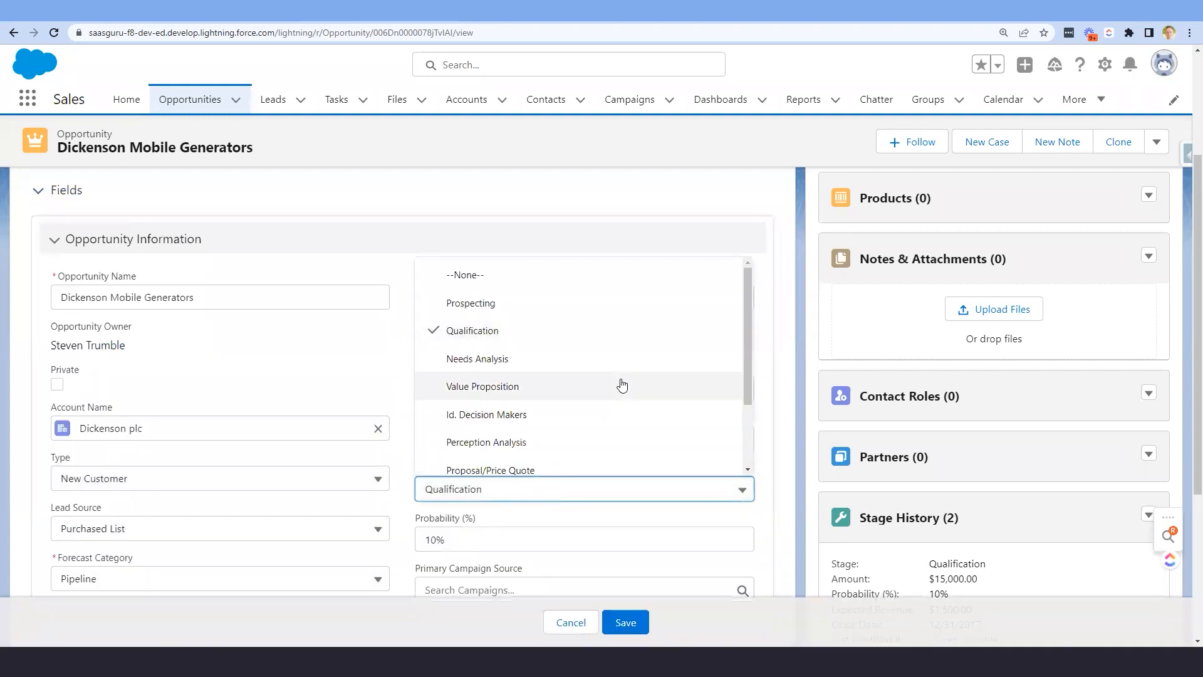
scroll(618, 384, "down", 5)
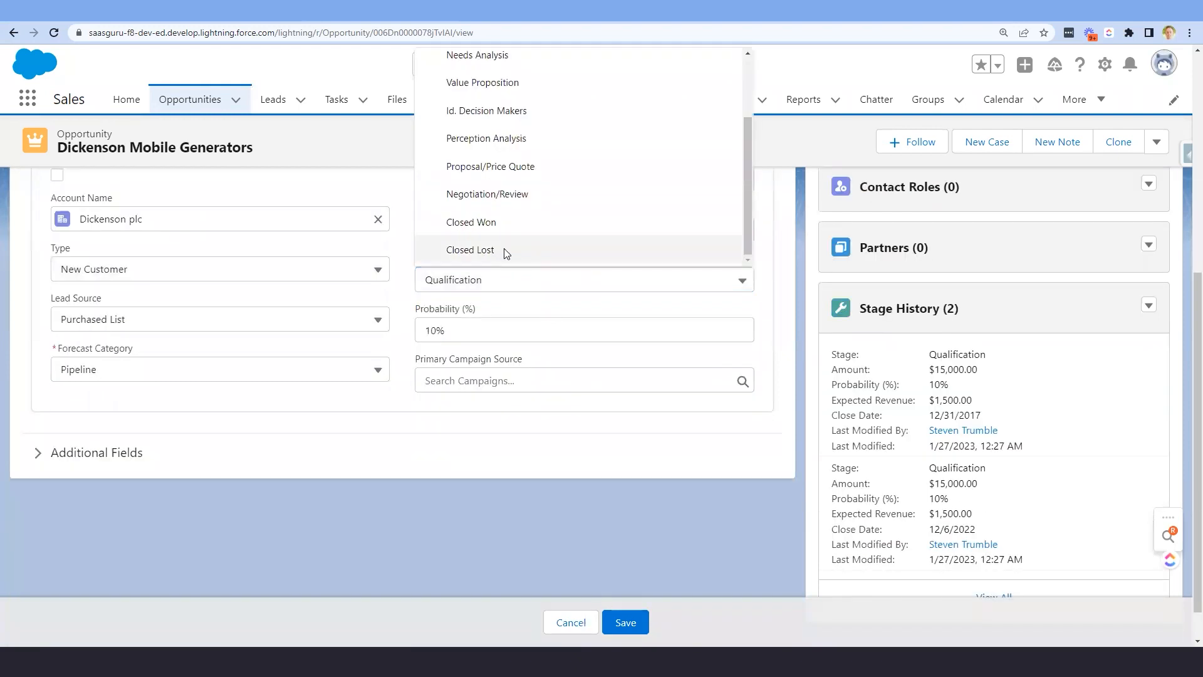
left_click(505, 250)
left_click(430, 310)
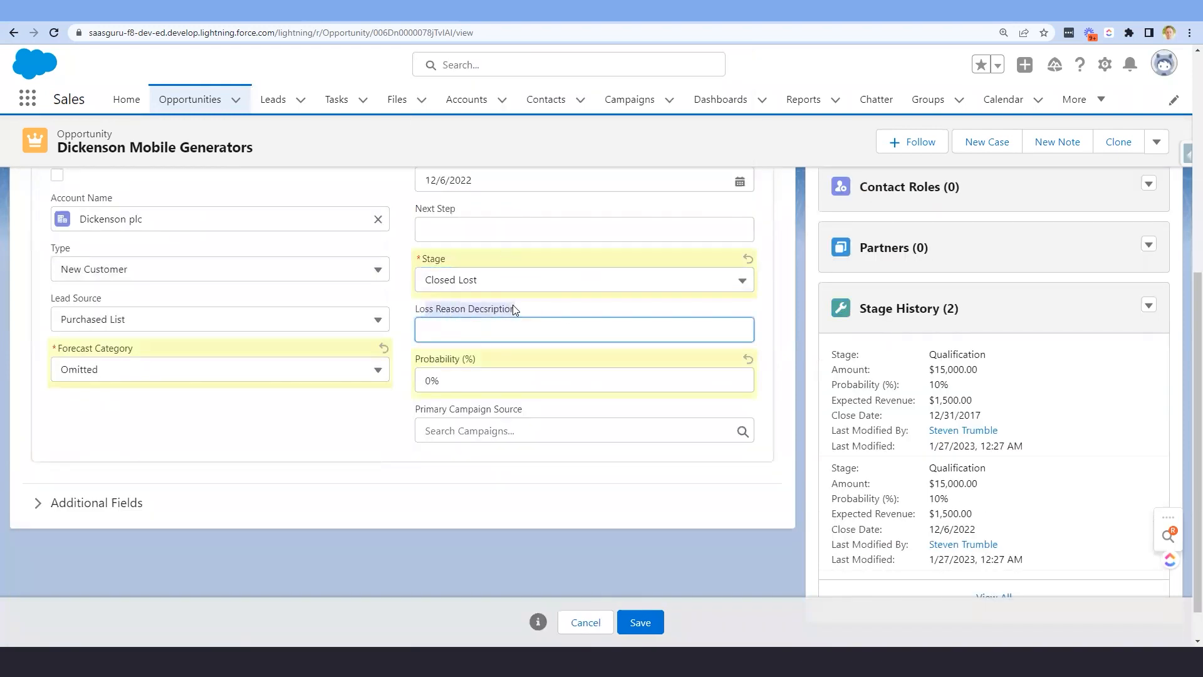
left_click_drag(514, 308, 426, 308)
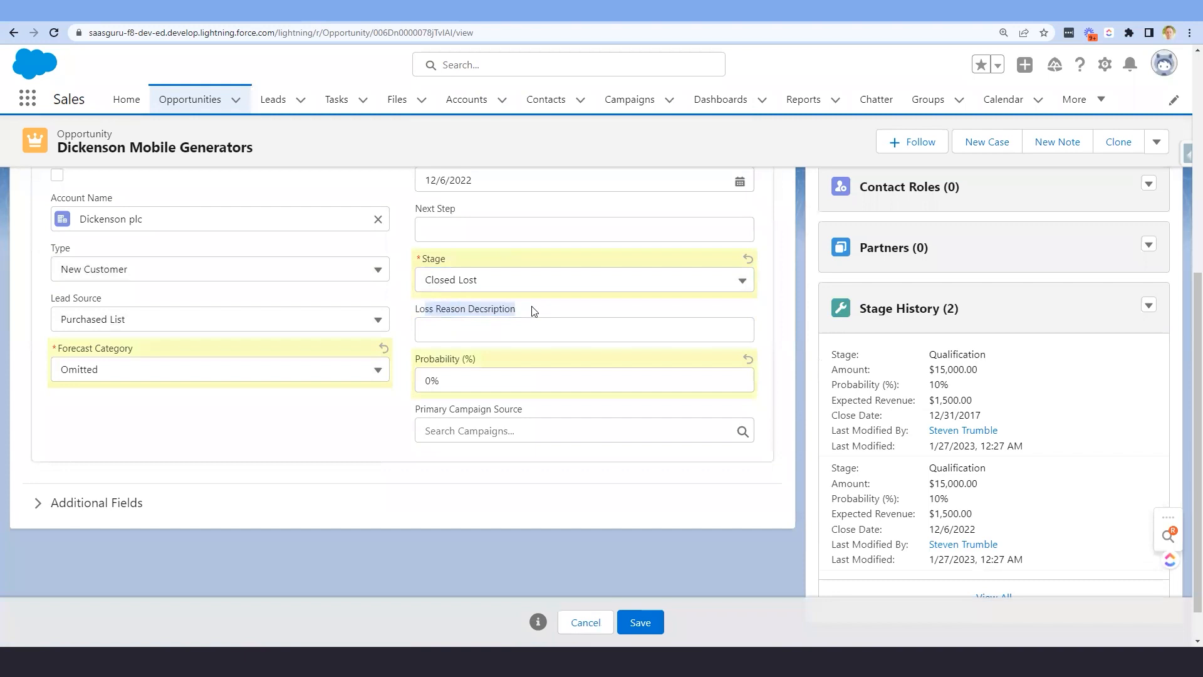
left_click(538, 624)
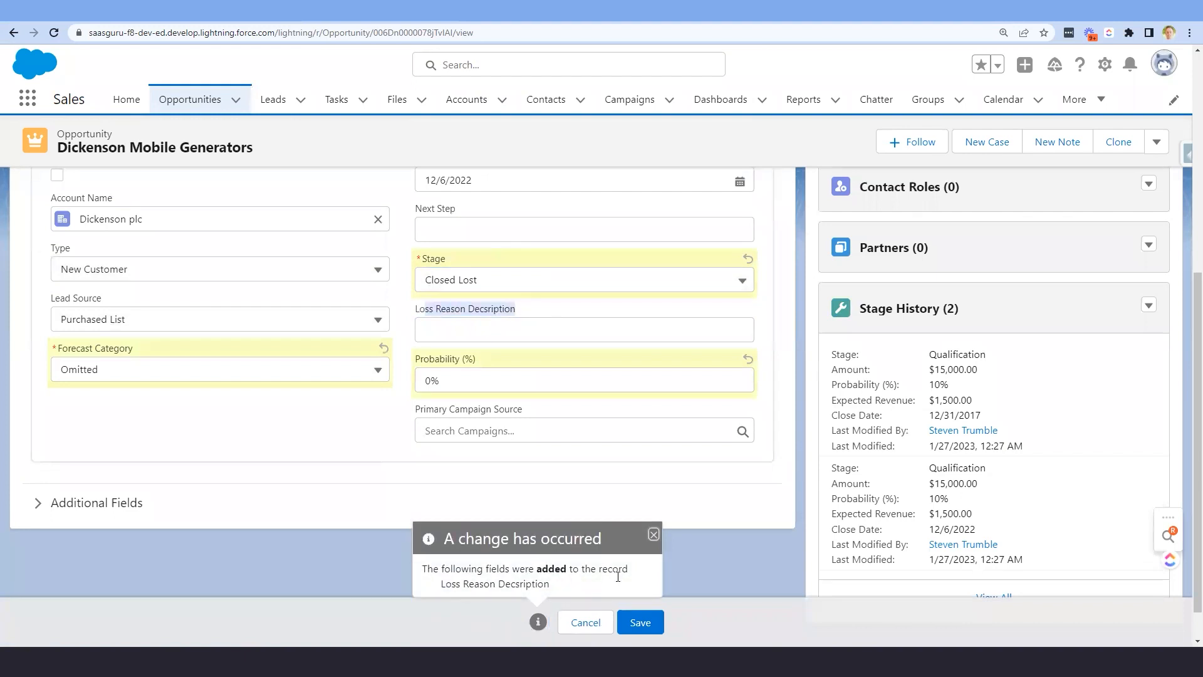
Switch the Stage to Negotiation/Review and check the change notice about the loss reason field
left_click(520, 286)
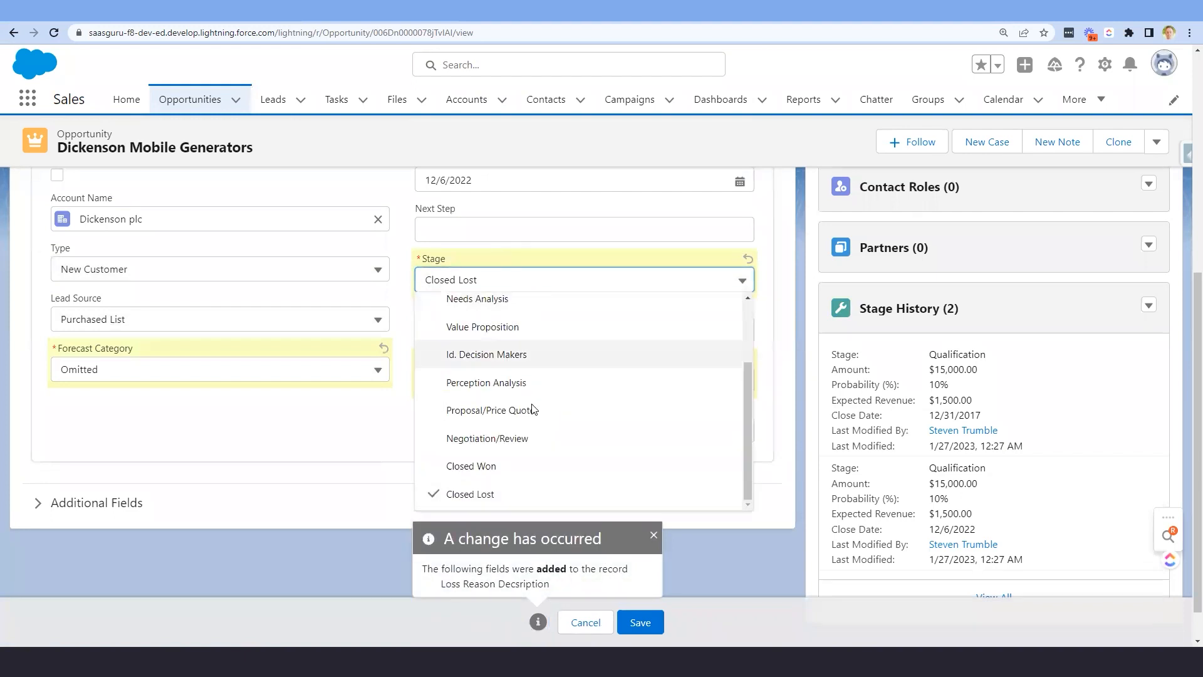
left_click(517, 438)
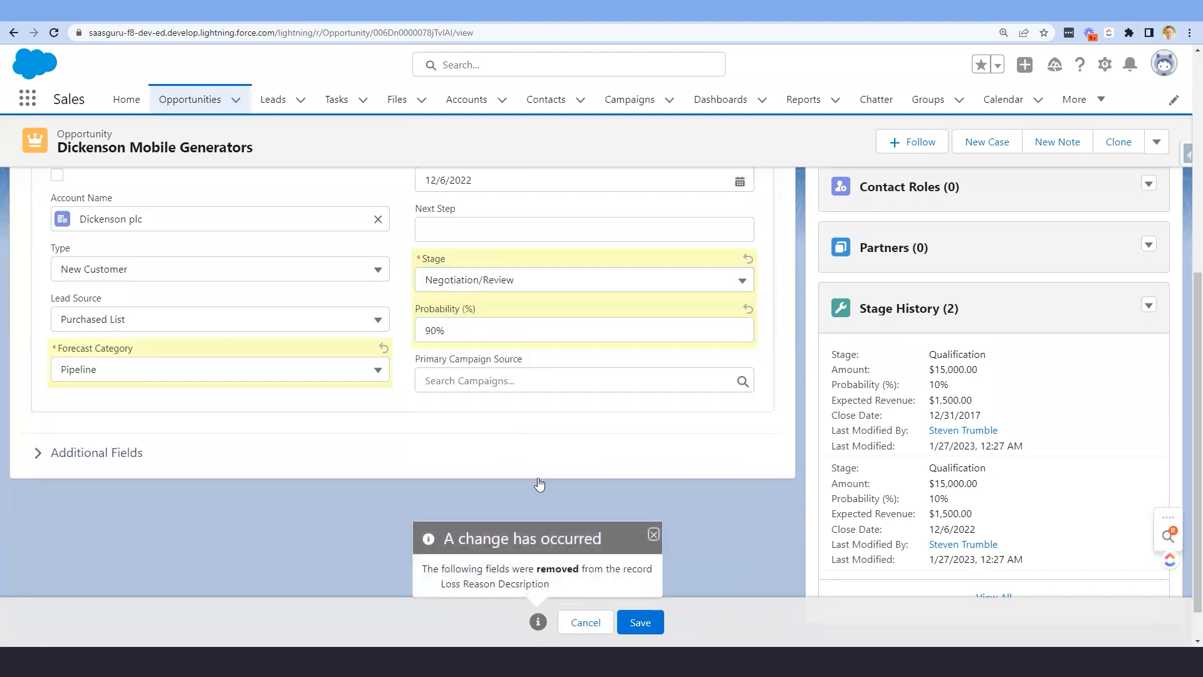
left_click_drag(549, 584, 582, 559)
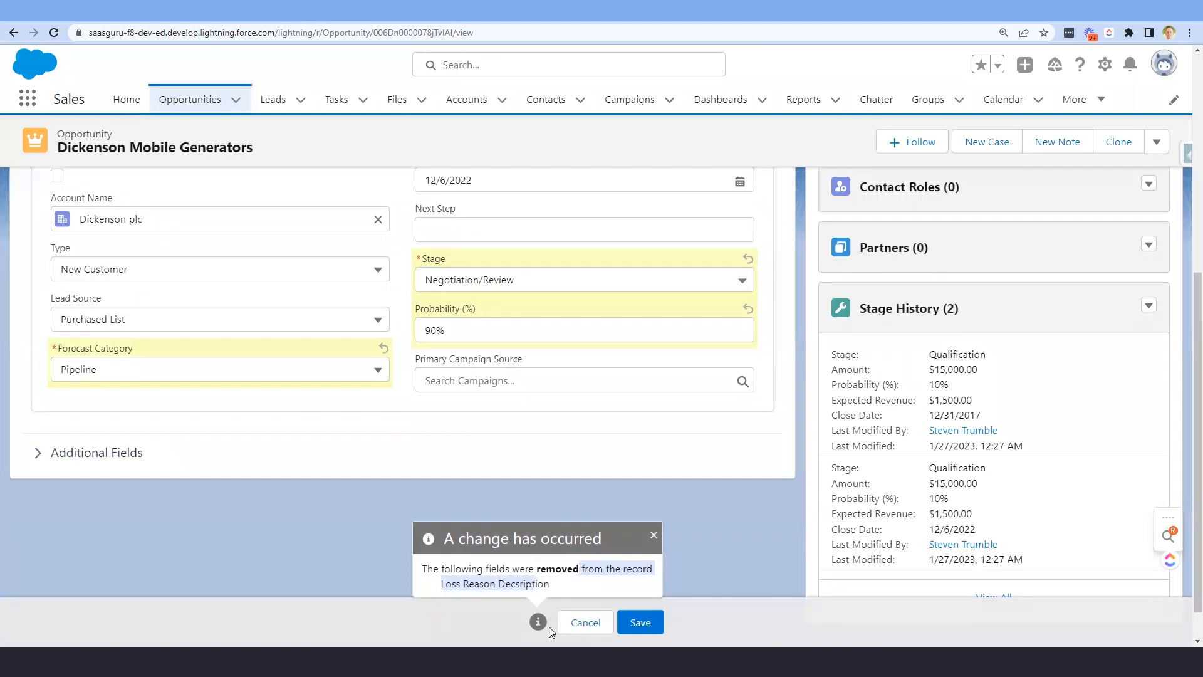
left_click(540, 625)
left_click(540, 625)
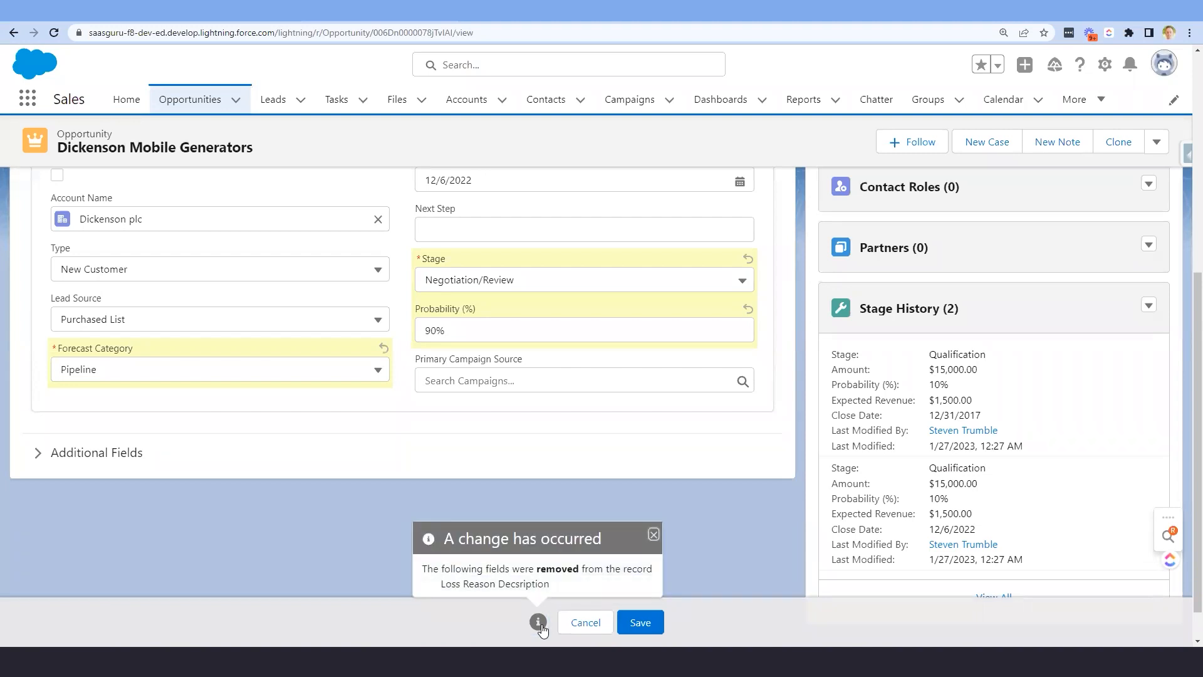
Set the Stage to Closed Lost, enter "out bid by competitor" as the loss reason description, and save the opportunity
left_click(525, 288)
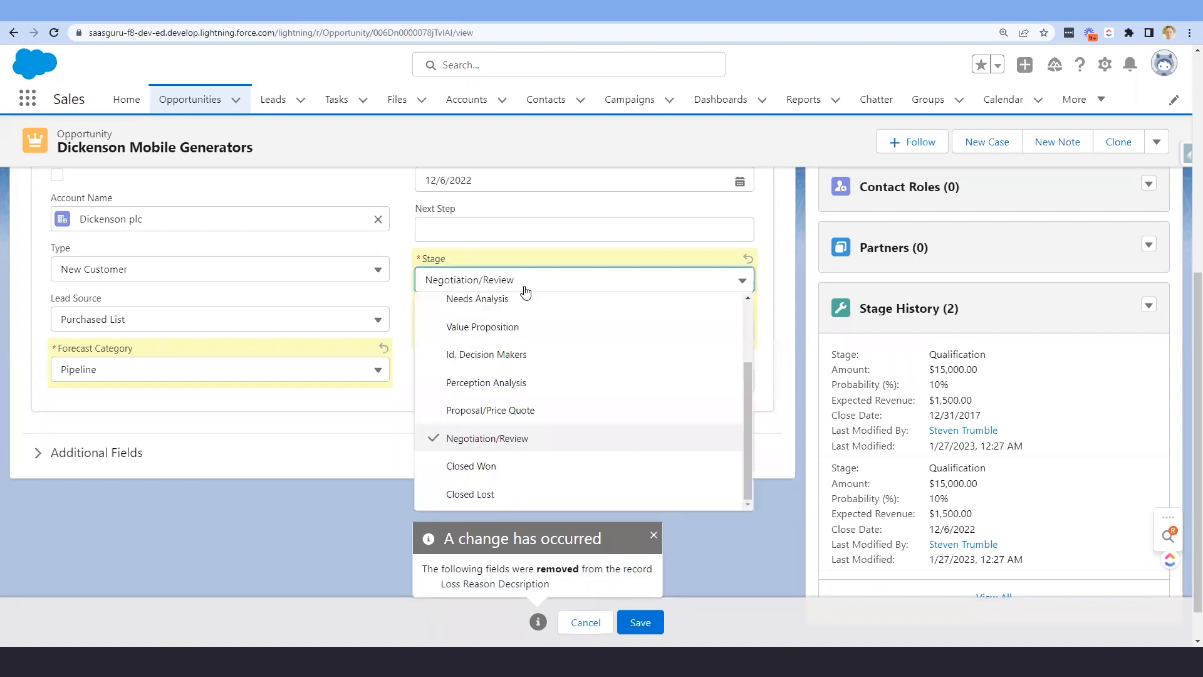
left_click(539, 496)
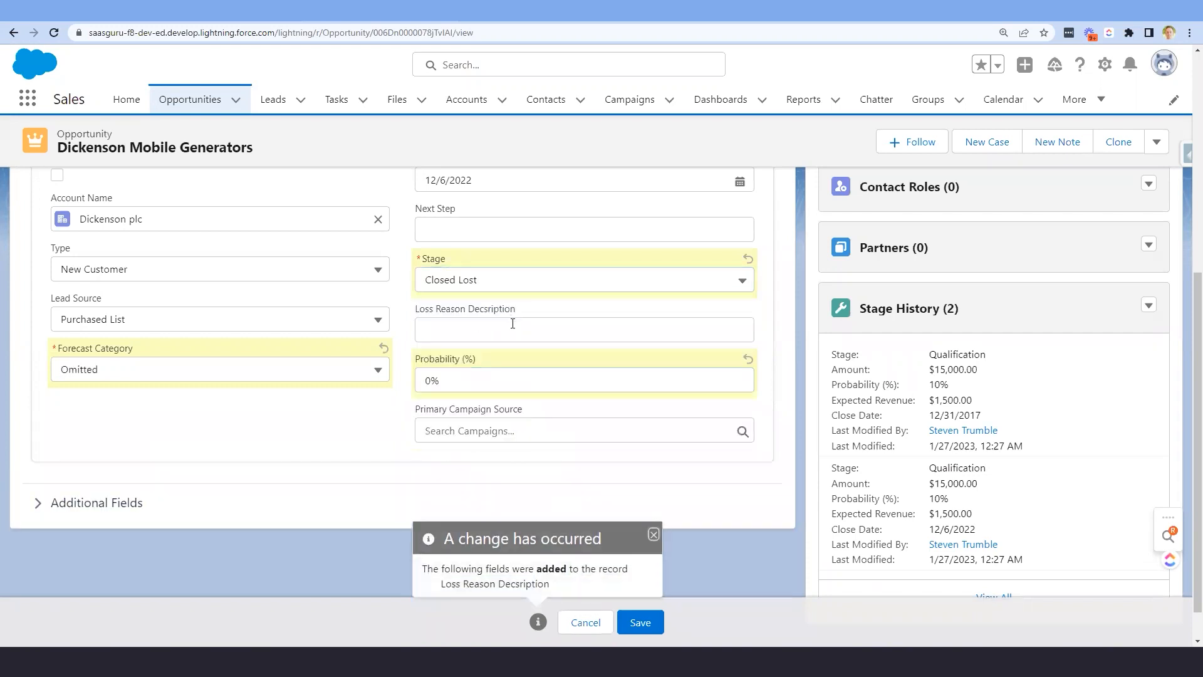
left_click(513, 327)
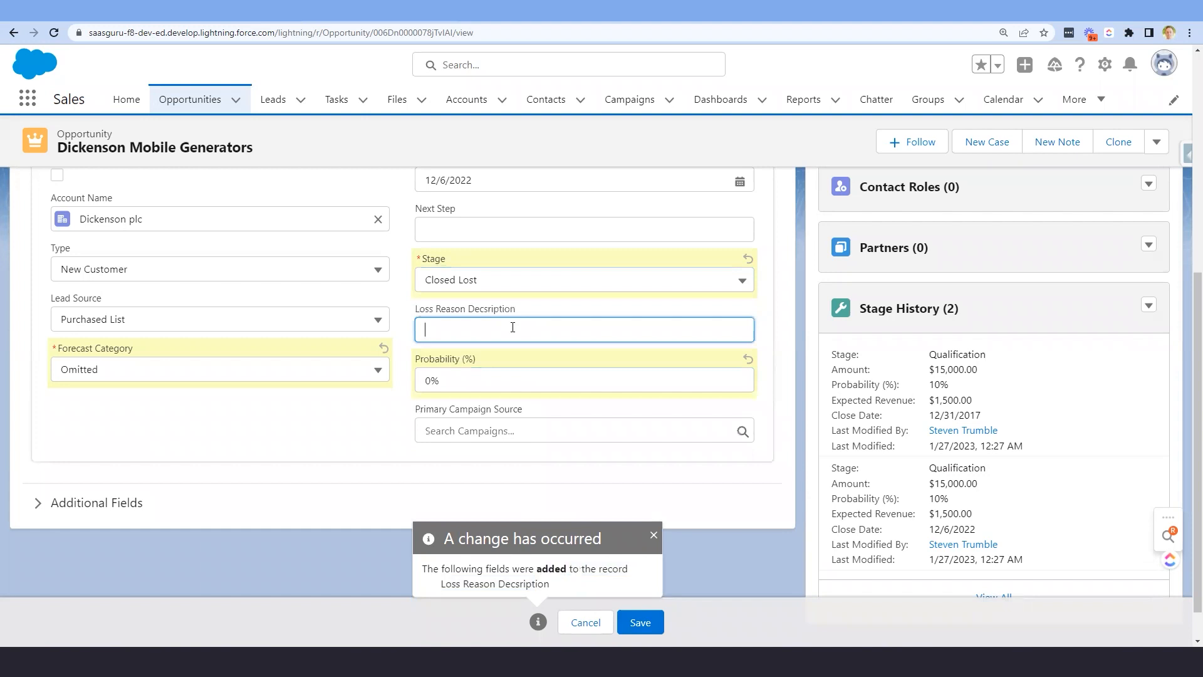
type("out bid by competitor")
left_click(646, 622)
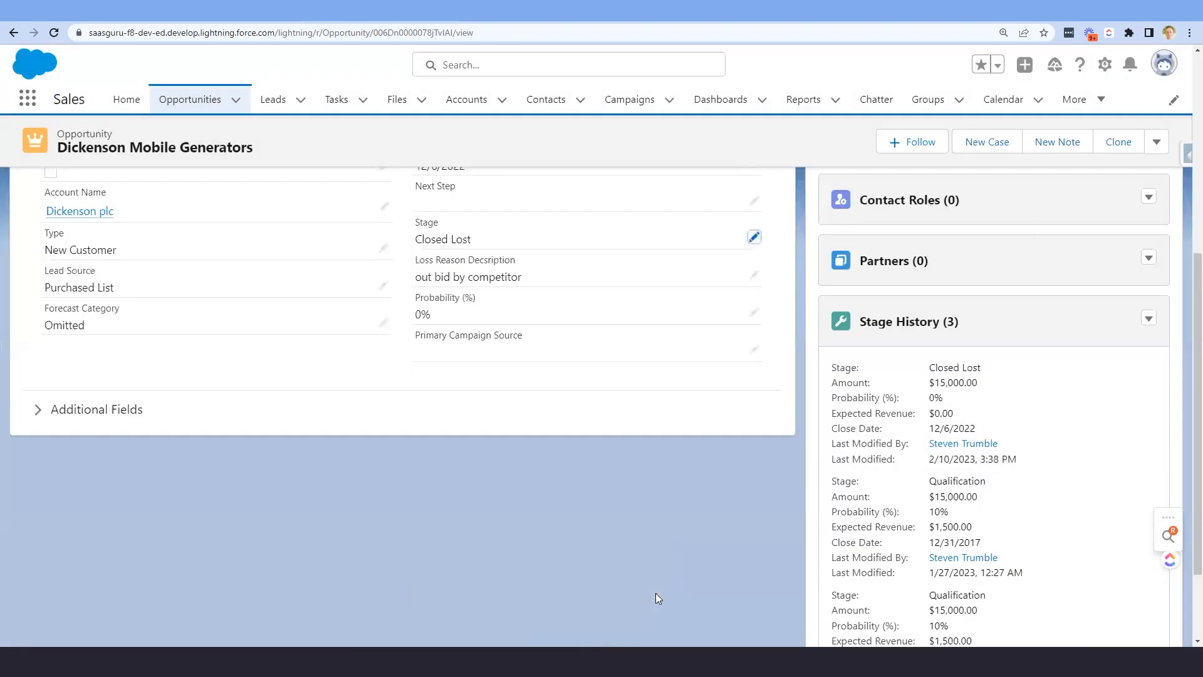
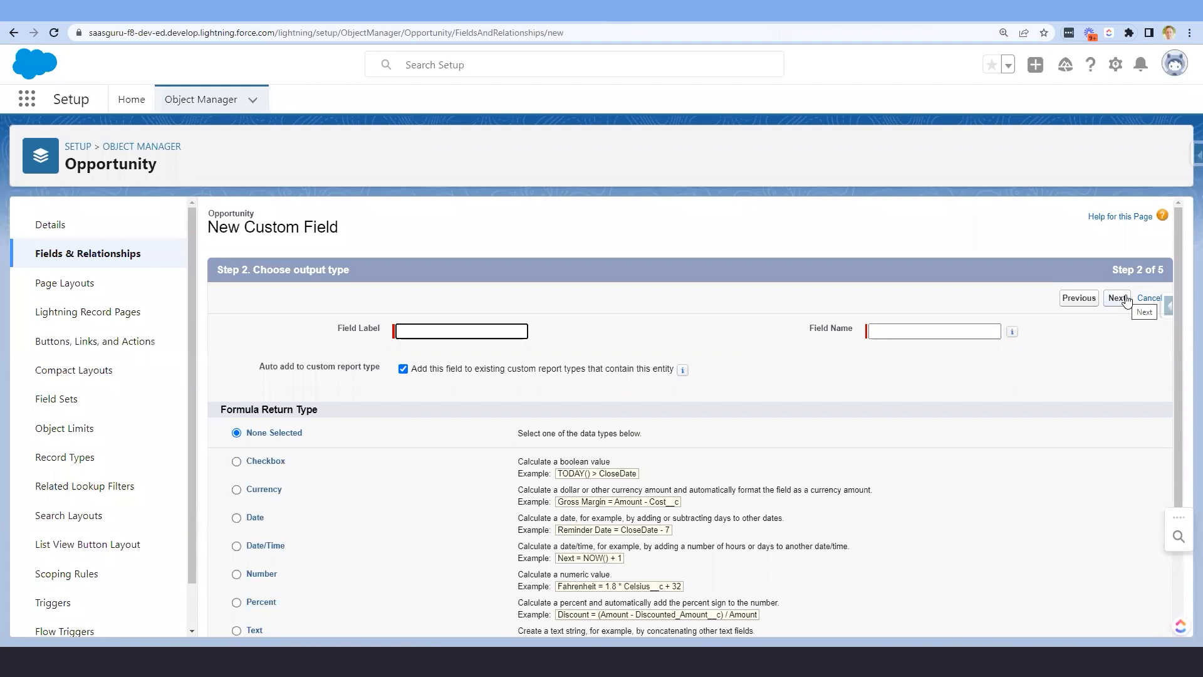
Label the new Opportunity formula field "Running User?" with field name Running_User, choose Checkbox as return type, and continue to the formula
left_click(272, 462)
left_click(504, 326)
type("Running User?")
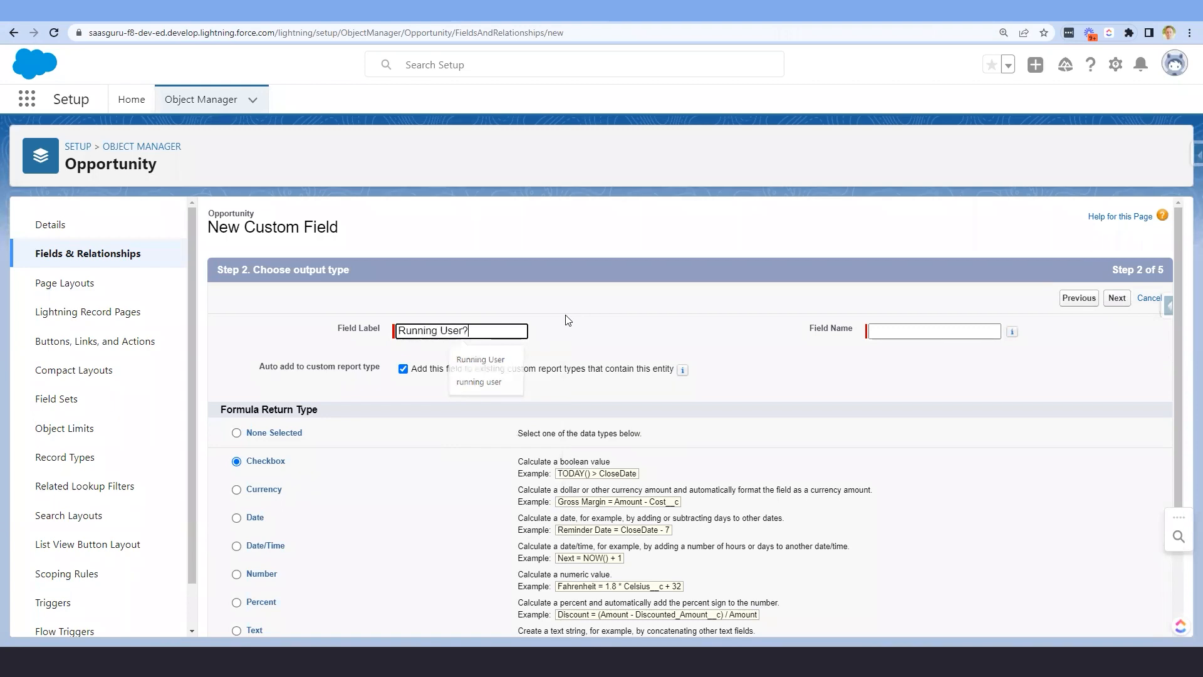
key("Return")
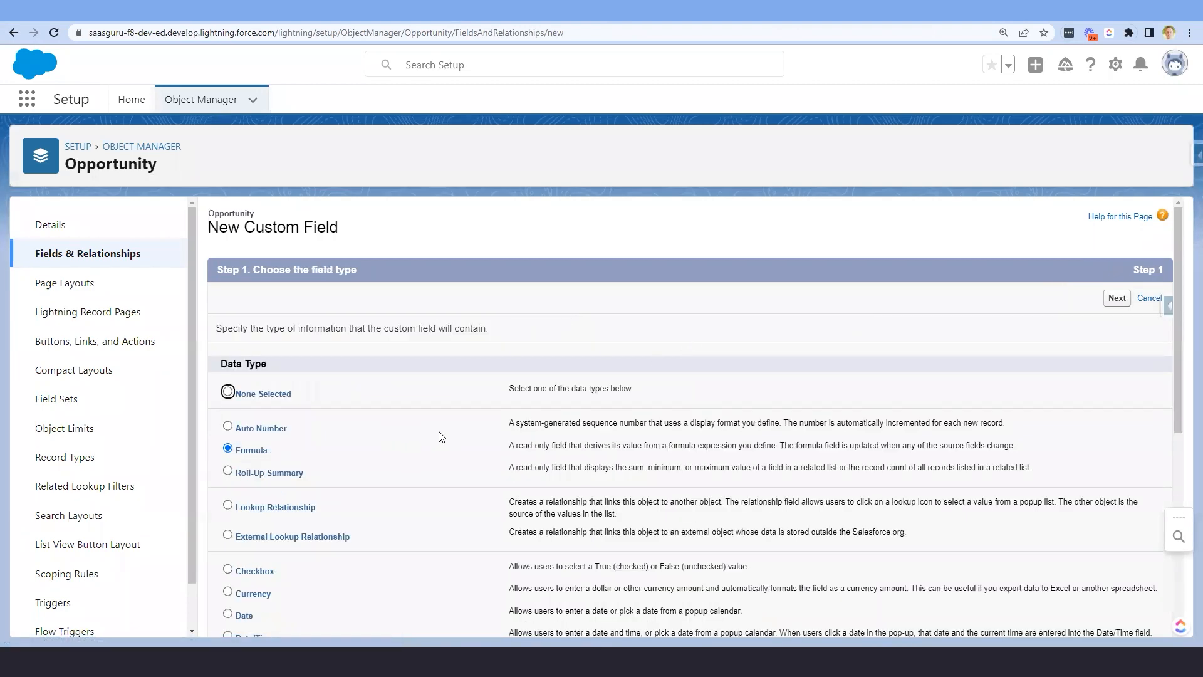
scroll(777, 410, "down", 3)
scroll(854, 359, "up", 3)
left_click(1115, 298)
left_click(526, 331)
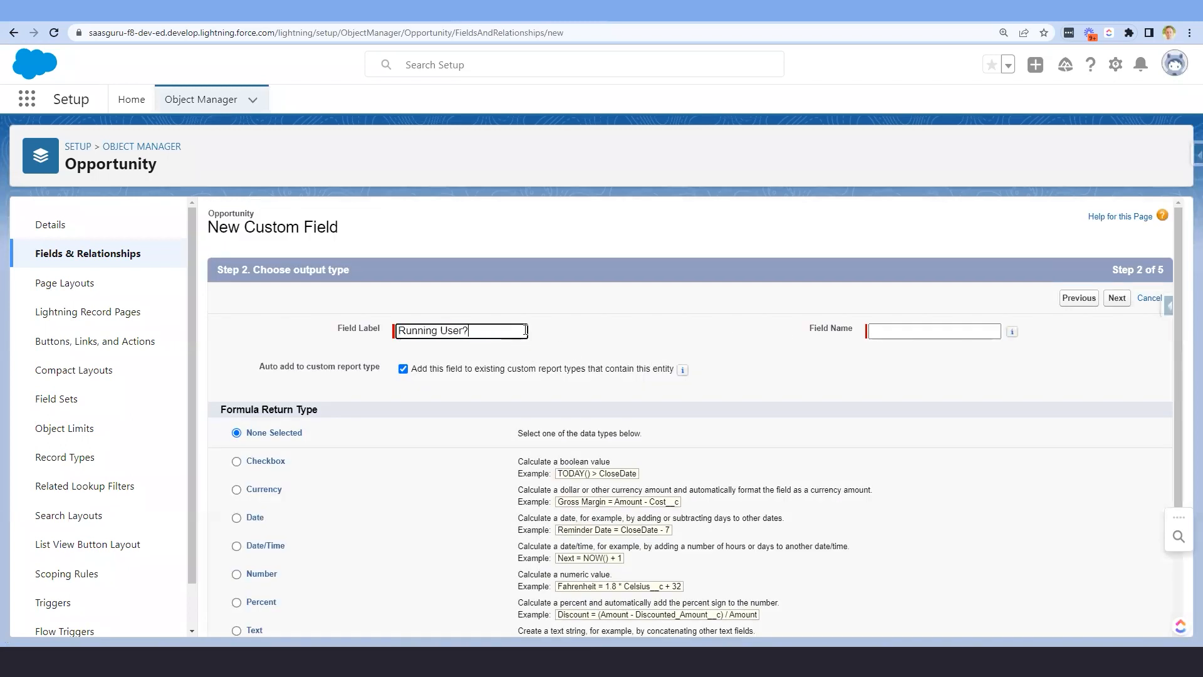
key("Tab")
left_click(277, 466)
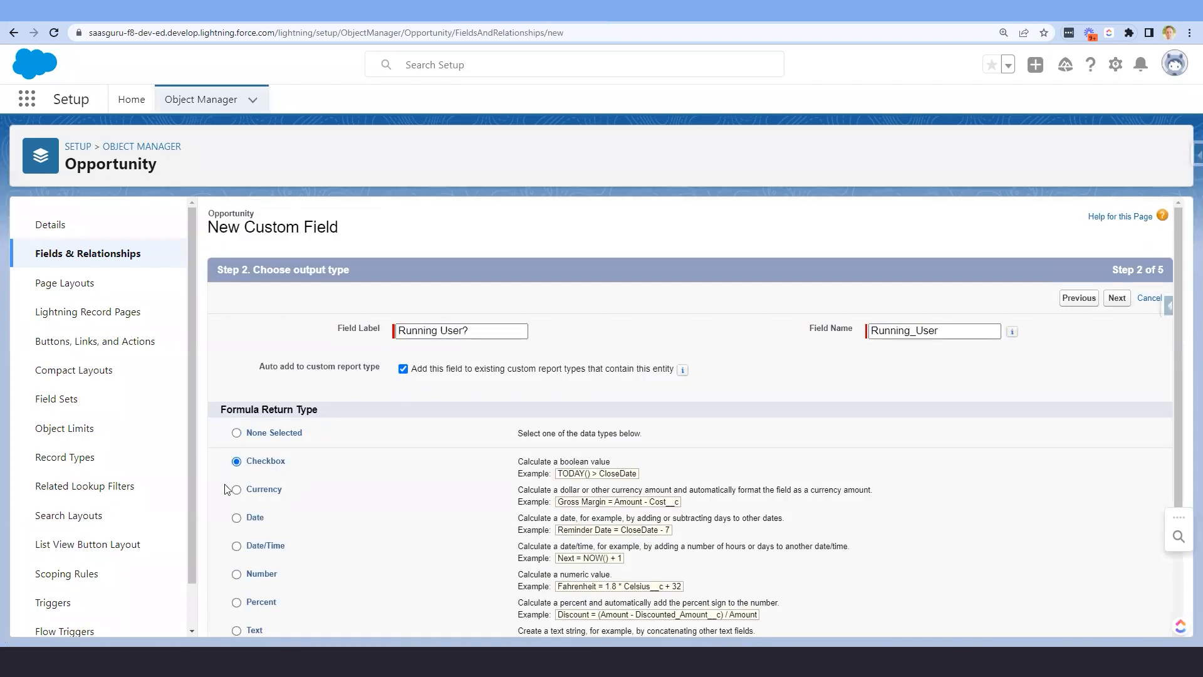
left_click(1117, 298)
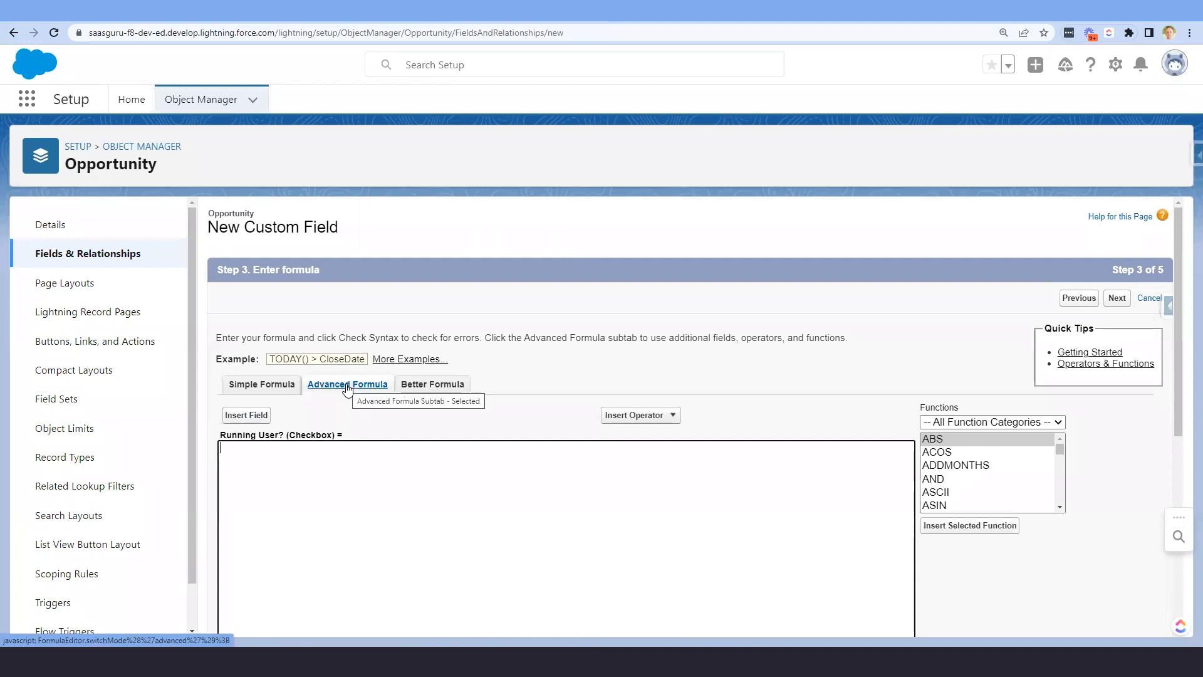
Insert the current user's User ID field ($User.Id) into the advanced formula
left_click(262, 418)
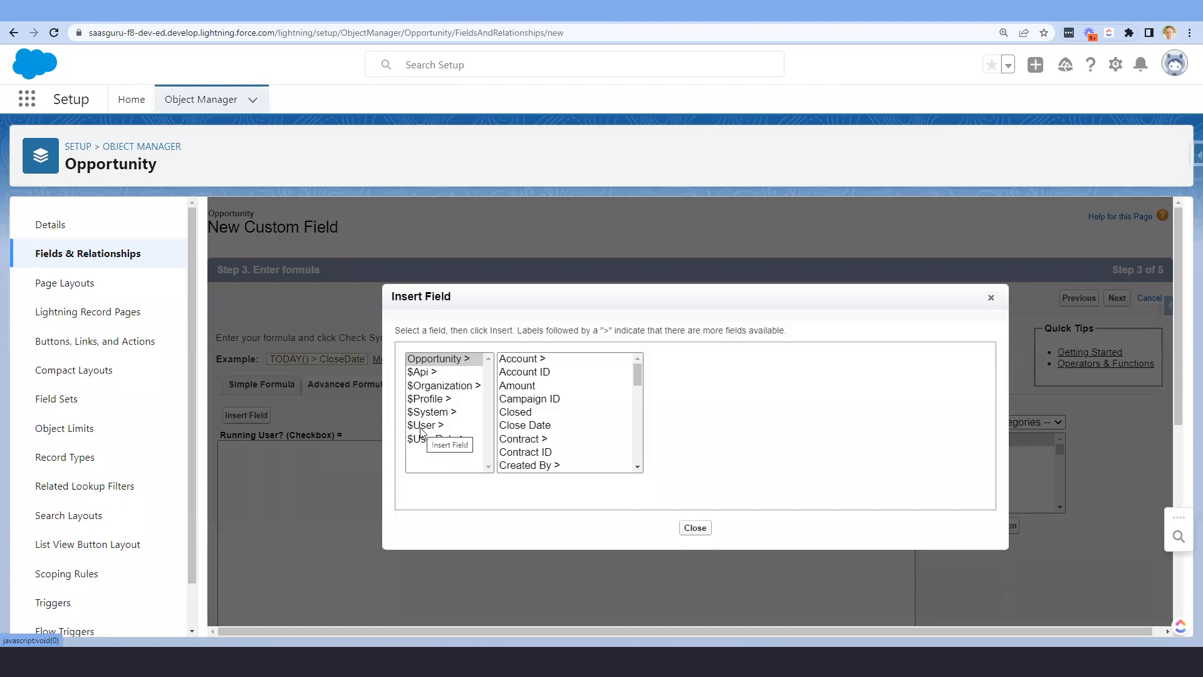
left_click(423, 413)
left_click(431, 424)
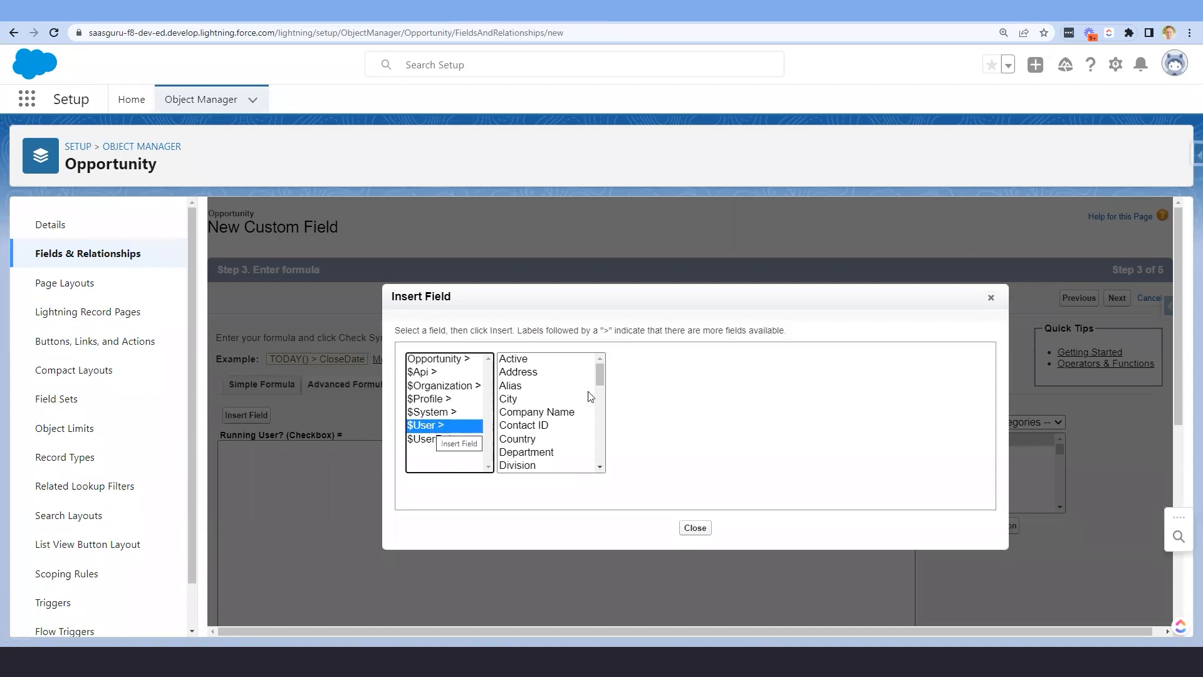
left_click_drag(602, 381, 599, 458)
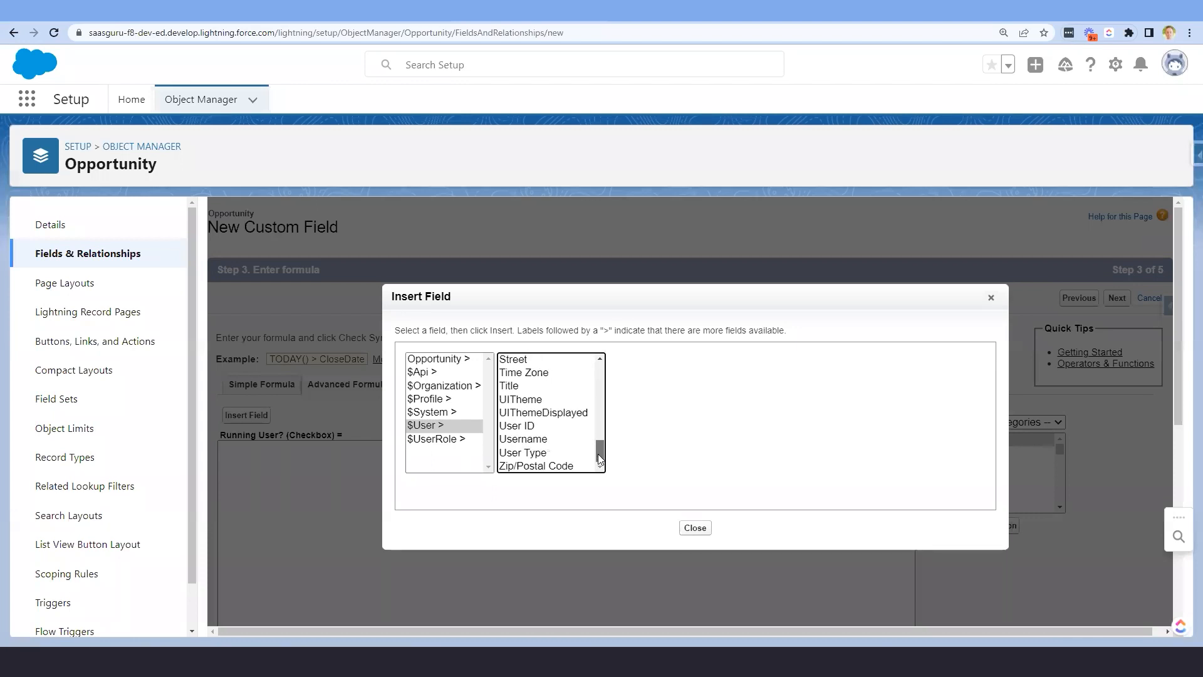
left_click(549, 427)
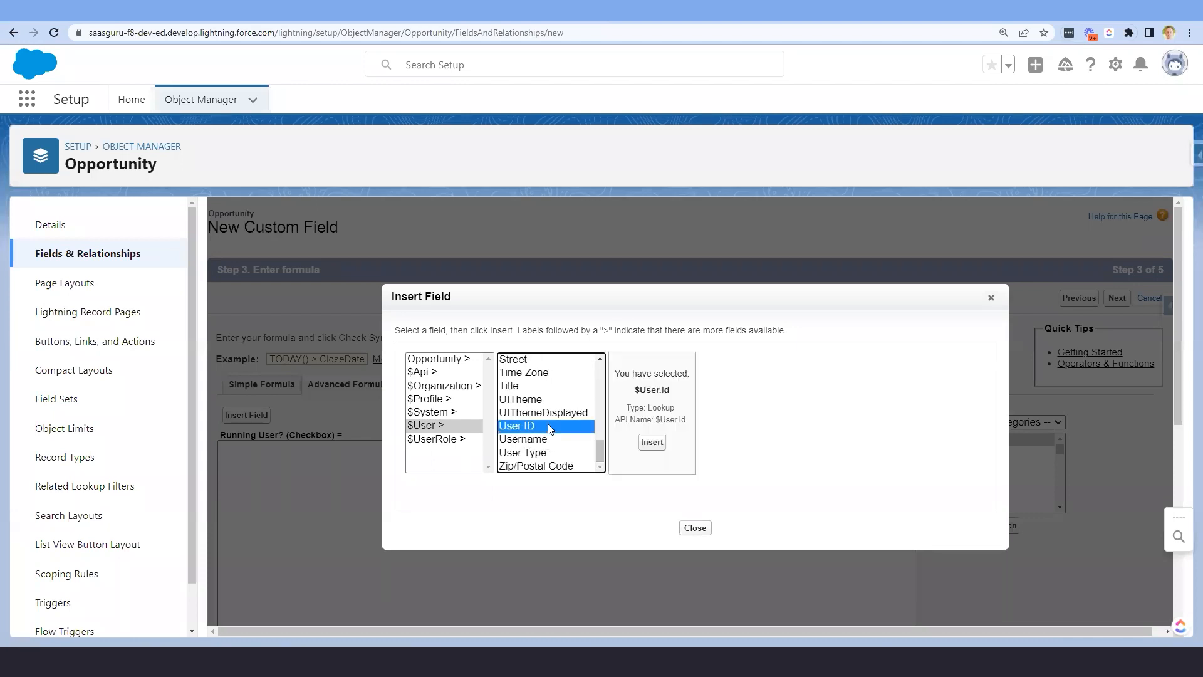
left_click(652, 443)
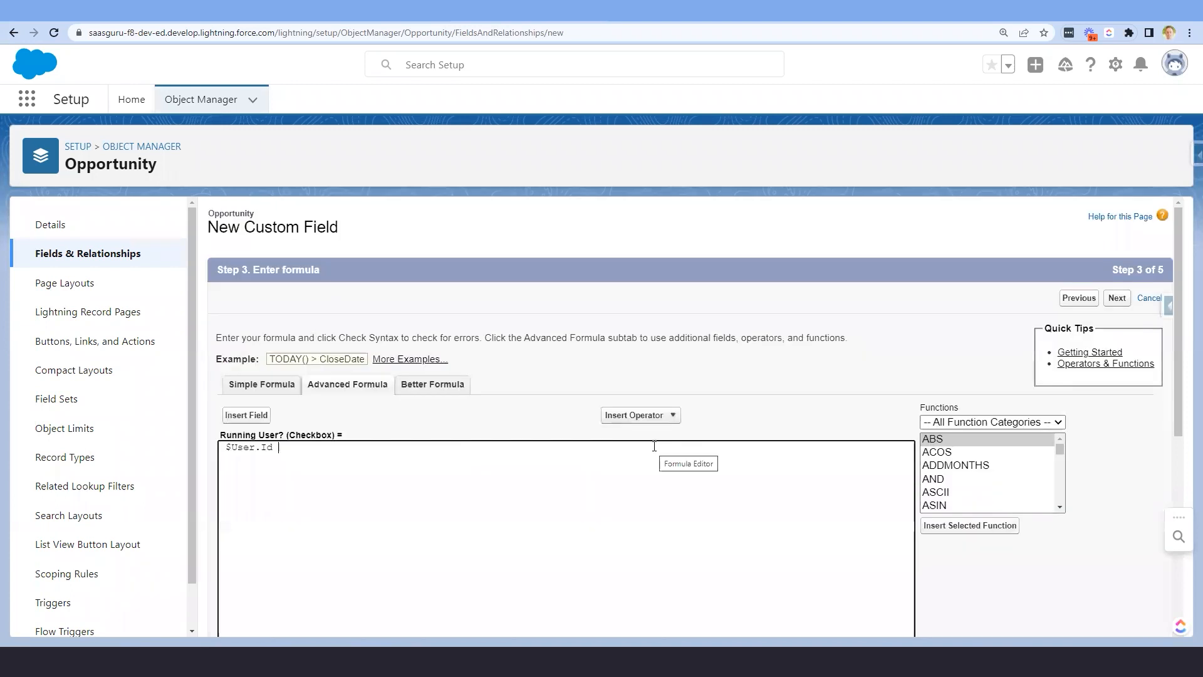
Complete the formula comparison with an equals sign and insert the Opportunity Owner's User ID field (Owner.Id)
type("=")
left_click(258, 415)
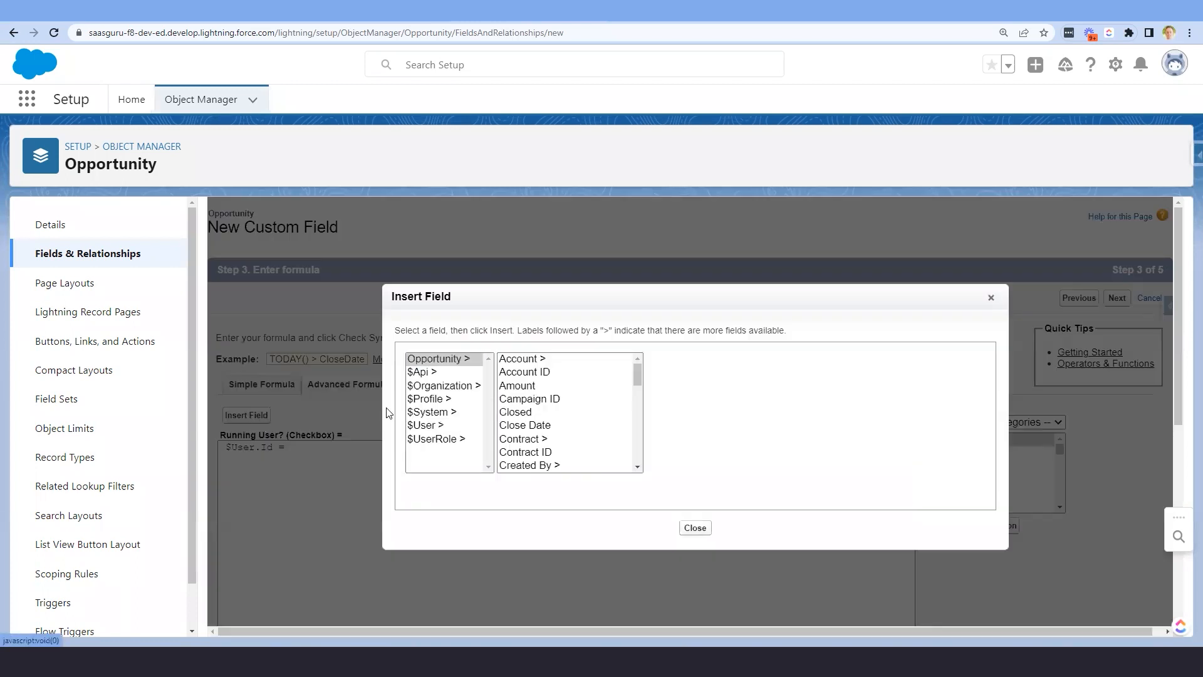
left_click(522, 400)
key("o")
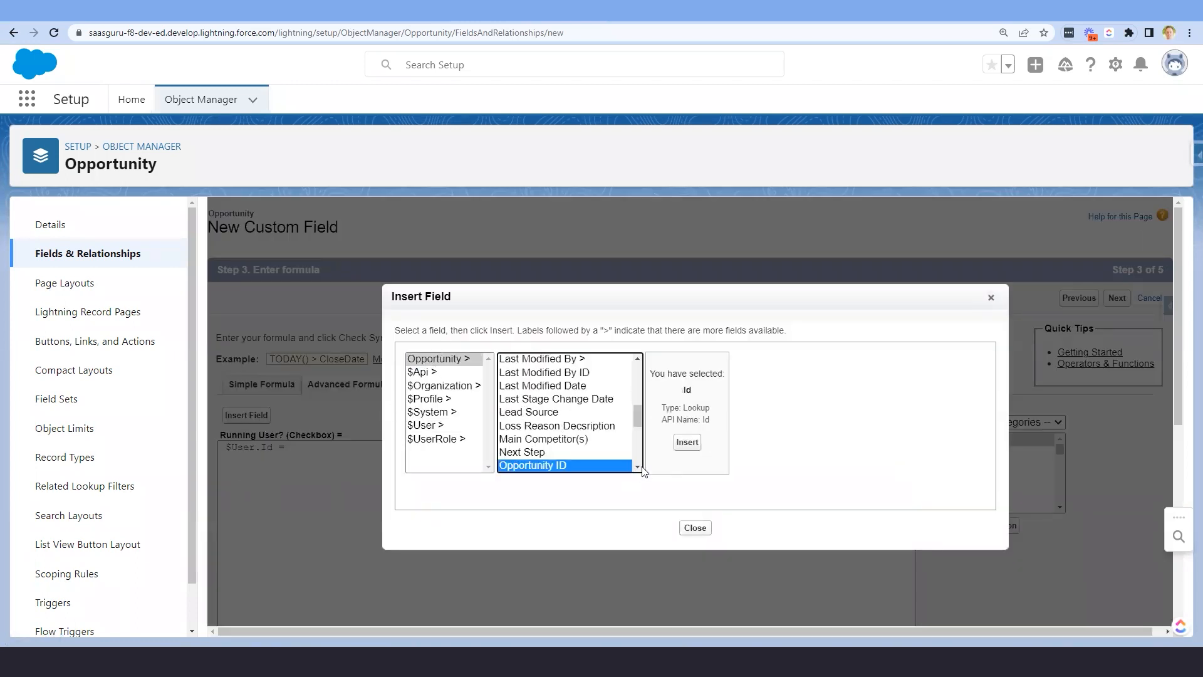
scroll(640, 467, "down", 2)
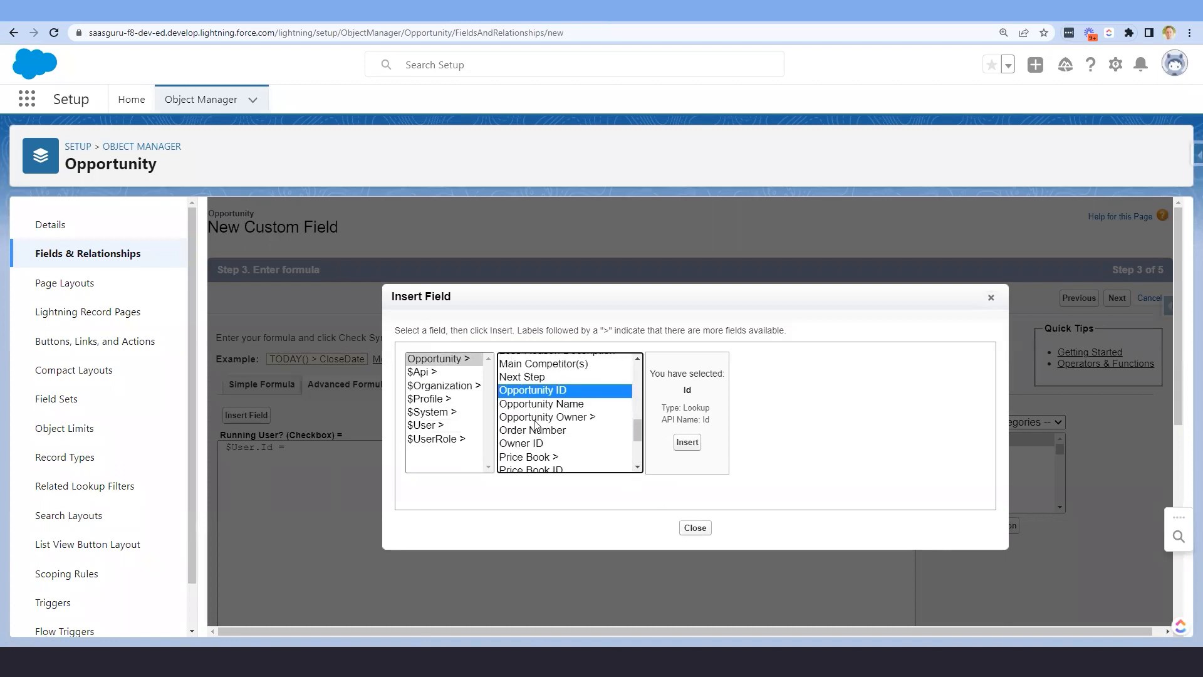
left_click(555, 416)
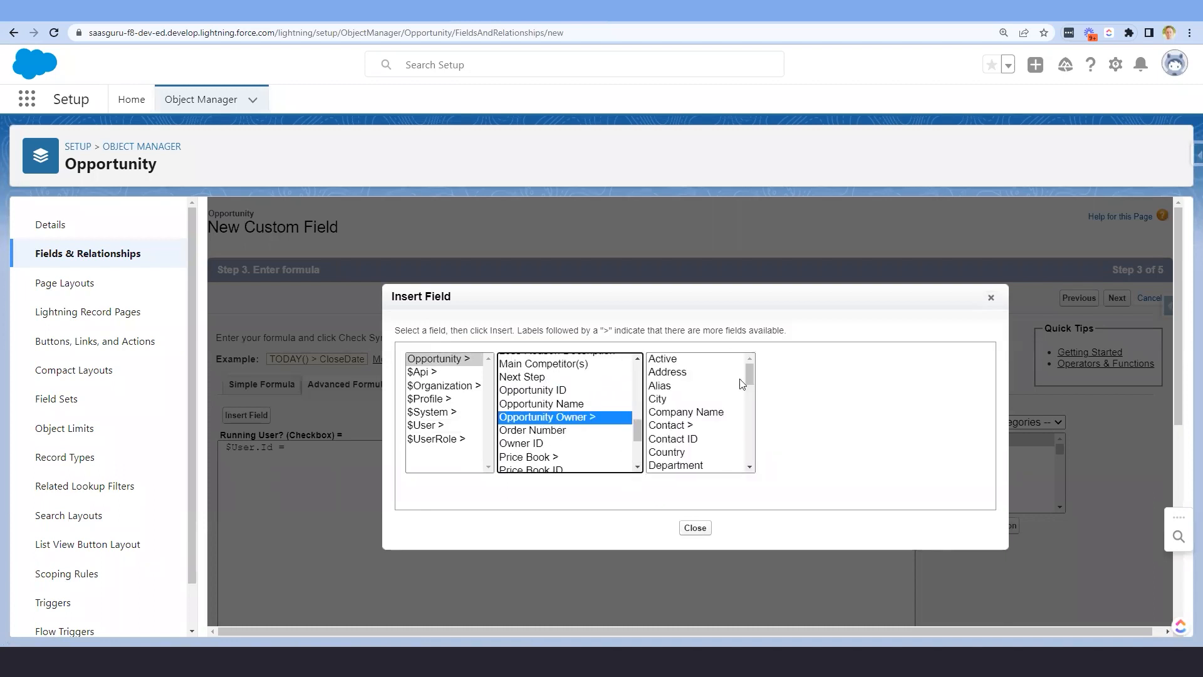
left_click_drag(752, 380, 753, 461)
left_click(698, 428)
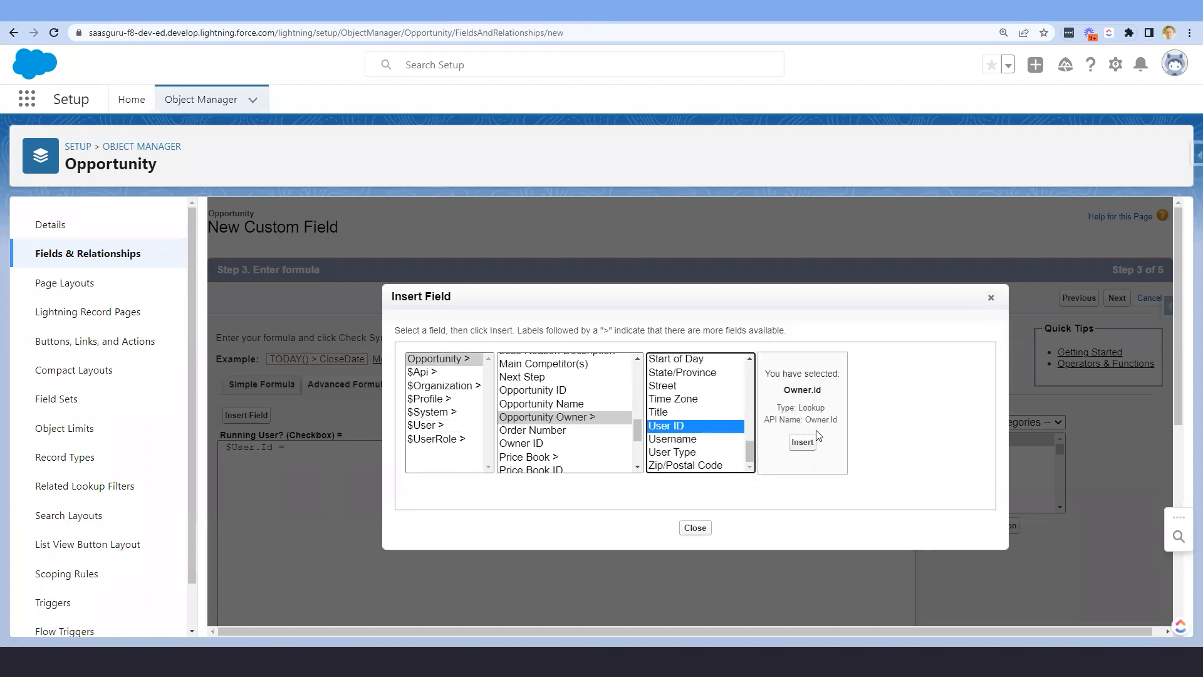
left_click(804, 445)
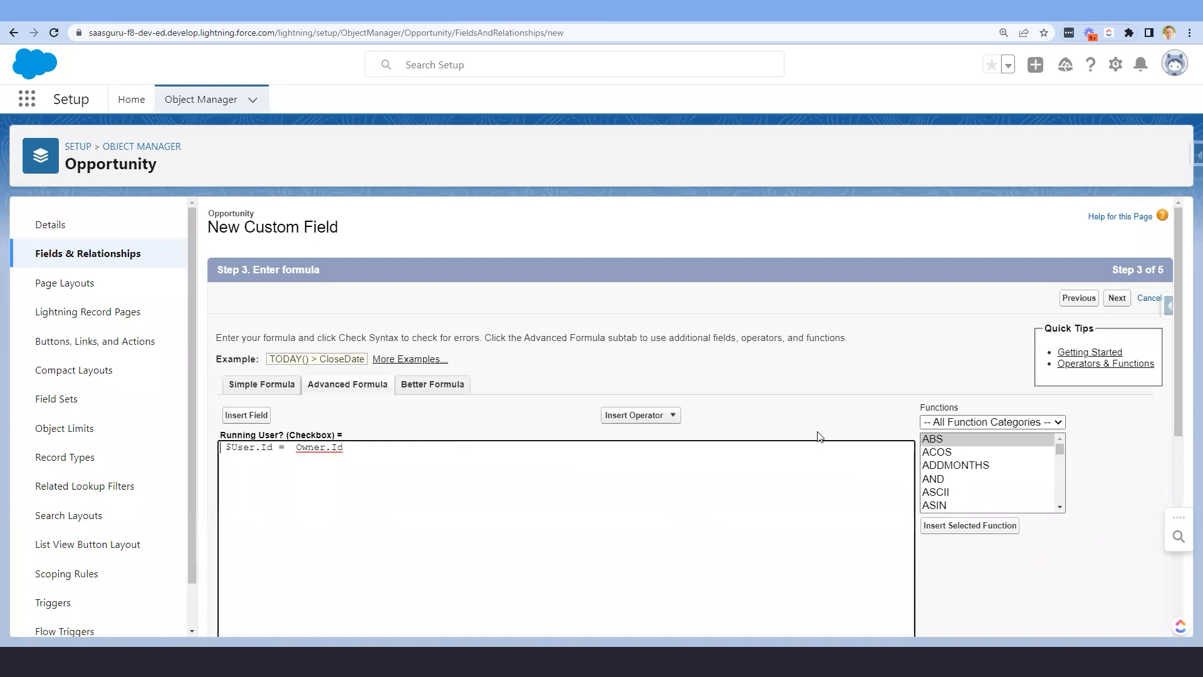
key("Home")
type("IF(")
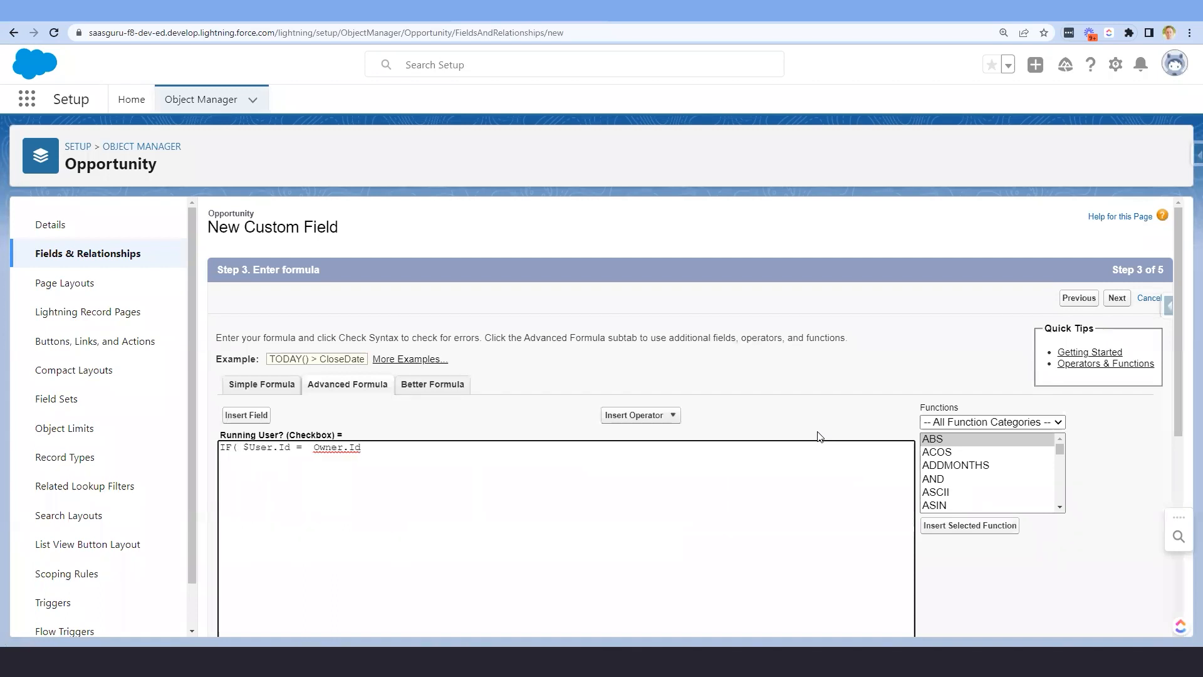
type(", TRUE,")
key("shift+Left")
key("shift+Left")
key("shift+Left")
key("shift+Left")
key("shift+Left")
key("shift+Left")
key("shift+Left")
key("shift+Left")
key("shift+Left")
key("shift+Left")
key("shift+Left")
key("shift+Left")
key("shift+Left")
key("shift+Left")
key("BackSpace")
key("shift+Right")
key("shift+Right")
key("BackSpace")
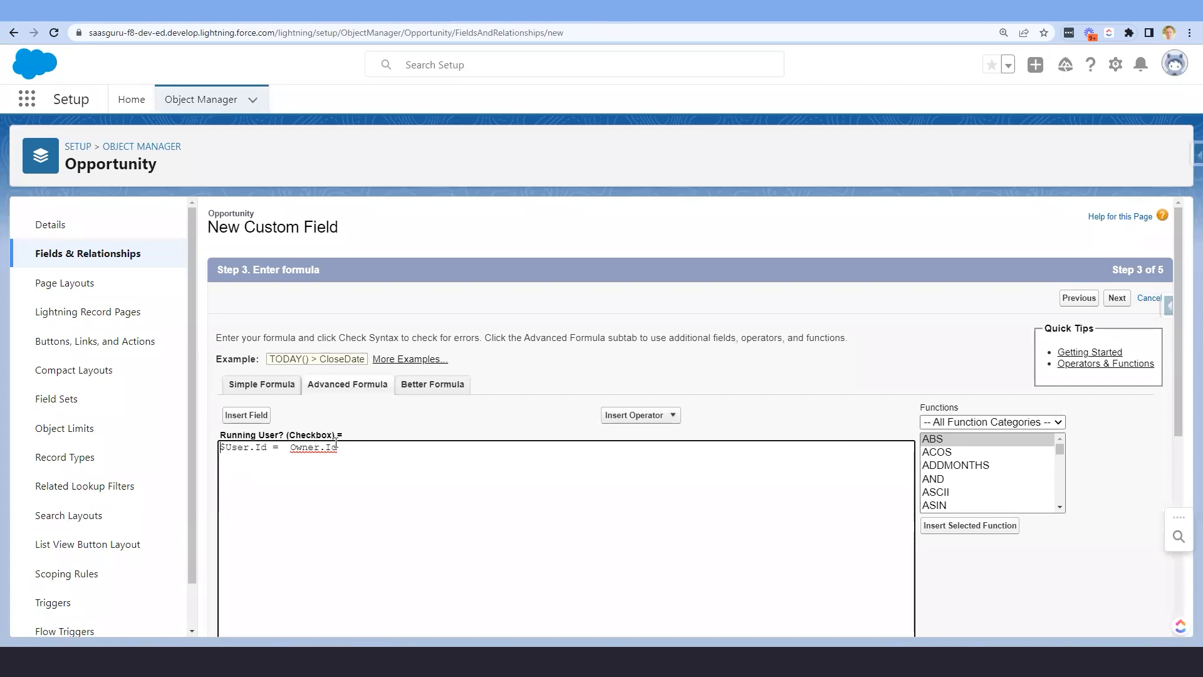
Check the formula's syntax, keep the default field-level security and page layout selections, and save the Running User? field
scroll(384, 437, "down", 3)
left_click(269, 543)
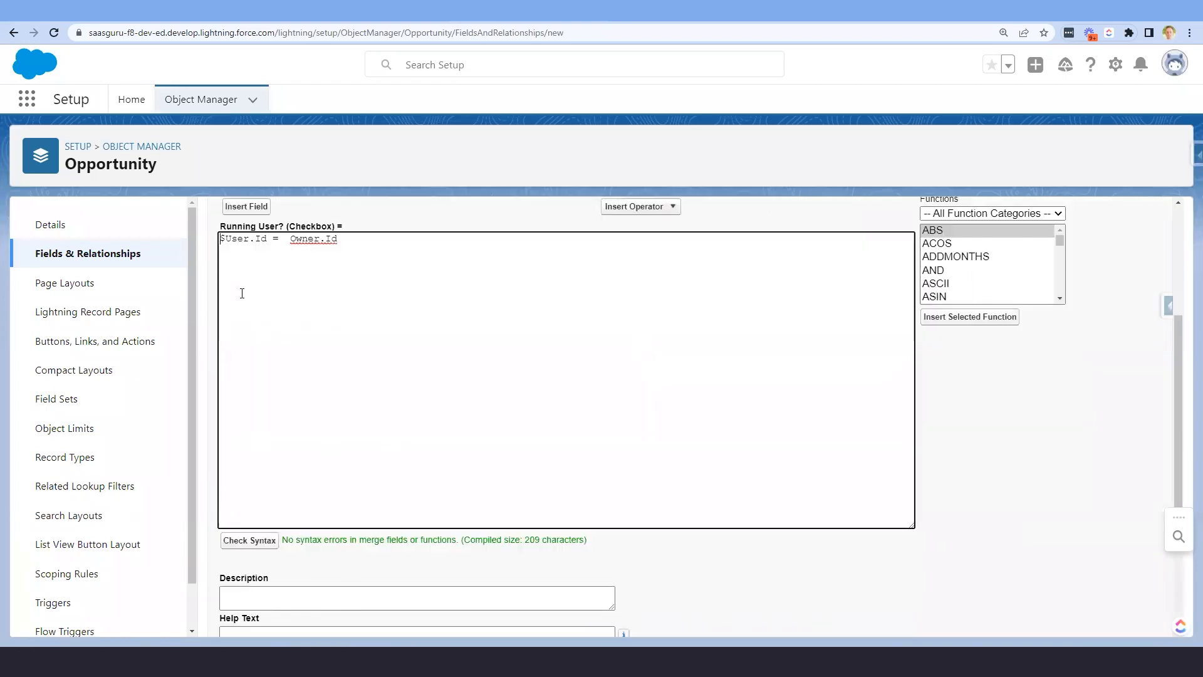
scroll(627, 344, "up", 3)
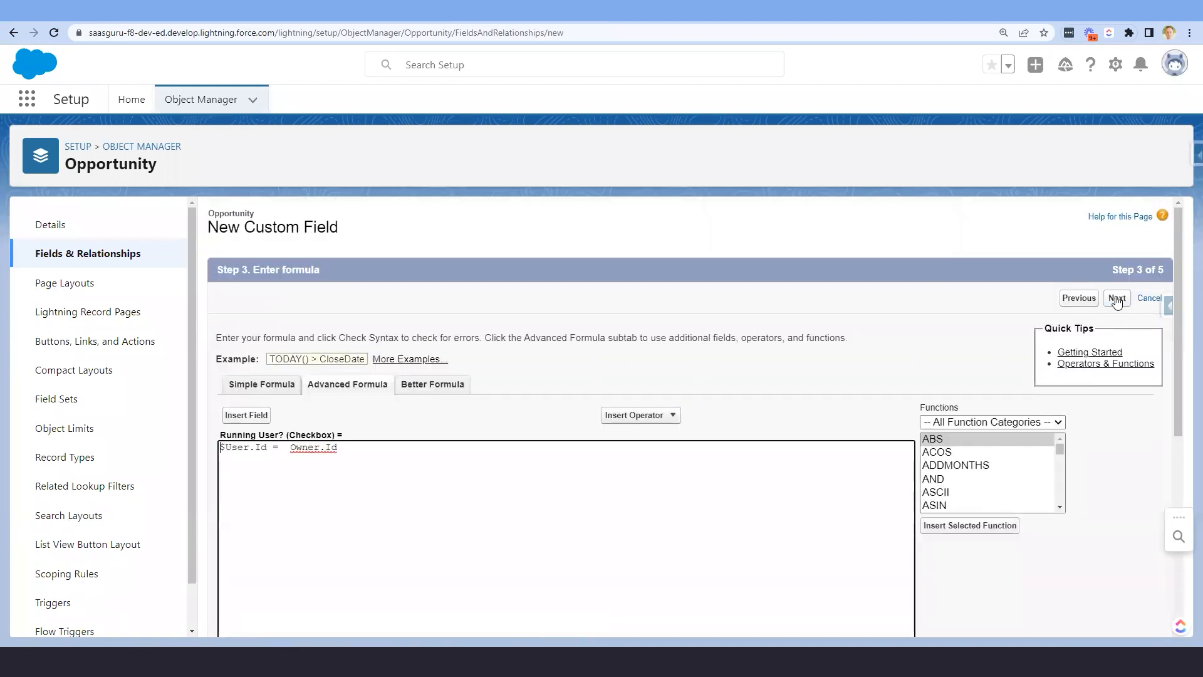
left_click(1116, 299)
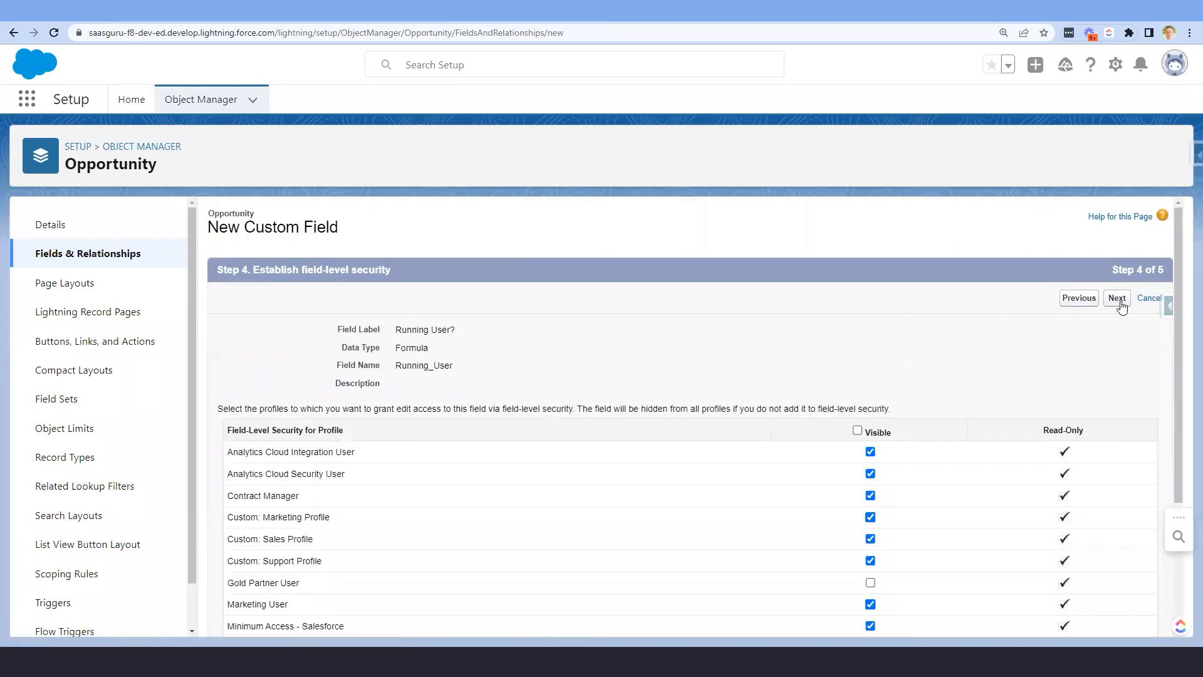
left_click(1121, 305)
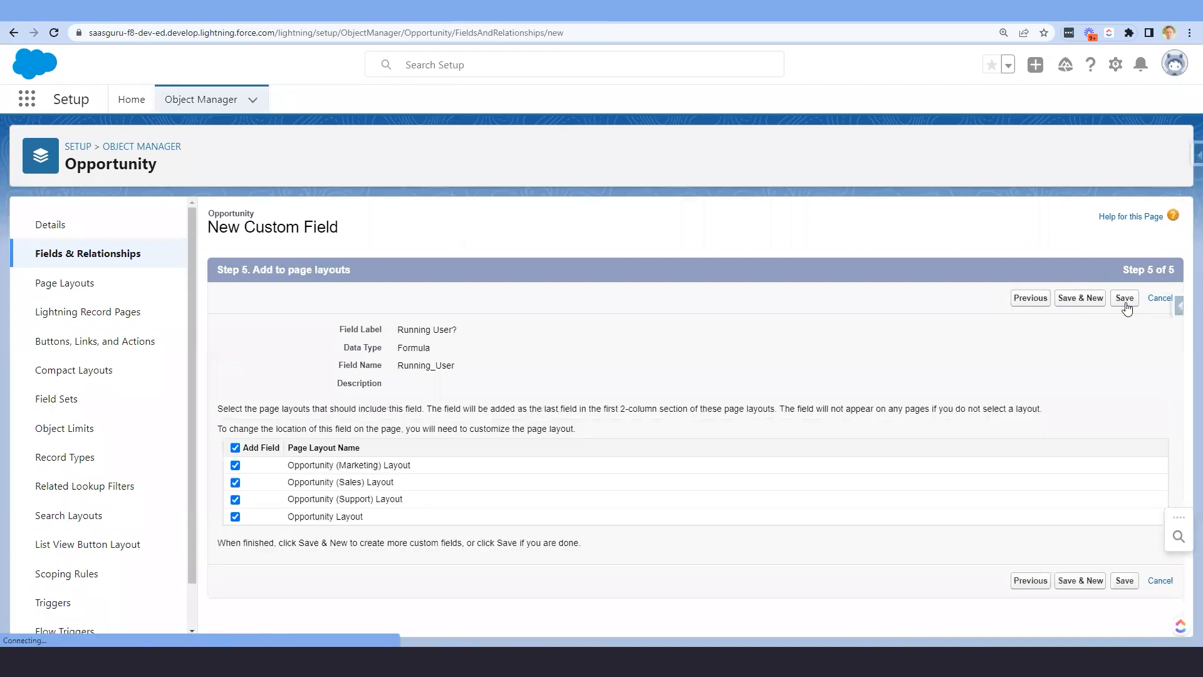
left_click(1125, 301)
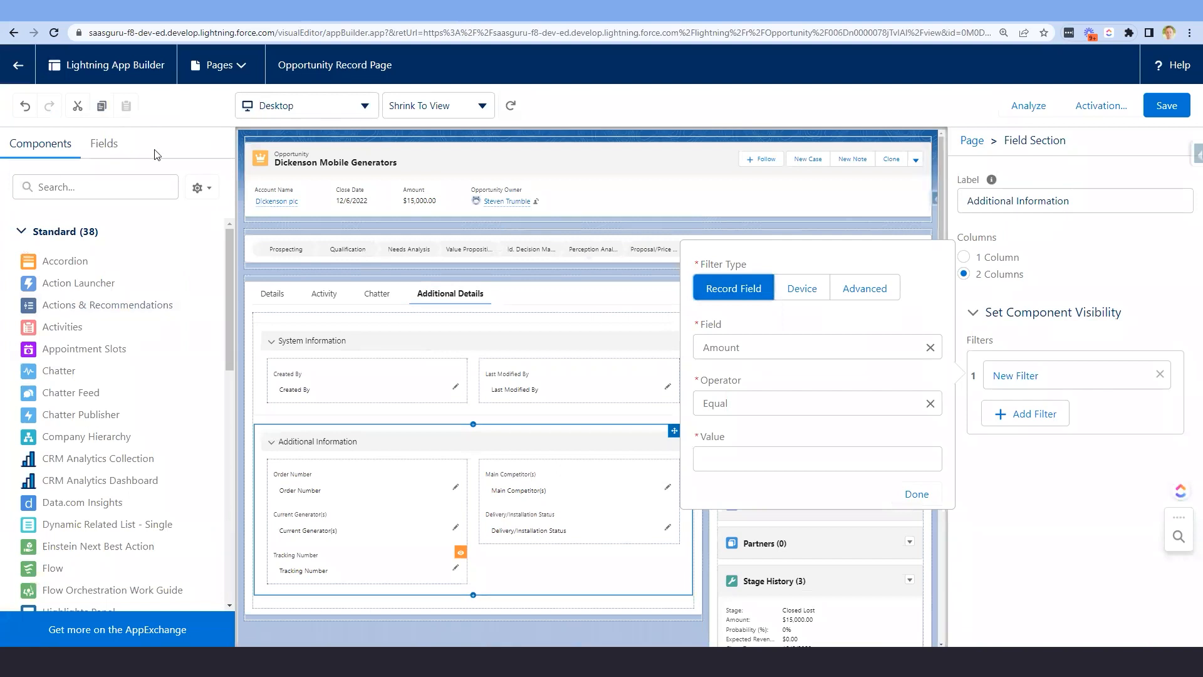
Switch to the Lightning App Builder, save the Opportunity Record Page, and reload the builder
left_click(54, 32)
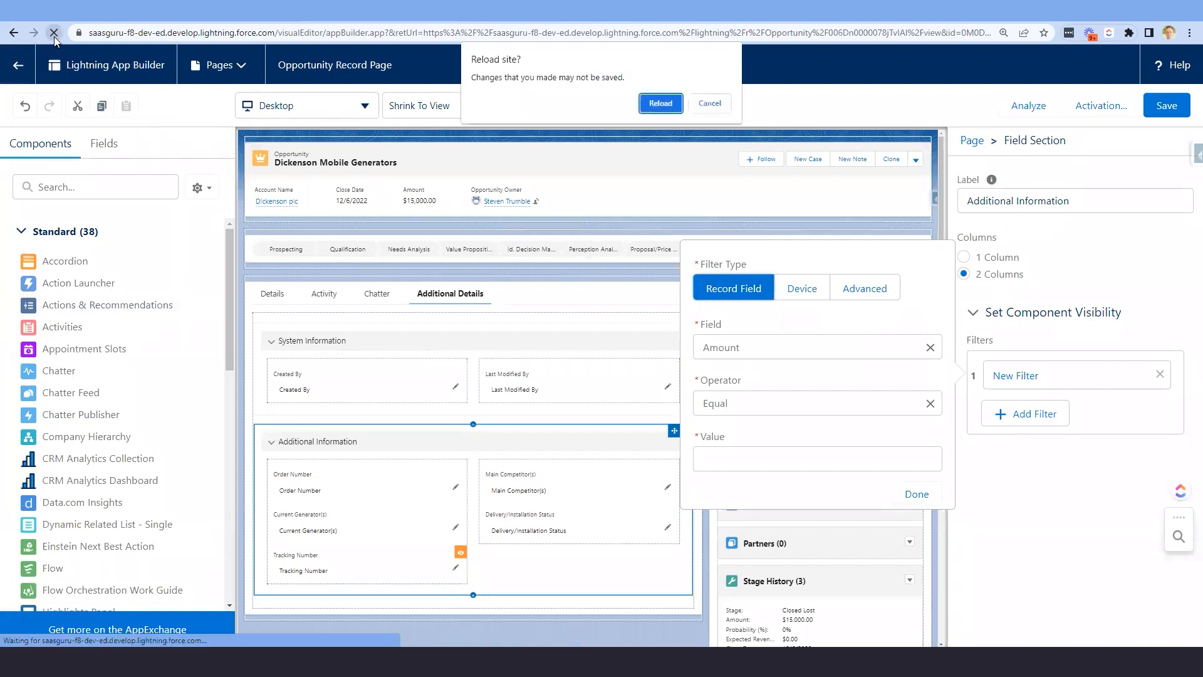
left_click(710, 103)
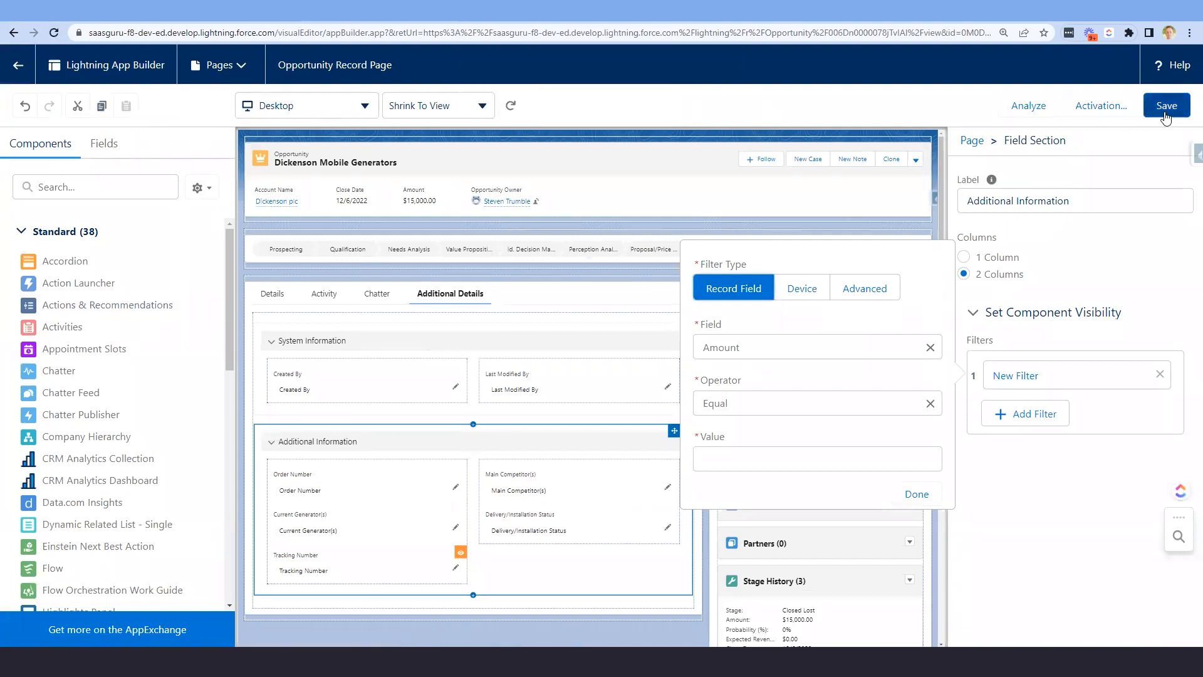
left_click(1166, 116)
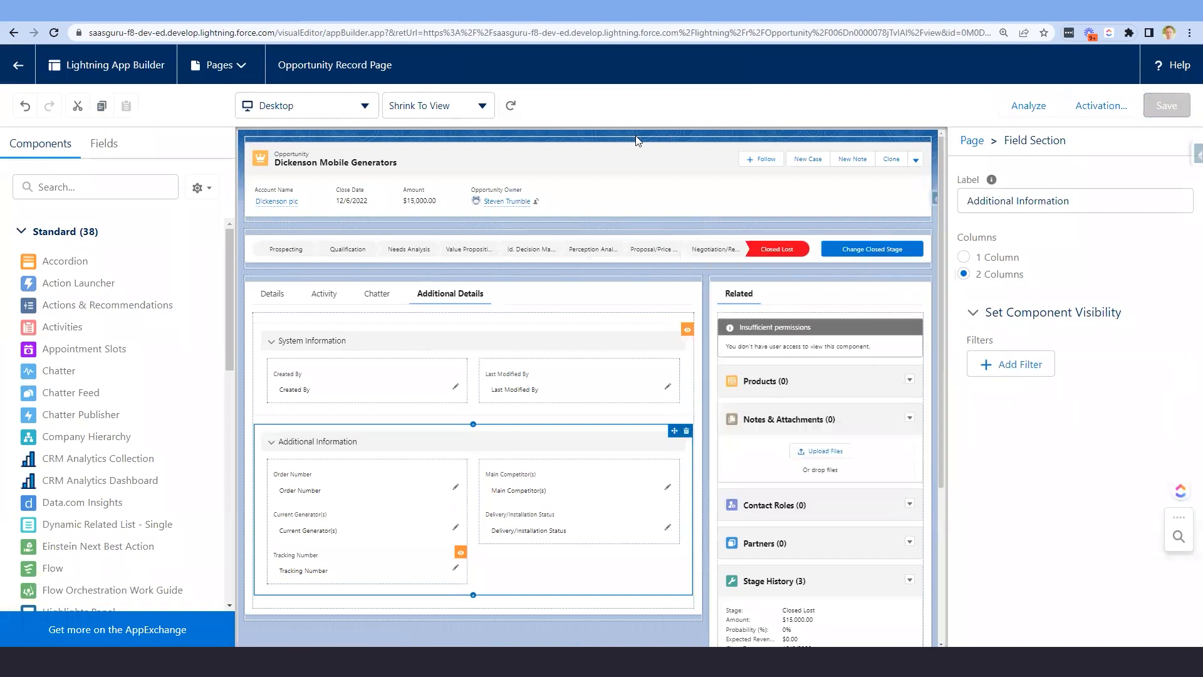
left_click(54, 33)
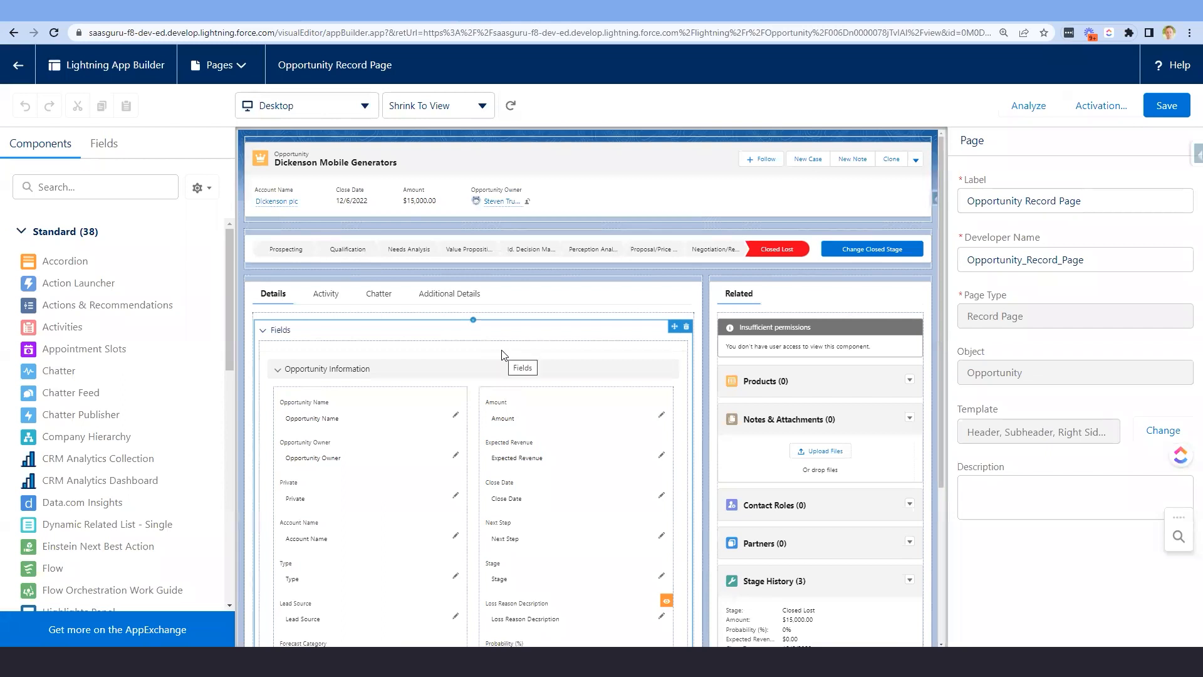
Find the Running User? field and place it directly below Amount in the Opportunity Information section
left_click(111, 148)
left_click(122, 187)
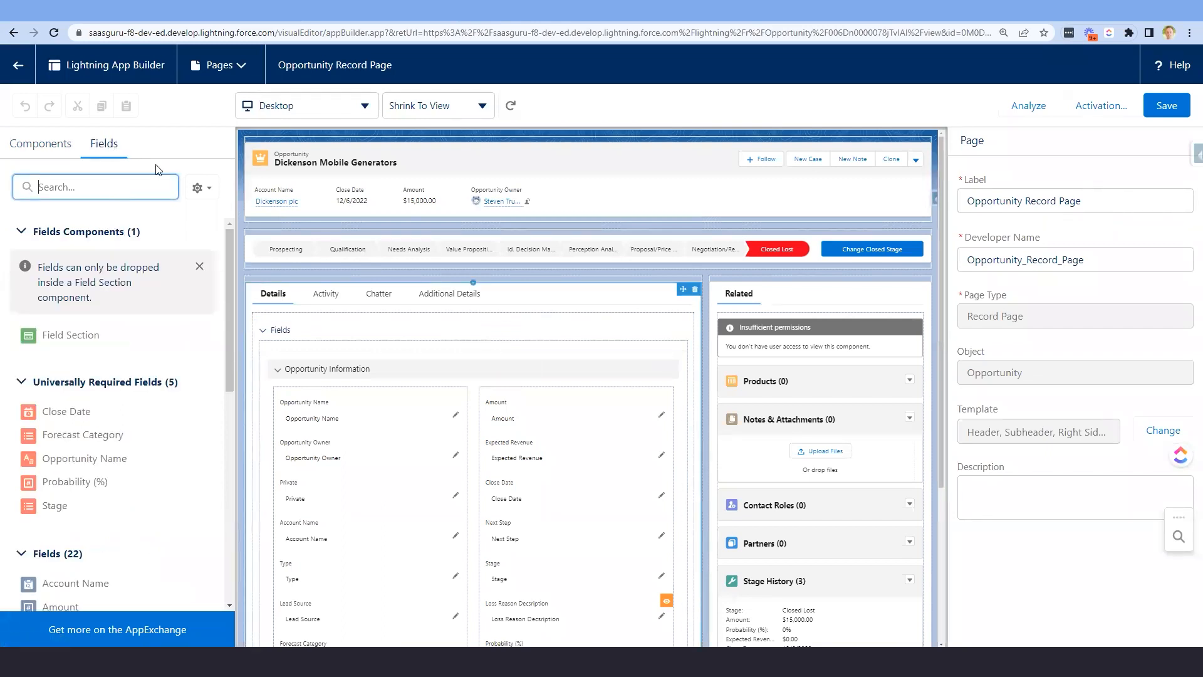
type("run")
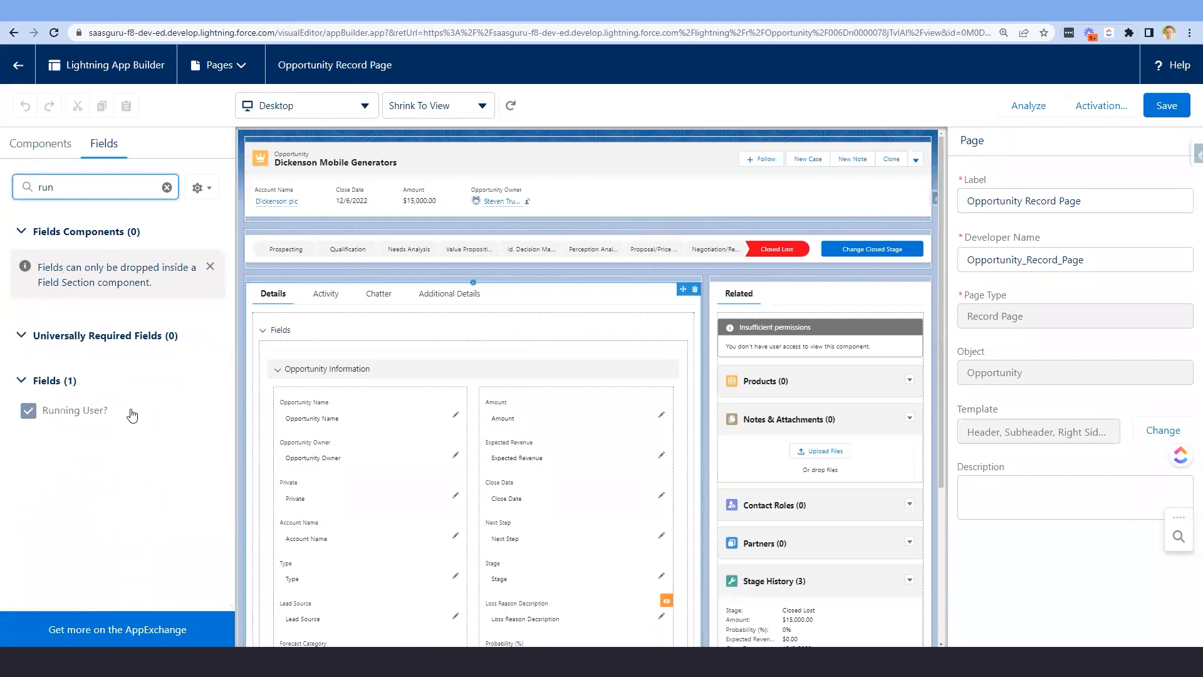
left_click_drag(57, 412, 548, 435)
scroll(585, 303, "down", 2)
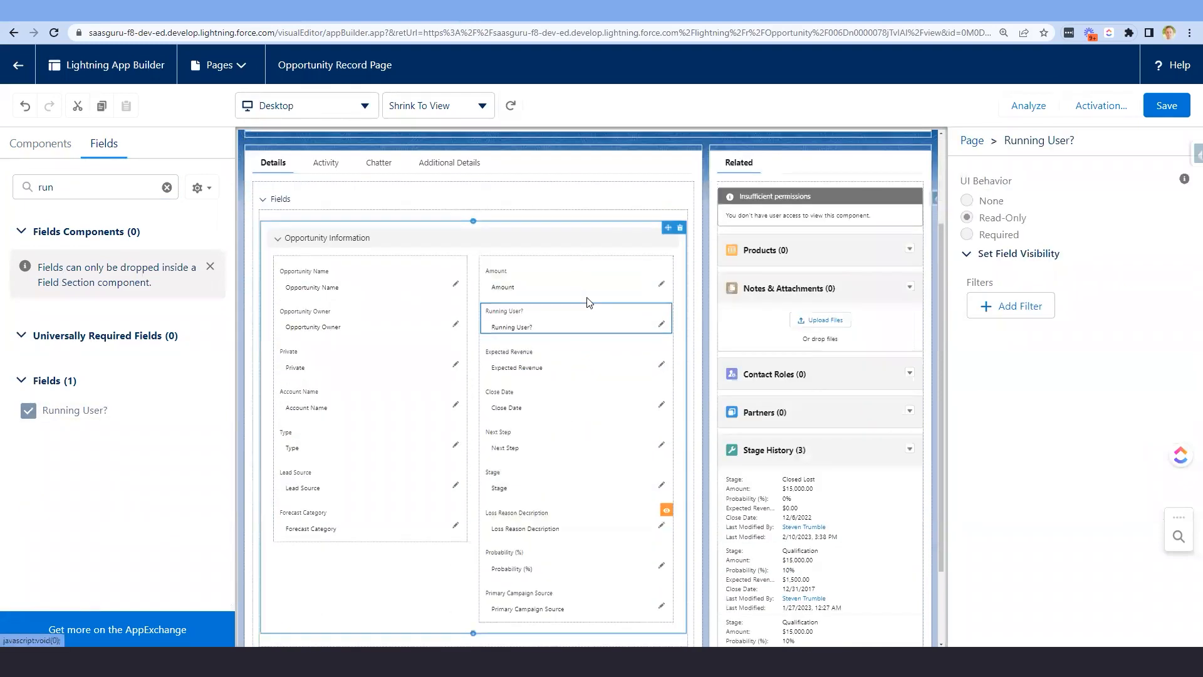
Add a visibility filter to the Amount field requiring Running User? to equal True, and save the page
left_click(521, 279)
left_click(1004, 315)
left_click(755, 301)
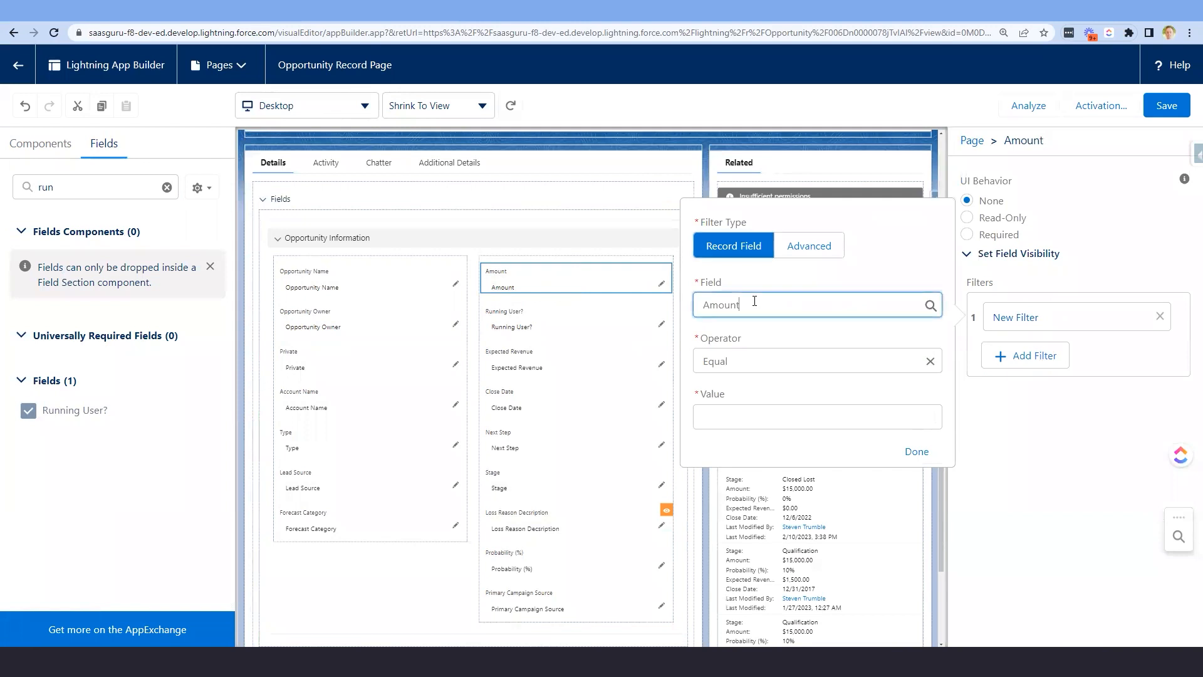
key("ctrl+a")
type("run")
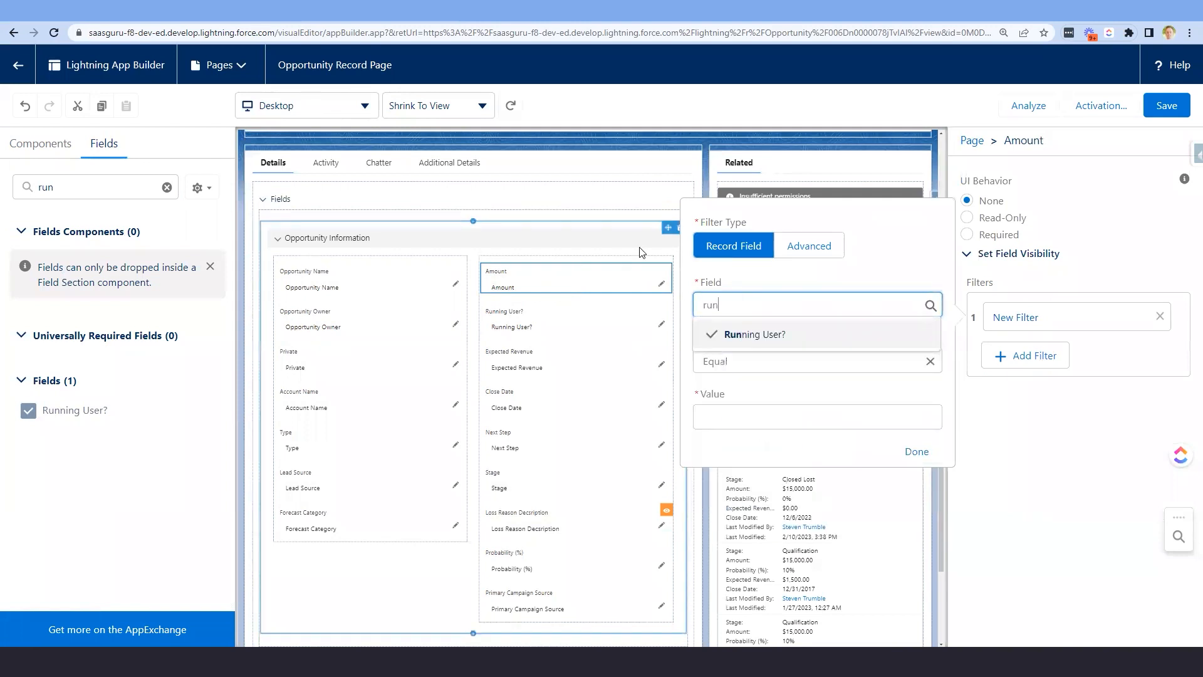
left_click(764, 339)
left_click(752, 414)
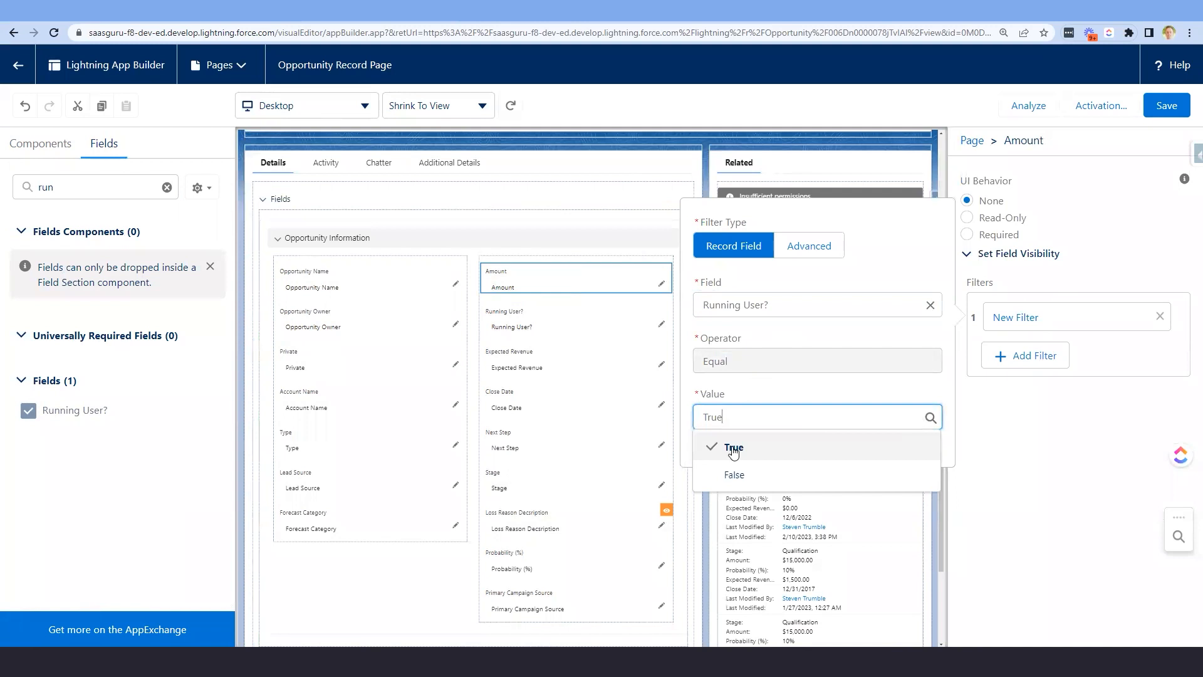
left_click(734, 448)
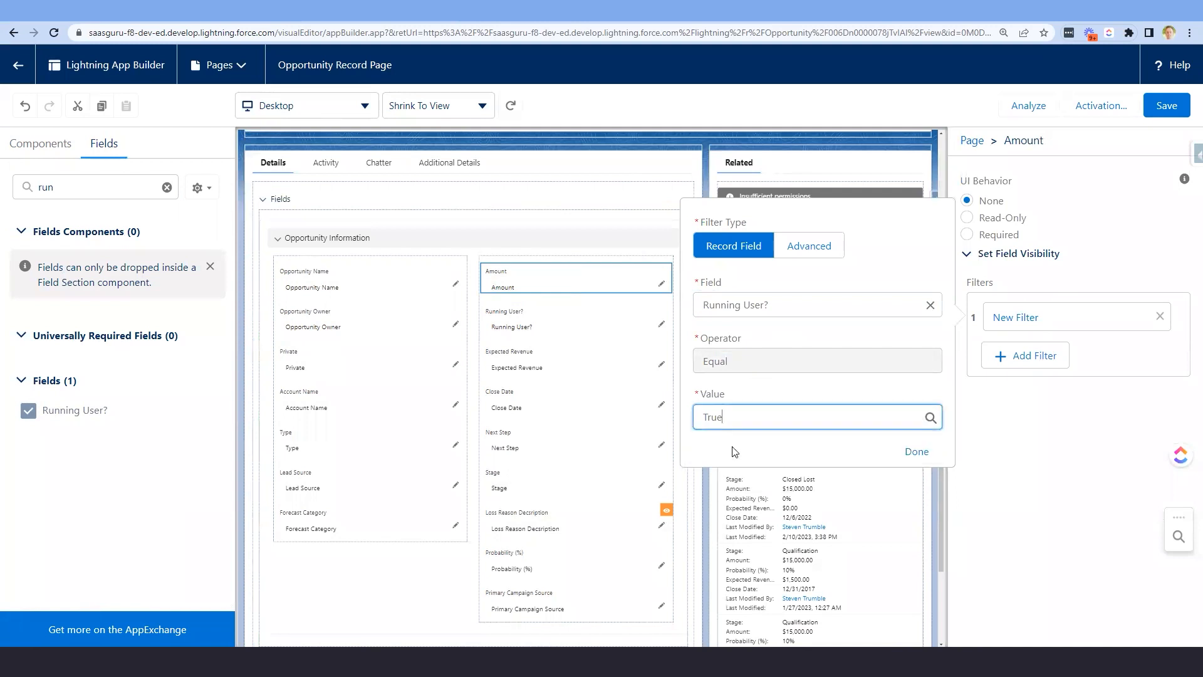
left_click(913, 452)
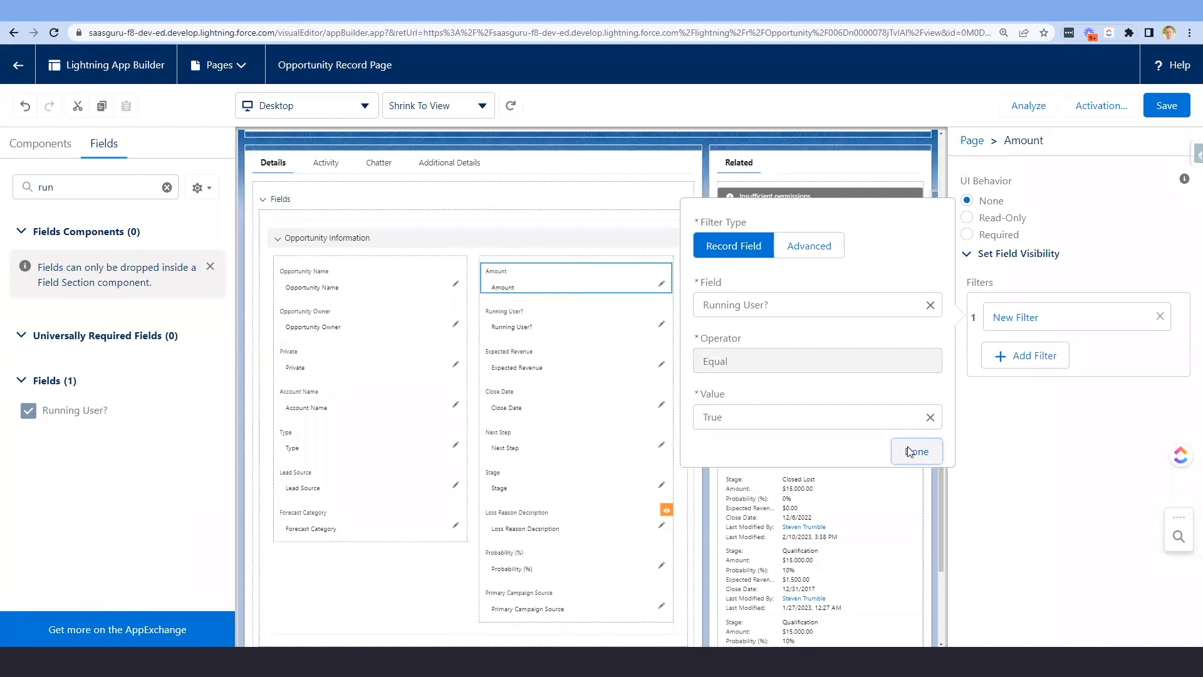
left_click(1170, 108)
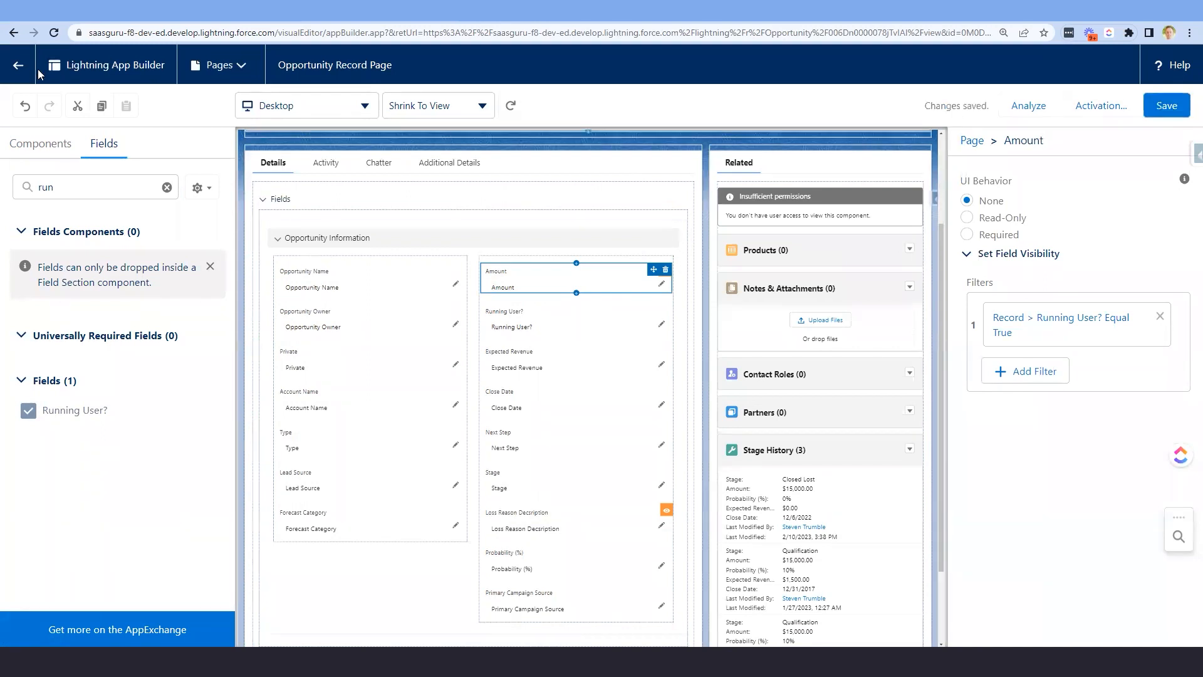
Return to the Dickenson Mobile Generators opportunity and compare its owner with the logged-in user, Running User? checkbox and Amount field
left_click(21, 73)
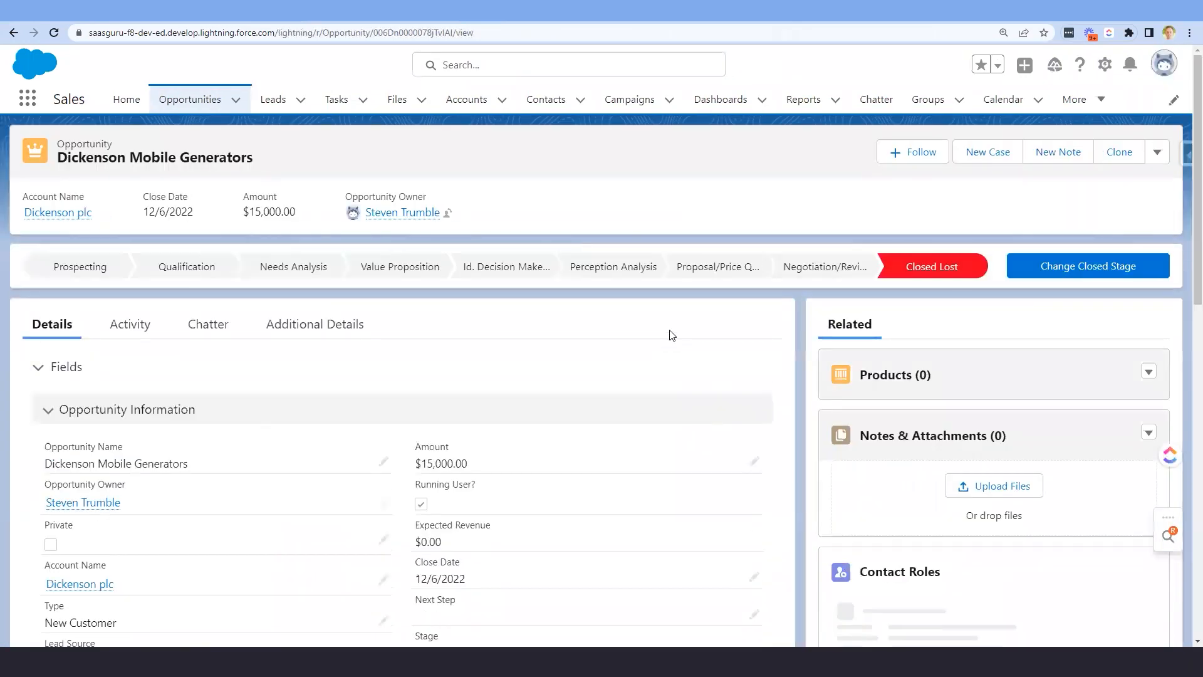
scroll(599, 331, "down", 3)
scroll(421, 260, "down", 1)
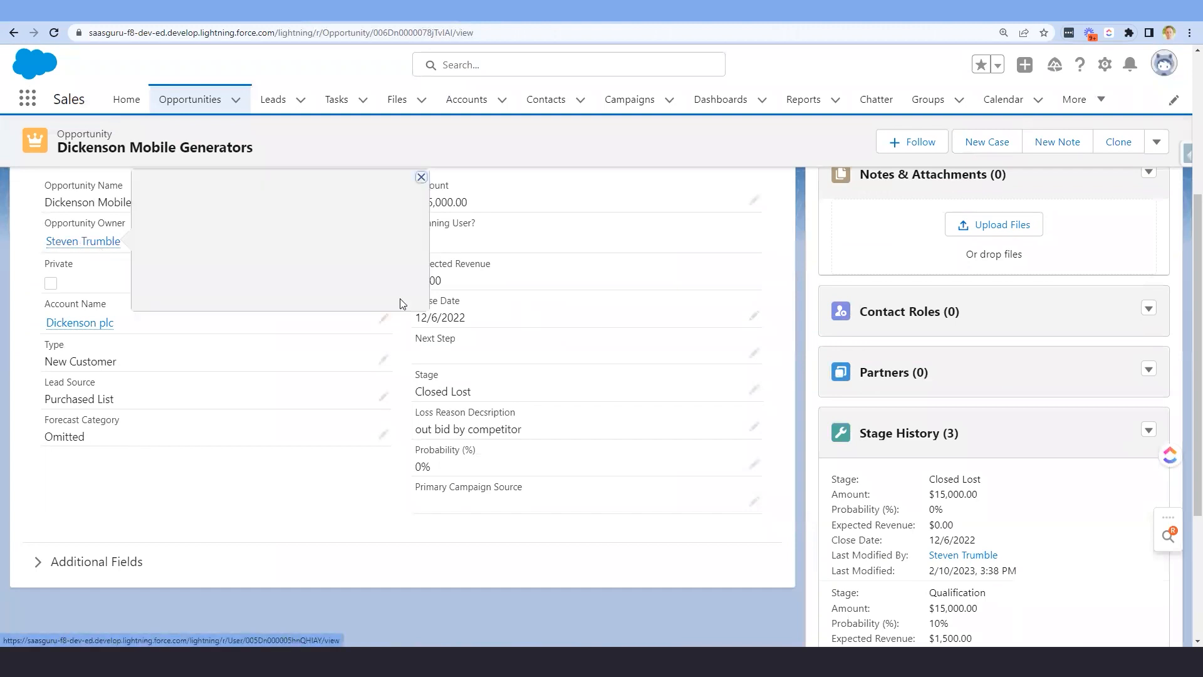
left_click(1163, 64)
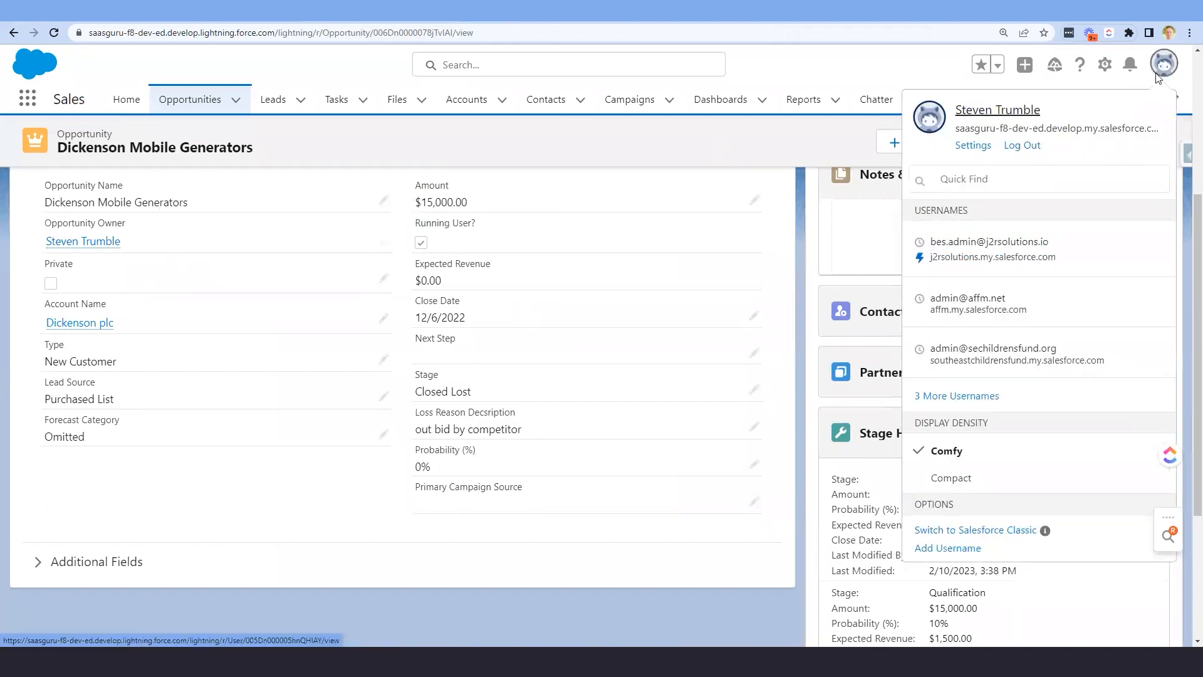
left_click(1163, 63)
scroll(390, 395, "up", 3)
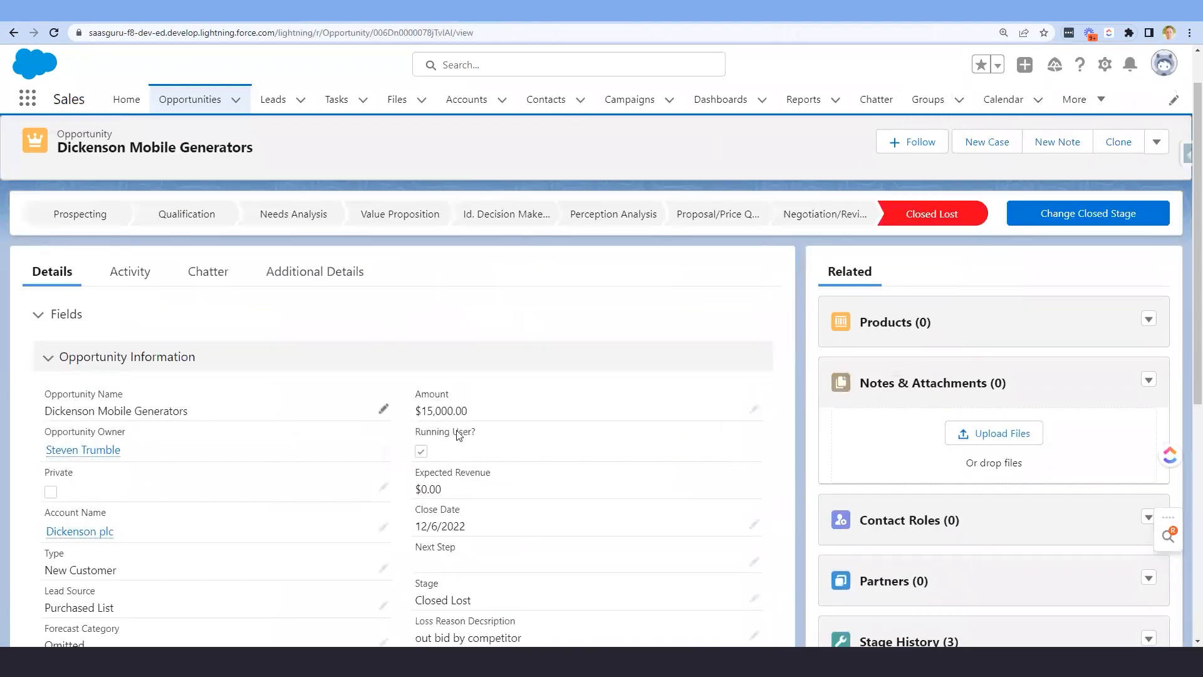
left_click_drag(405, 398, 469, 414)
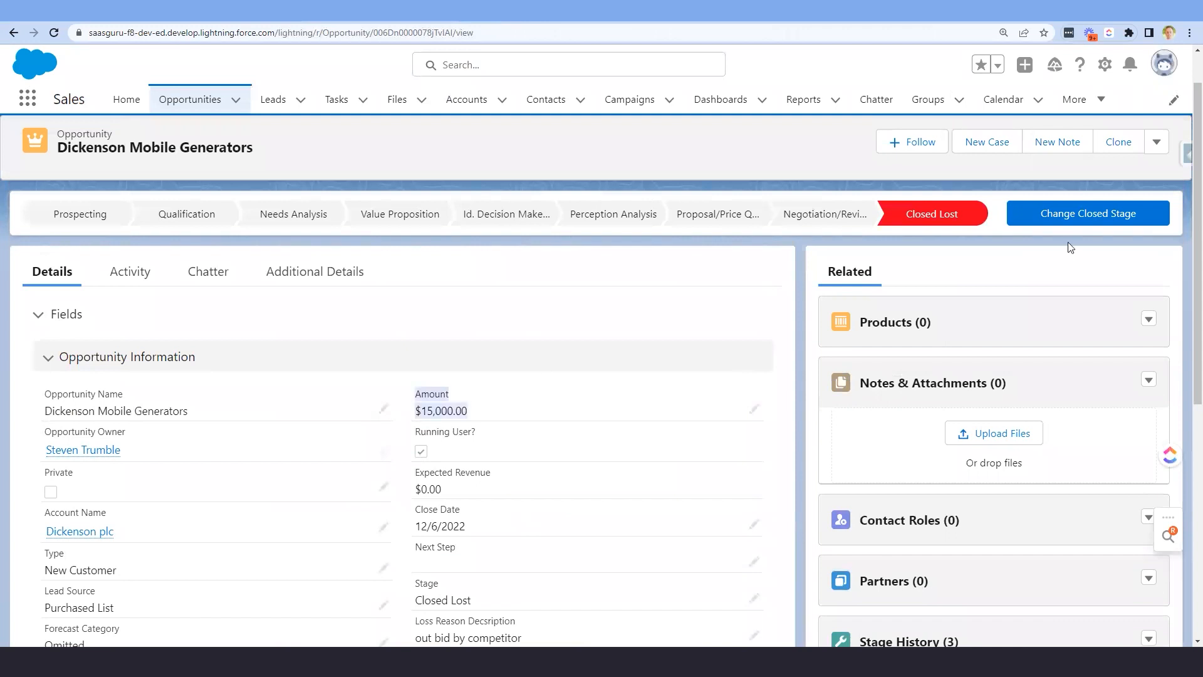
Find the Standard User test account by first name in Salesforce Inspector and log in as that user
left_click(1183, 154)
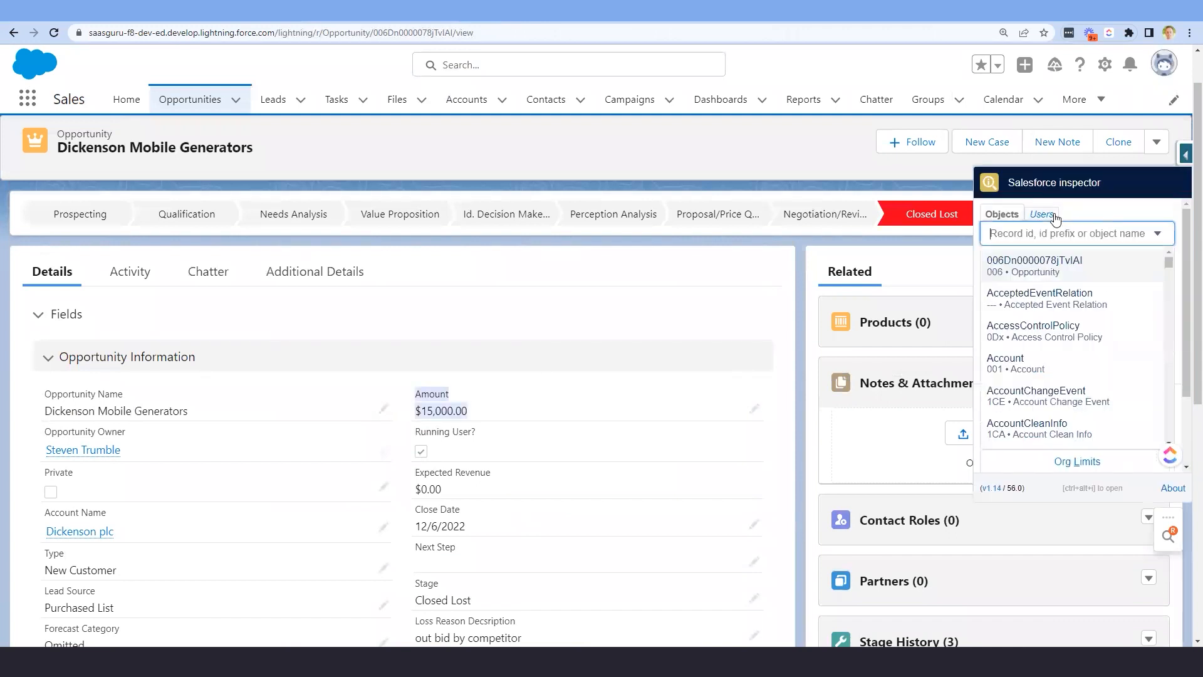
left_click(1039, 214)
type("luke")
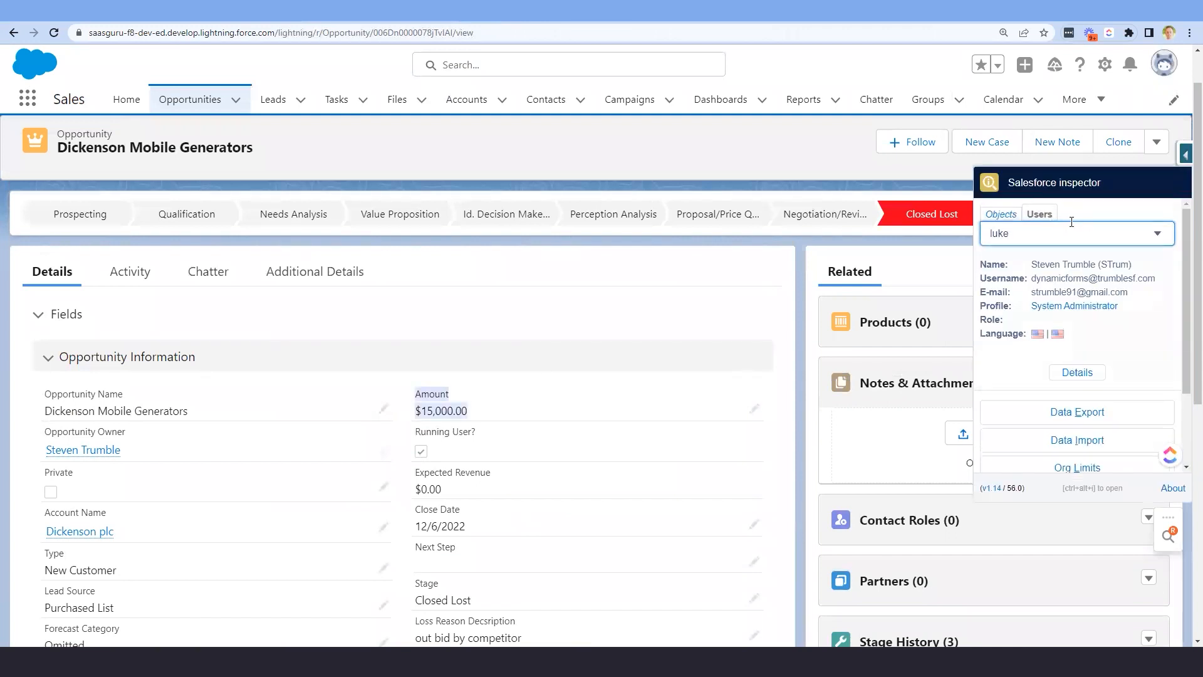
left_click(1095, 268)
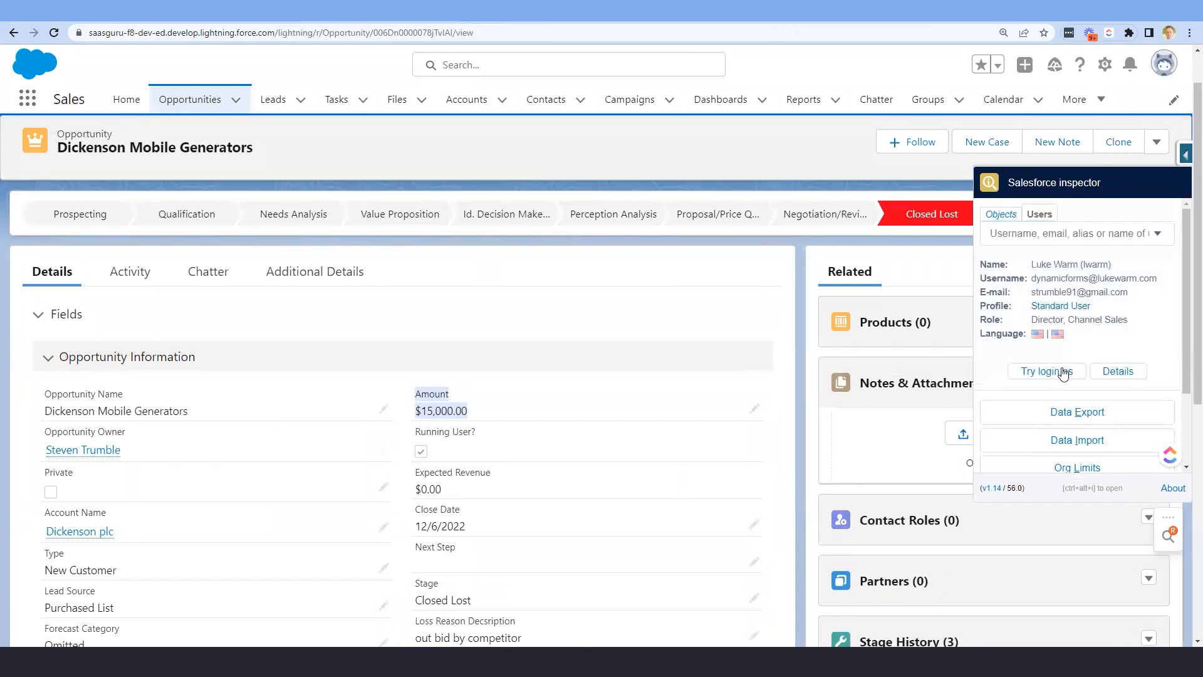
left_click(1064, 372)
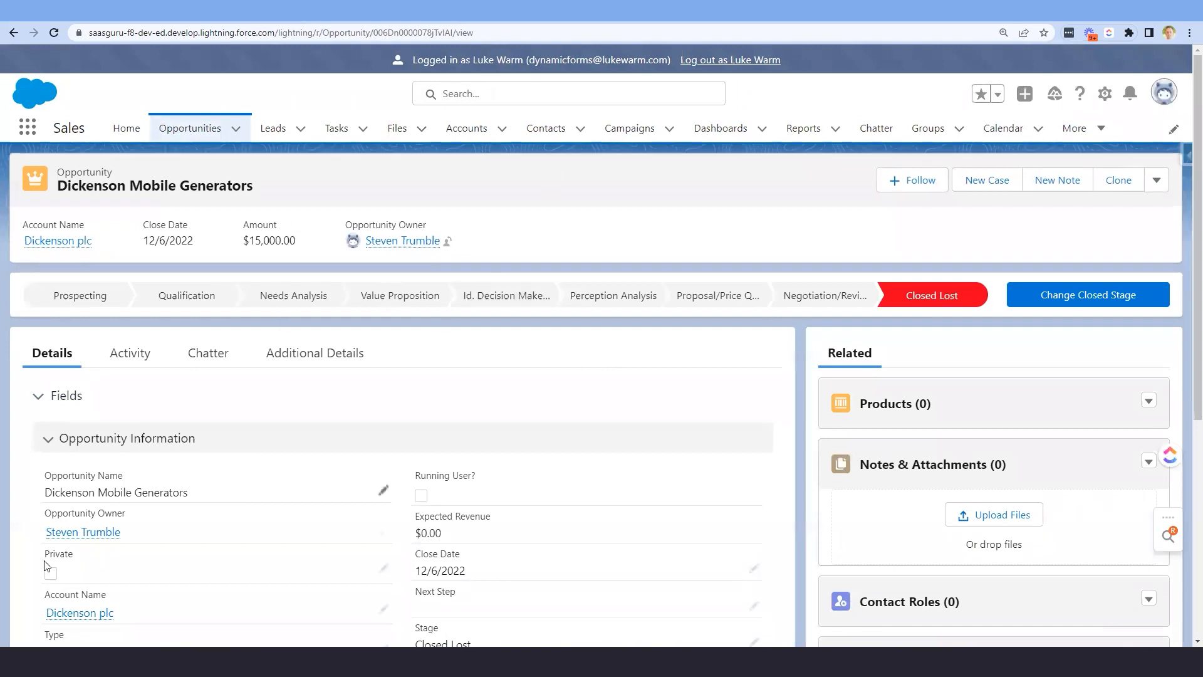
Examine the opportunity's owner, Running User? checkbox and Amount visibility in the Details section as the test user
mouse_move(116, 532)
scroll(662, 453, "down", 3)
scroll(663, 452, "up", 3)
scroll(664, 452, "down", 3)
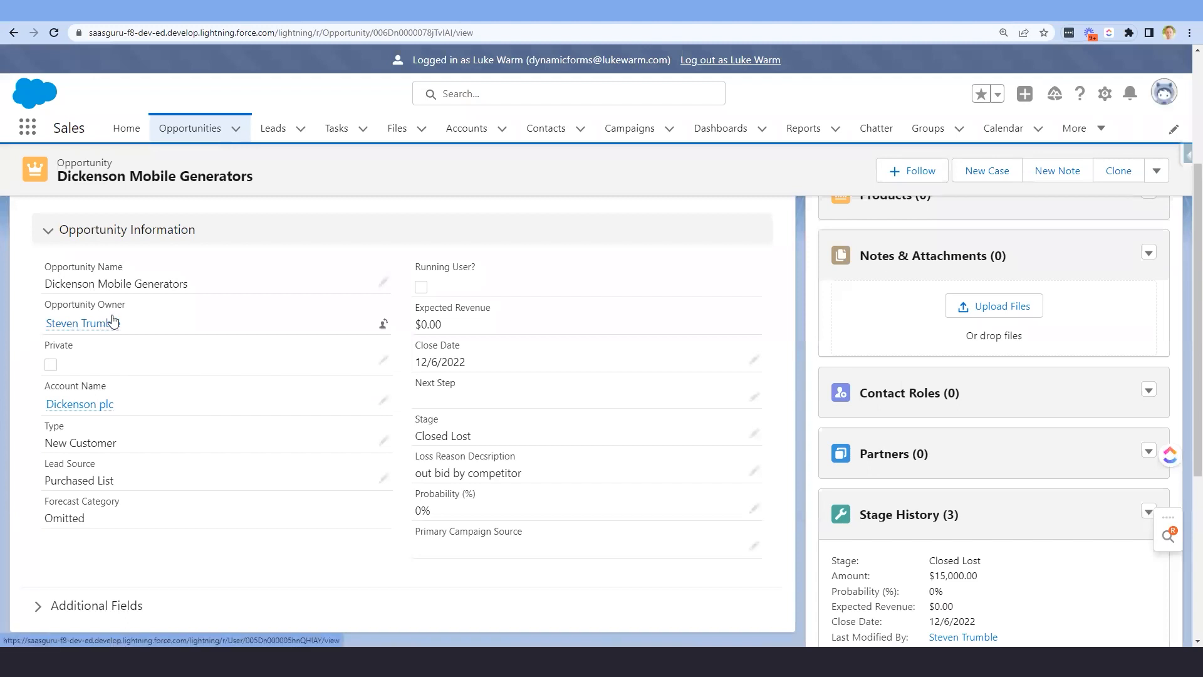
mouse_move(112, 319)
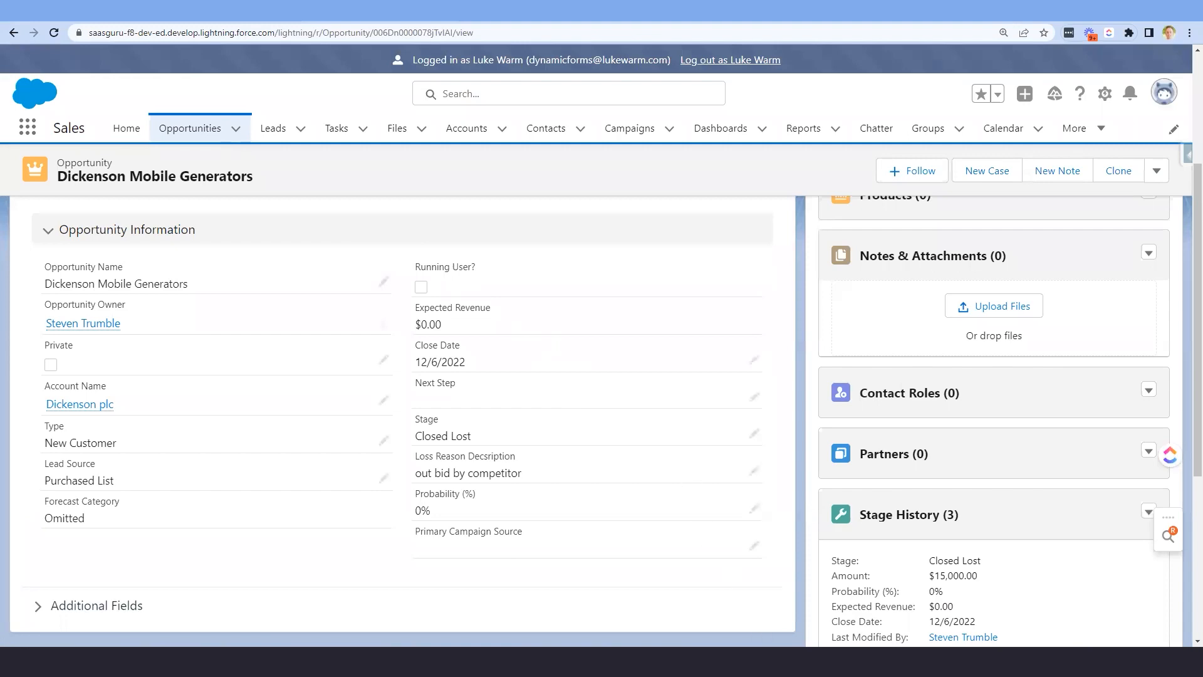
Switch to PowerPoint and select "formula field" in the workaround bullet on the Conditional visibility limitation slide
left_click(792, 604)
left_click_drag(579, 364, 530, 370)
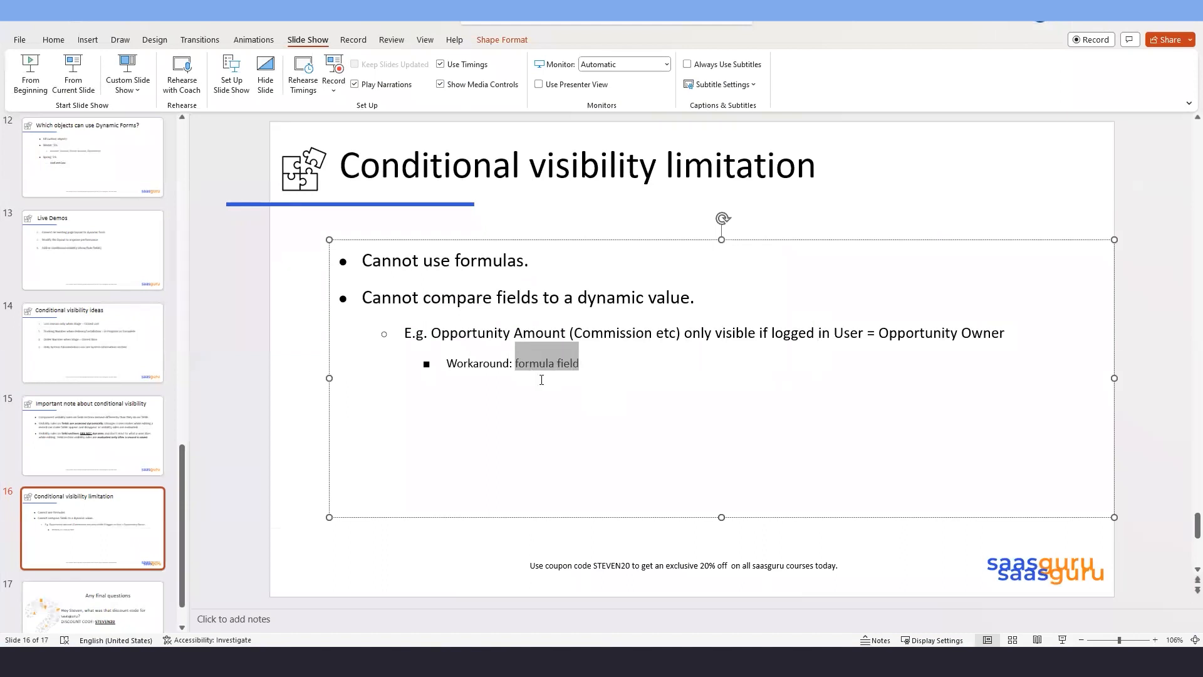